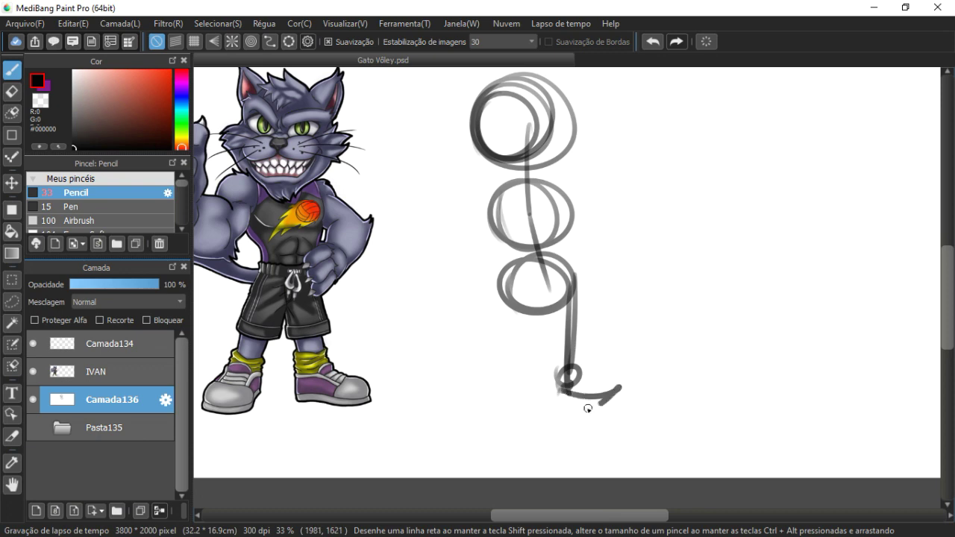
- Sketch the second leg with its triangular foot, the bent arm to the hip and the extended arm with joint circles
mouse_move(510, 291)
left_mouse_down()
mouse_move(499, 392)
mouse_move(490, 400)
left_mouse_up()
left_click_drag(505, 338, 482, 385)
left_click_drag(425, 294, 458, 324)
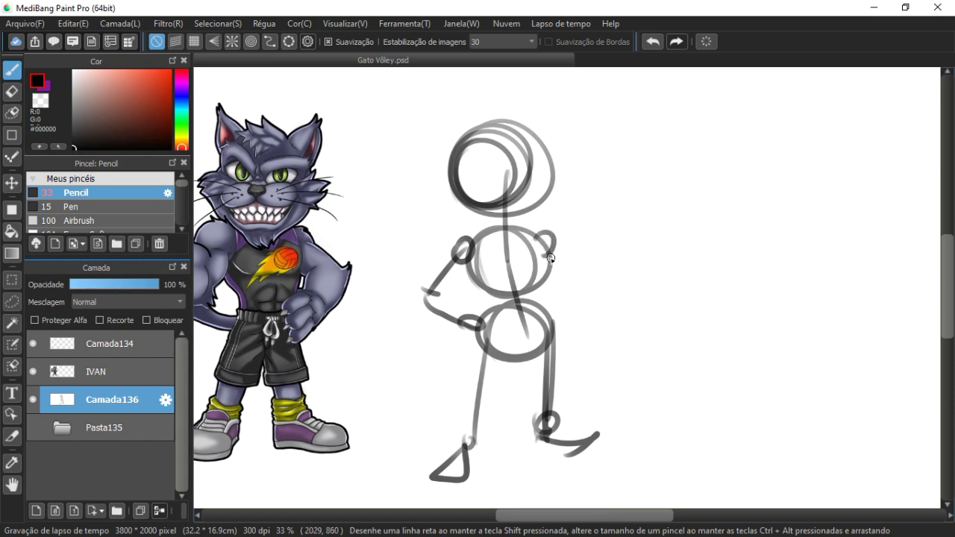
left_click_drag(656, 280, 641, 277)
- Sketch one side of the head and the pointed jaw line around the head circles
scroll(514, 252, "up", 2)
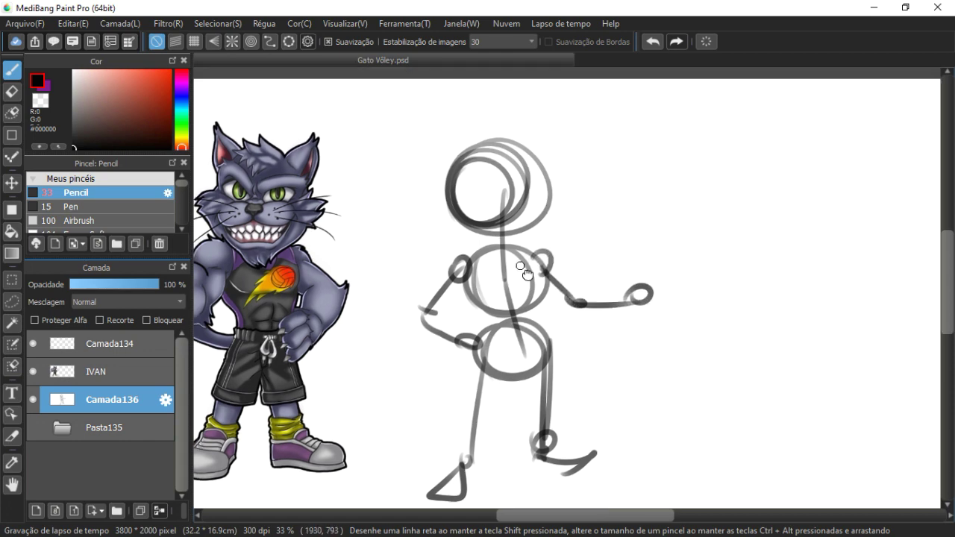
scroll(520, 253, "down", 1)
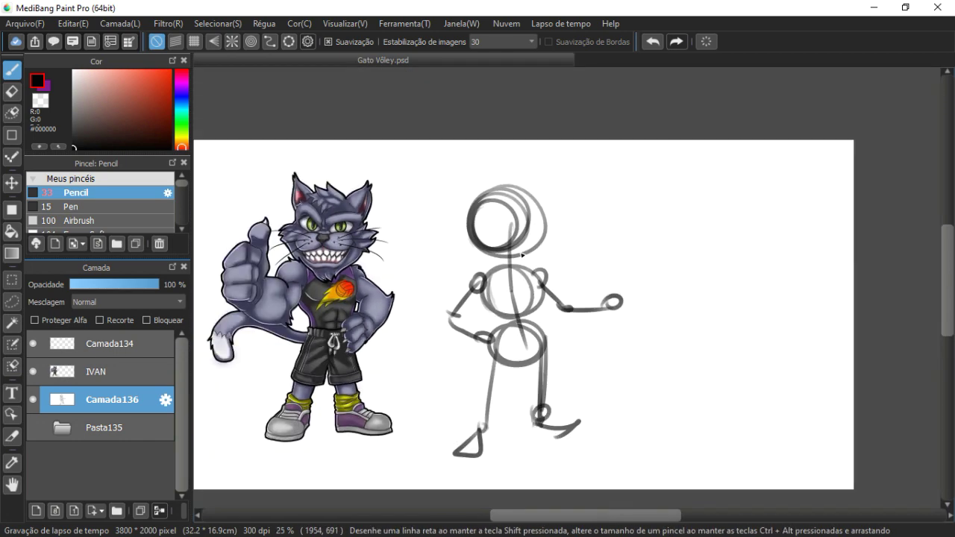
scroll(336, 197, "up", 3)
left_click_drag(355, 185, 329, 344)
mouse_move(332, 216)
left_mouse_down()
mouse_move(314, 291)
mouse_move(319, 350)
left_mouse_up()
mouse_move(310, 322)
left_mouse_down()
mouse_move(345, 362)
mouse_move(395, 389)
left_mouse_up()
mouse_move(334, 363)
left_mouse_down()
mouse_move(406, 391)
mouse_move(491, 346)
left_mouse_up()
left_click_drag(441, 376, 472, 363)
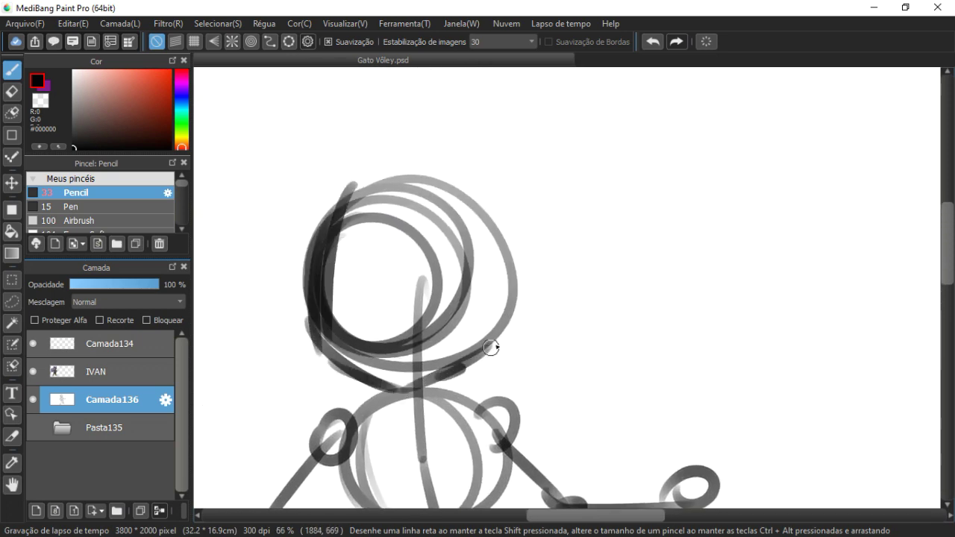
- Sketch the opposite side of the head and add the horizontal and vertical facial guide lines
mouse_move(456, 198)
left_mouse_down()
mouse_move(497, 337)
mouse_move(522, 325)
left_mouse_up()
left_click_drag(496, 261, 508, 345)
mouse_move(336, 225)
left_mouse_down()
mouse_move(298, 328)
mouse_move(401, 380)
mouse_move(485, 347)
left_mouse_up()
mouse_move(309, 201)
left_mouse_down()
mouse_move(386, 171)
mouse_move(485, 232)
left_mouse_up()
mouse_move(335, 268)
left_mouse_down()
mouse_move(491, 269)
mouse_move(470, 256)
left_mouse_up()
left_click_drag(401, 173, 415, 387)
left_click_drag(368, 313, 482, 312)
- Sketch two pointed cat ears on top of the head
mouse_move(394, 107)
left_mouse_down()
mouse_move(467, 170)
mouse_move(394, 119)
mouse_move(443, 246)
left_mouse_up()
left_click_drag(552, 166, 650, 131)
mouse_move(649, 131)
left_mouse_down()
mouse_move(647, 179)
mouse_move(600, 247)
left_mouse_up()
- Sketch the short neck and the shoulder line above the chest circle
left_click_drag(552, 271, 596, 178)
mouse_move(467, 163)
left_mouse_down()
mouse_move(563, 296)
mouse_move(456, 244)
mouse_move(525, 200)
mouse_move(532, 233)
mouse_move(724, 225)
mouse_move(538, 225)
mouse_move(702, 206)
left_mouse_up()
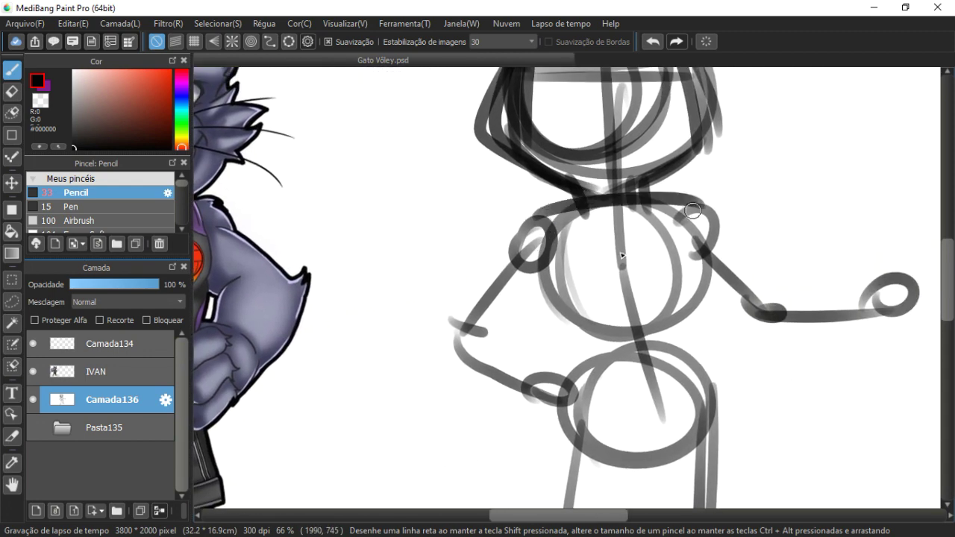
left_click_drag(623, 255, 566, 238)
- Sketch the sides of the torso, the waist and the hip shape around the body circles
left_click_drag(473, 226, 532, 345)
mouse_move(635, 188)
left_mouse_down()
mouse_move(645, 341)
mouse_move(620, 227)
left_mouse_up()
left_click_drag(531, 212, 646, 206)
left_click_drag(648, 214, 656, 299)
left_click_drag(531, 223, 510, 298)
left_click_drag(515, 288, 605, 337)
left_click_drag(662, 263, 608, 330)
- Outline the thighs and add knee circles on the leg guides
left_click_drag(587, 344, 618, 214)
left_click_drag(542, 155, 537, 263)
left_click_drag(617, 203, 563, 304)
mouse_move(529, 273)
left_mouse_down()
mouse_move(534, 261)
mouse_move(512, 373)
left_mouse_up()
mouse_move(580, 287)
left_mouse_down()
mouse_move(540, 385)
mouse_move(511, 364)
left_mouse_up()
mouse_move(526, 376)
left_mouse_down()
mouse_move(539, 275)
mouse_move(525, 241)
mouse_move(471, 319)
mouse_move(546, 321)
left_mouse_up()
left_click_drag(554, 263, 541, 320)
- Sketch the lower legs from the knees down to the ankles
left_click_drag(581, 245, 447, 367)
left_click_drag(567, 133, 553, 245)
mouse_move(492, 210)
left_mouse_down()
mouse_move(530, 276)
mouse_move(513, 274)
mouse_move(552, 279)
mouse_move(510, 294)
mouse_move(527, 262)
left_mouse_up()
left_click_drag(511, 277, 551, 376)
mouse_move(561, 268)
left_mouse_down()
mouse_move(556, 366)
mouse_move(559, 353)
mouse_move(543, 410)
mouse_move(640, 416)
left_mouse_up()
mouse_move(565, 377)
left_mouse_down()
mouse_move(639, 405)
mouse_move(638, 417)
left_mouse_up()
mouse_move(555, 329)
left_mouse_down()
mouse_move(537, 426)
mouse_move(543, 500)
left_mouse_up()
- Sketch the simple outlines and soles of both feet
mouse_move(512, 378)
left_mouse_down()
mouse_move(543, 355)
mouse_move(453, 179)
left_mouse_up()
left_click_drag(459, 391, 570, 407)
mouse_move(486, 328)
left_mouse_down()
mouse_move(580, 372)
mouse_move(566, 409)
left_mouse_up()
left_click_drag(484, 349, 550, 323)
mouse_move(372, 321)
left_mouse_down()
mouse_move(323, 396)
mouse_move(415, 325)
left_mouse_up()
left_click_drag(335, 384, 413, 400)
- Build up the bent arm with upper arm, elbow circle, forearm and a hand resting on the hip
mouse_move(433, 166)
left_mouse_down()
mouse_move(400, 349)
mouse_move(449, 423)
left_mouse_up()
mouse_move(386, 170)
left_mouse_down()
mouse_move(420, 162)
mouse_move(380, 186)
left_mouse_up()
left_click_drag(381, 180, 322, 267)
left_click_drag(417, 216, 363, 282)
mouse_move(327, 243)
left_mouse_down()
mouse_move(352, 238)
mouse_move(301, 276)
left_mouse_up()
left_click_drag(294, 279, 403, 362)
mouse_move(364, 269)
left_mouse_down()
mouse_move(426, 308)
mouse_move(454, 295)
mouse_move(424, 369)
left_mouse_up()
mouse_move(460, 301)
left_mouse_down()
mouse_move(483, 333)
mouse_move(431, 379)
mouse_move(422, 369)
left_mouse_up()
left_click_drag(470, 300, 359, 358)
left_click_drag(440, 201, 455, 279)
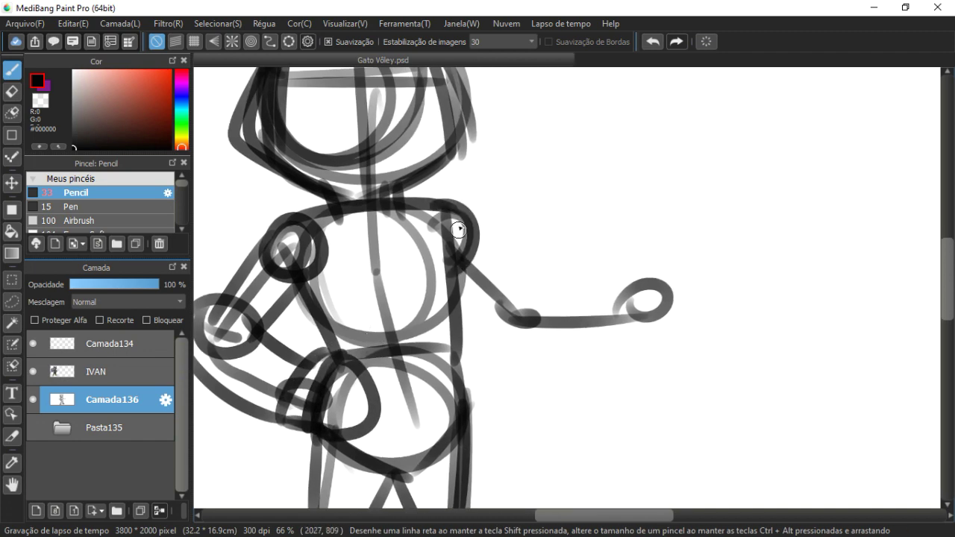
- Build up the extended arm with upper arm and forearm outlines and an open hand with thumb
left_click_drag(452, 223, 526, 306)
left_click_drag(456, 276, 507, 322)
mouse_move(523, 280)
left_mouse_down()
mouse_move(604, 330)
mouse_move(619, 281)
left_mouse_up()
mouse_move(600, 328)
left_mouse_down()
mouse_move(642, 231)
mouse_move(625, 262)
mouse_move(667, 243)
mouse_move(644, 303)
left_mouse_up()
left_click_drag(658, 280, 595, 309)
left_click_drag(613, 263, 655, 278)
mouse_move(582, 273)
left_mouse_down()
mouse_move(690, 318)
mouse_move(679, 338)
left_mouse_up()
- Sketch the curved chest line and the centre line running down the torso
left_click_drag(401, 321, 572, 342)
left_click_drag(469, 271, 513, 492)
mouse_move(501, 445)
left_mouse_down()
mouse_move(494, 255)
mouse_move(494, 375)
left_mouse_up()
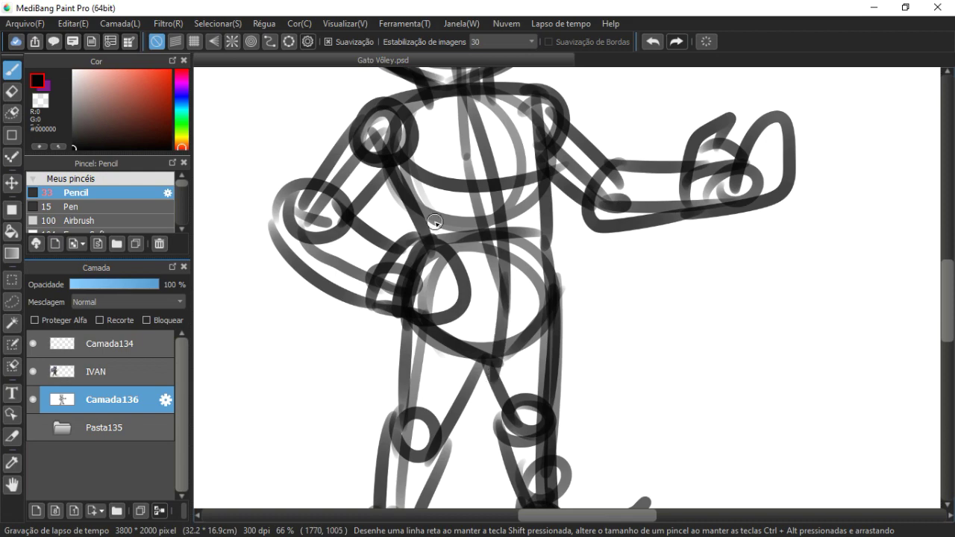
- Lower the construction sketch layer's opacity to 26% and add a new layer above it
key("ctrl+minus")
key("ctrl+minus")
key("ctrl+minus")
key("ctrl+minus")
key("ctrl+plus")
key("ctrl+plus")
left_click_drag(435, 222, 454, 252)
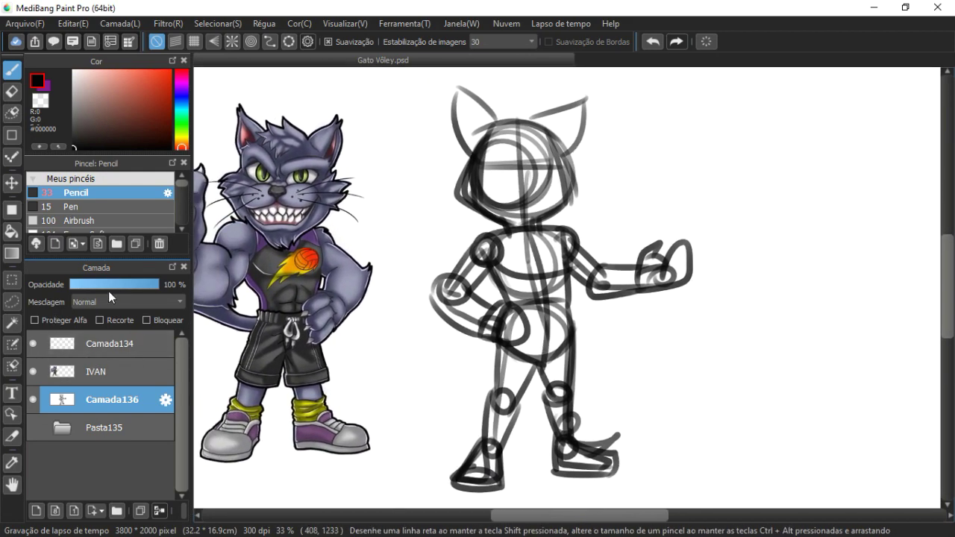
left_click_drag(112, 291, 97, 289)
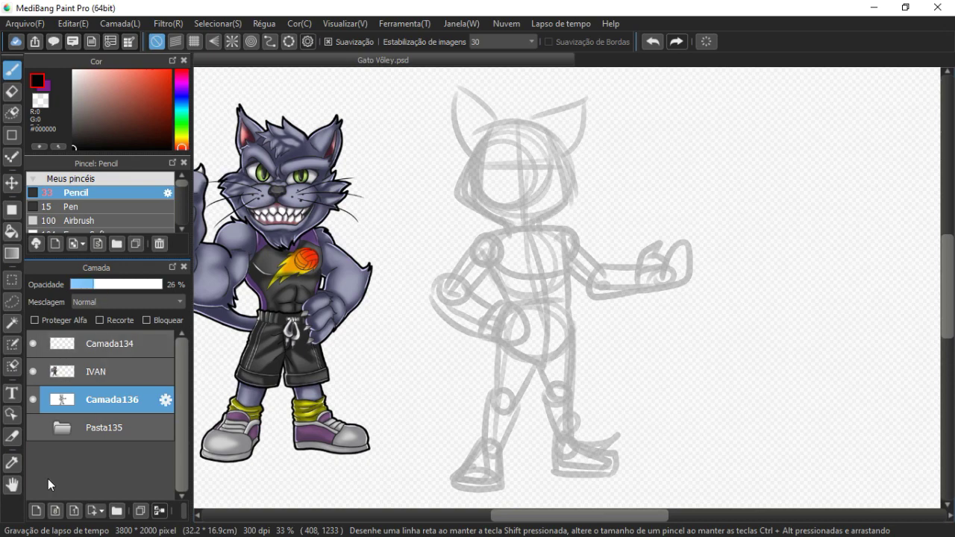
left_click(35, 510)
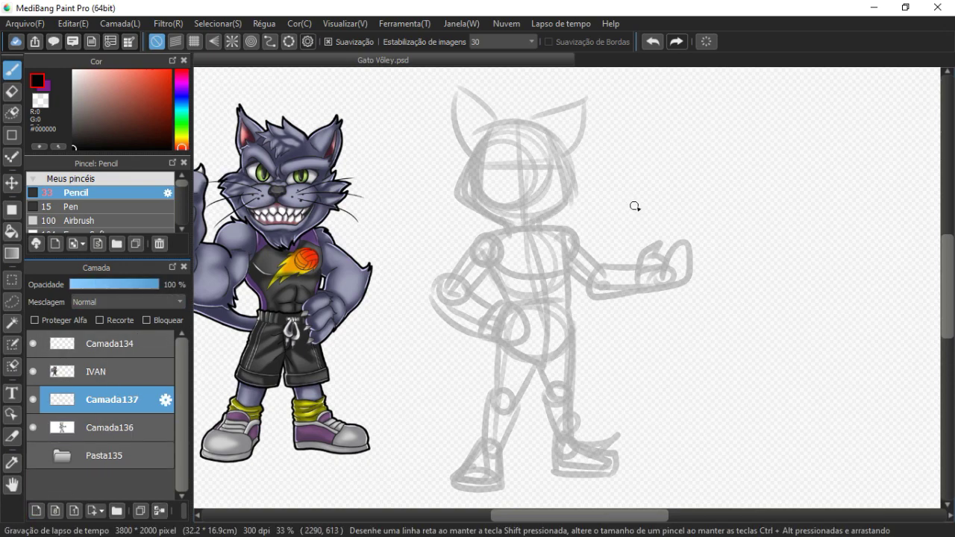
- Draw the nose, muzzle and cheek curves over the faded head sketch with the size 19 Pencil
scroll(603, 179, "down", 1)
scroll(603, 179, "up", 4)
mouse_move(440, 195)
left_mouse_down()
mouse_move(418, 373)
mouse_move(482, 461)
left_mouse_up()
mouse_move(523, 230)
left_mouse_down()
mouse_move(424, 218)
mouse_move(793, 202)
mouse_move(732, 185)
mouse_move(429, 201)
left_mouse_up()
mouse_move(500, 234)
left_mouse_down()
mouse_move(552, 264)
mouse_move(556, 231)
left_mouse_up()
mouse_move(477, 220)
left_mouse_down()
mouse_move(369, 207)
mouse_move(450, 331)
mouse_move(522, 291)
mouse_move(604, 317)
mouse_move(661, 304)
left_mouse_up()
mouse_move(558, 222)
left_mouse_down()
mouse_move(627, 197)
mouse_move(692, 296)
left_mouse_up()
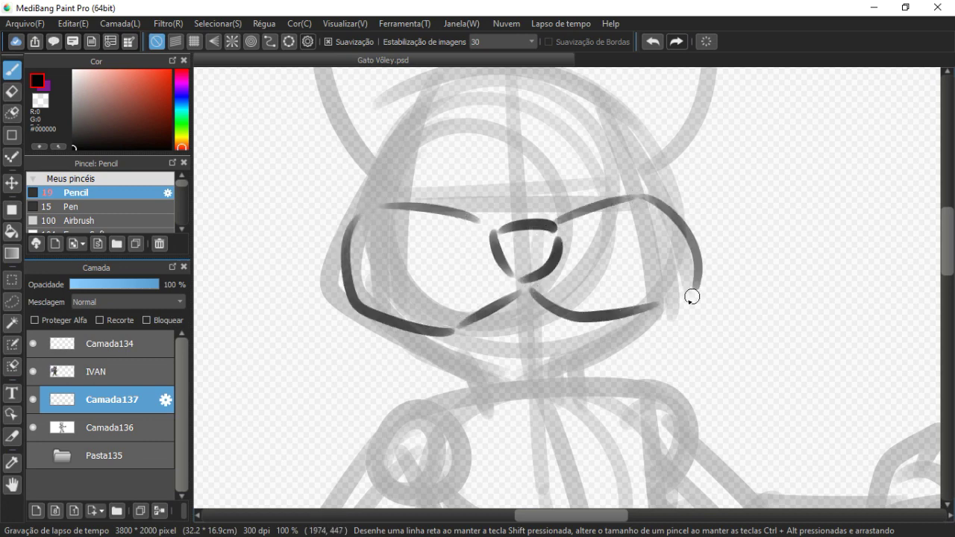
- Draw the grinning mouth with two fangs and the chin line below the muzzle
left_click_drag(410, 334, 591, 350)
mouse_move(433, 330)
left_mouse_down()
mouse_move(565, 335)
mouse_move(590, 320)
left_mouse_up()
scroll(556, 279, "down", 4)
left_click_drag(360, 245, 507, 343)
mouse_move(475, 329)
left_mouse_down()
mouse_move(558, 324)
mouse_move(601, 303)
mouse_move(651, 250)
left_mouse_up()
- Draw the first angry eye and its thick eyebrow beside the nose bridge
scroll(462, 290, "up", 5)
mouse_move(404, 230)
left_mouse_down()
mouse_move(487, 274)
mouse_move(420, 182)
mouse_move(377, 250)
mouse_move(413, 308)
left_mouse_up()
left_click_drag(407, 237, 415, 310)
left_click_drag(472, 286, 390, 266)
left_click_drag(387, 301, 546, 243)
- Draw the second angry eye and eyebrow on the opposite side of the nose bridge
key("ctrl+minus")
key("ctrl+minus")
key("ctrl+minus")
key("ctrl+plus")
key("ctrl+plus")
key("ctrl+plus")
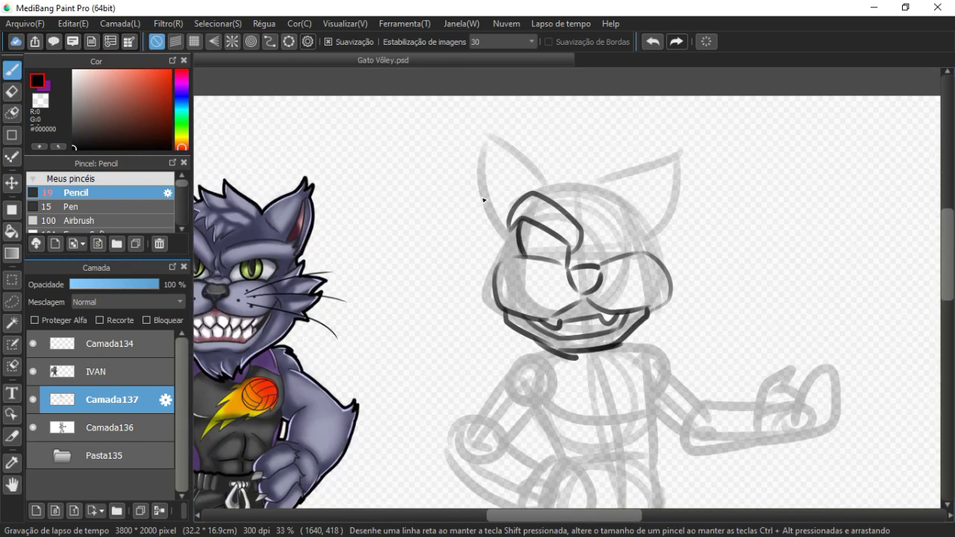
left_click_drag(481, 233, 475, 276)
left_click_drag(551, 263, 547, 287)
mouse_move(580, 245)
left_mouse_down()
mouse_move(721, 231)
mouse_move(655, 183)
mouse_move(599, 256)
mouse_move(608, 299)
left_mouse_up()
left_click_drag(689, 236, 704, 278)
left_click_drag(613, 252, 640, 224)
- Draw the jagged cheek fur on both sides of the face and the spiky hair tuft on the head
left_click_drag(467, 199, 394, 301)
mouse_move(426, 240)
left_mouse_down()
mouse_move(398, 368)
mouse_move(493, 412)
left_mouse_up()
mouse_move(486, 341)
left_mouse_down()
mouse_move(432, 320)
mouse_move(320, 305)
left_mouse_up()
mouse_move(566, 164)
left_mouse_down()
mouse_move(642, 276)
mouse_move(565, 353)
mouse_move(542, 350)
left_mouse_up()
mouse_move(529, 291)
left_mouse_down()
mouse_move(605, 386)
mouse_move(607, 413)
left_mouse_up()
mouse_move(424, 207)
left_mouse_down()
mouse_move(520, 196)
mouse_move(597, 244)
mouse_move(655, 261)
left_mouse_up()
- Draw both pointed ears with their inner ear contours over the faded guides
left_click_drag(410, 123, 538, 225)
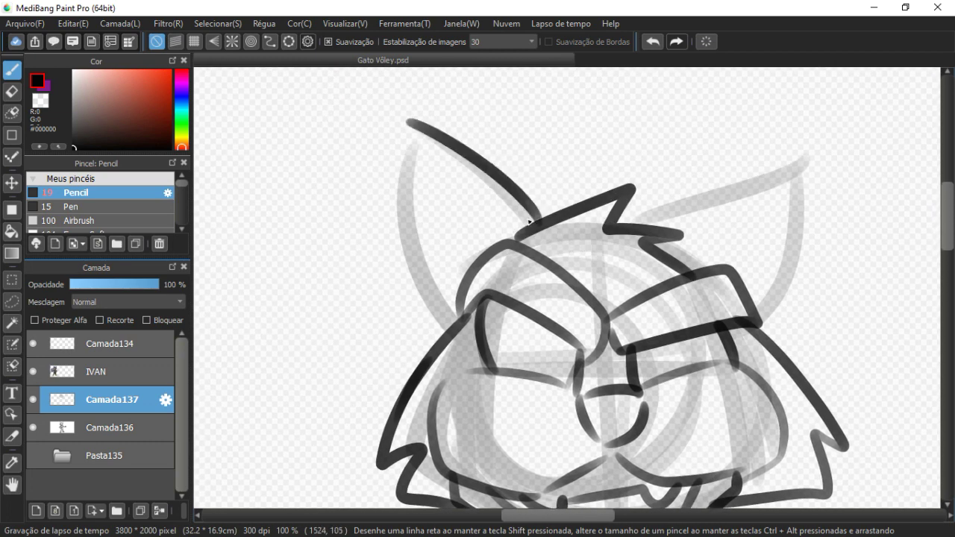
left_click_drag(396, 191, 445, 357)
mouse_move(415, 144)
left_mouse_down()
mouse_move(495, 247)
mouse_move(450, 325)
left_mouse_up()
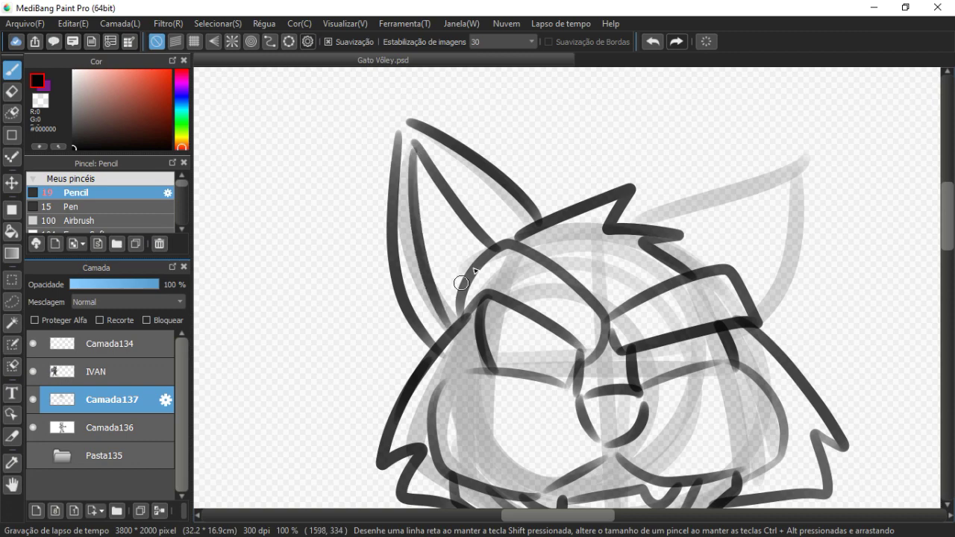
left_click_drag(706, 223, 543, 215)
mouse_move(473, 215)
left_mouse_down()
mouse_move(608, 166)
mouse_move(646, 171)
mouse_move(597, 312)
left_mouse_up()
mouse_move(516, 245)
left_mouse_down()
mouse_move(633, 190)
mouse_move(596, 311)
left_mouse_up()
left_click_drag(507, 195, 617, 40)
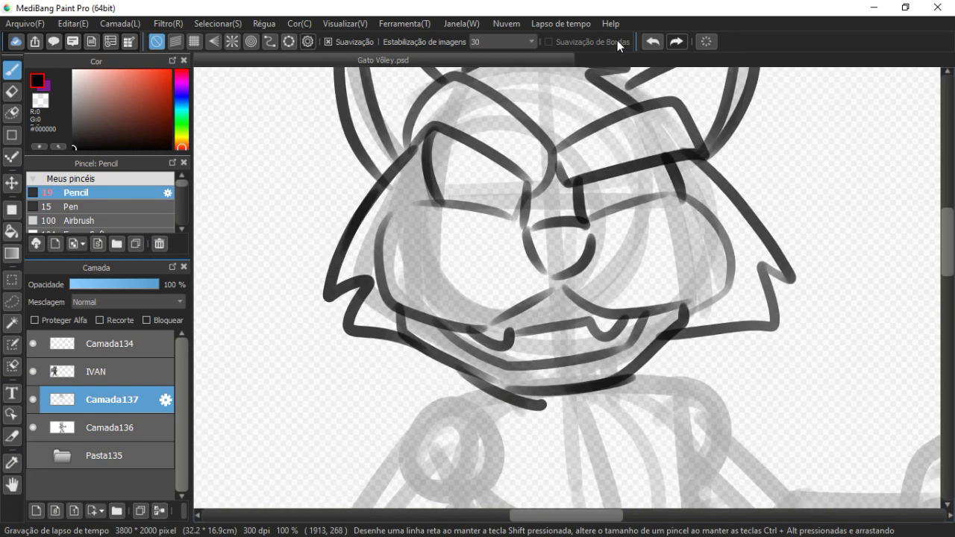
- Draw the curved irises inside both eyes
left_click_drag(638, 197, 575, 204)
left_click_drag(395, 207, 408, 228)
mouse_move(435, 166)
left_mouse_down()
mouse_move(448, 177)
mouse_move(439, 231)
left_mouse_up()
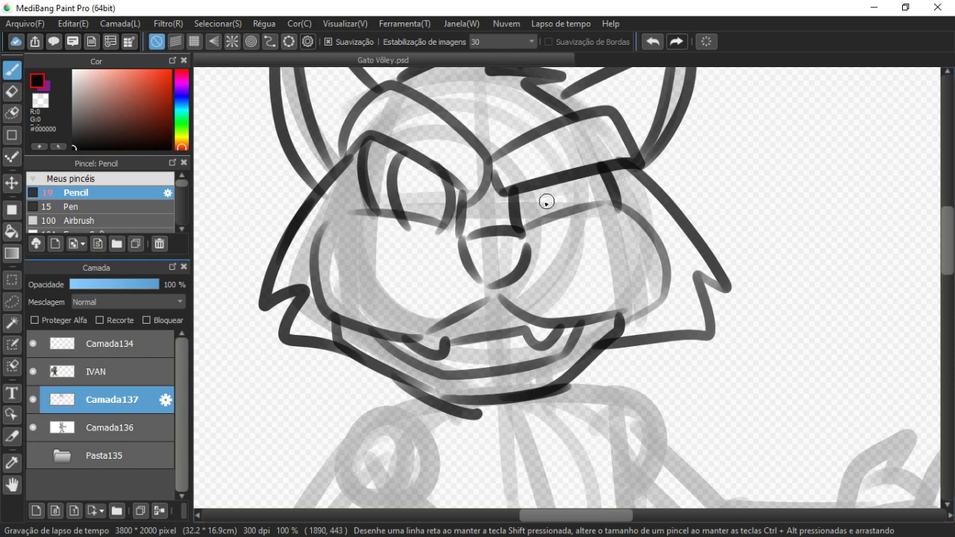
left_click_drag(527, 186, 534, 230)
mouse_move(573, 176)
left_mouse_down()
mouse_move(582, 223)
mouse_move(571, 267)
left_mouse_up()
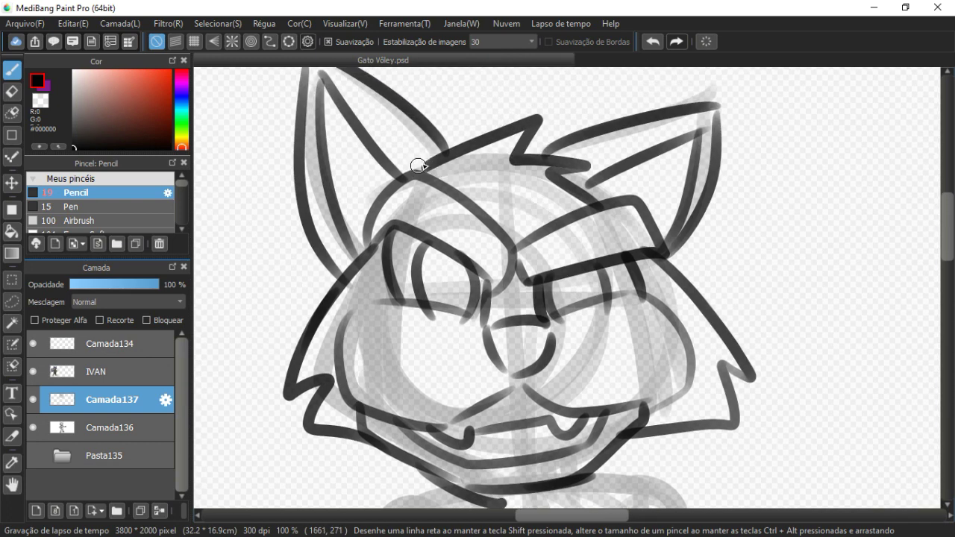
- Add more jagged fur spikes along both cheeks and under the jaw
left_click_drag(449, 200, 445, 162)
mouse_move(464, 233)
left_mouse_down()
mouse_move(449, 155)
mouse_move(444, 164)
left_mouse_up()
mouse_move(628, 141)
left_mouse_down()
mouse_move(671, 274)
mouse_move(666, 323)
mouse_move(558, 363)
left_mouse_up()
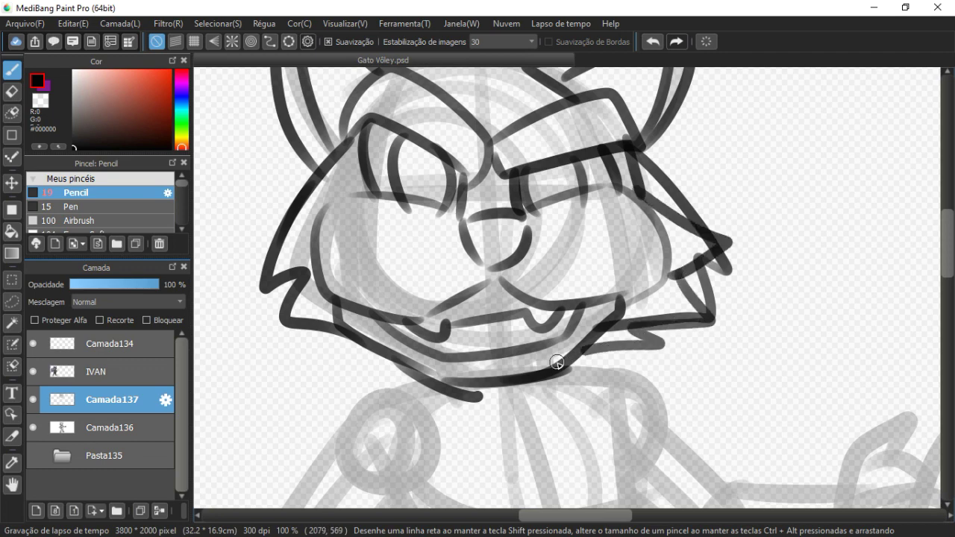
left_click_drag(379, 230, 464, 211)
left_click_drag(438, 105, 418, 162)
mouse_move(371, 187)
left_mouse_down()
mouse_move(357, 250)
mouse_move(399, 292)
mouse_move(464, 328)
left_mouse_up()
left_click_drag(447, 195, 376, 262)
- Redraw the muzzle with rounder cheeks and strengthen the nose outline
scroll(377, 262, "down", 3)
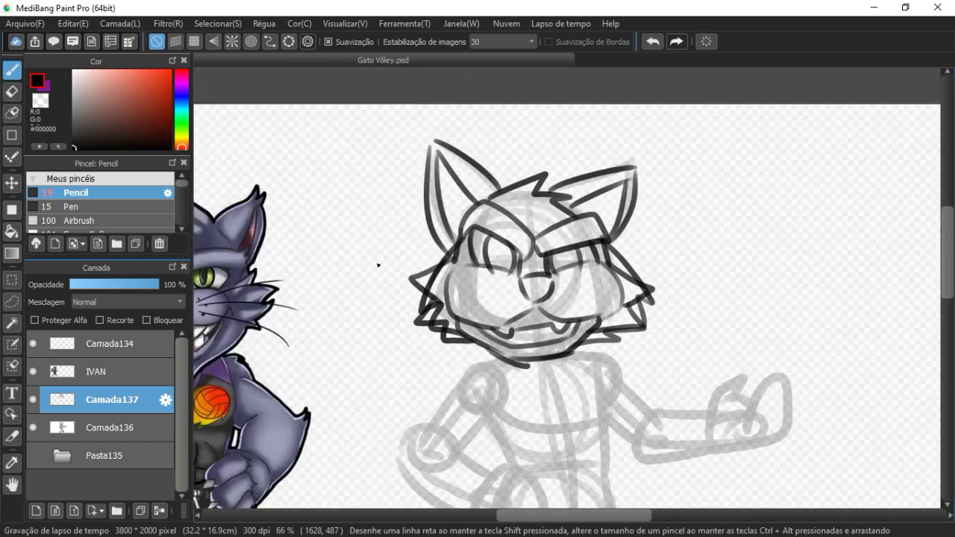
scroll(377, 262, "up", 3)
scroll(243, 225, "down", 2)
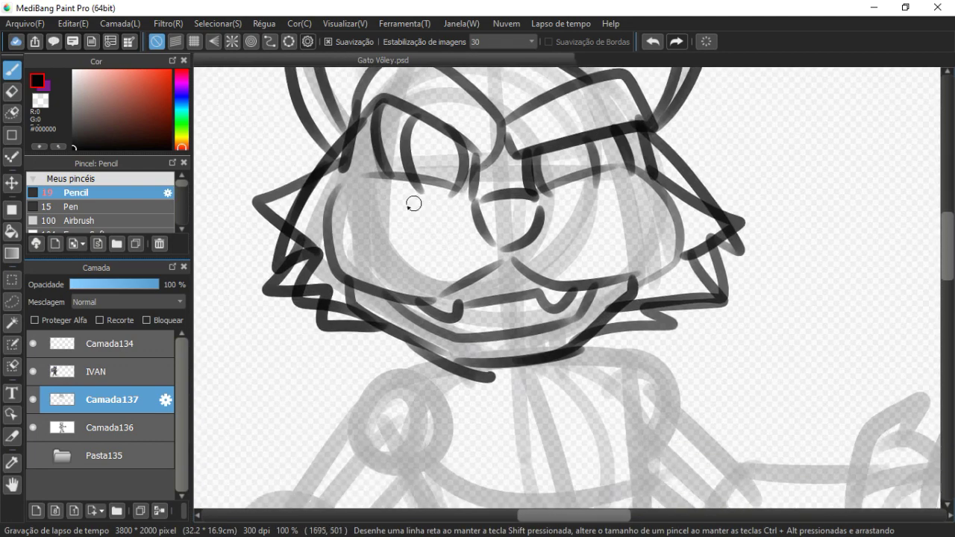
left_click_drag(356, 192, 478, 207)
mouse_move(441, 184)
left_mouse_down()
mouse_move(396, 182)
mouse_move(329, 233)
mouse_move(347, 263)
left_mouse_up()
mouse_move(338, 255)
left_mouse_down()
mouse_move(393, 281)
mouse_move(471, 267)
mouse_move(414, 289)
mouse_move(324, 243)
left_mouse_up()
mouse_move(499, 244)
left_mouse_down()
mouse_move(535, 277)
mouse_move(634, 250)
left_mouse_up()
mouse_move(538, 196)
left_mouse_down()
mouse_move(635, 187)
mouse_move(653, 261)
mouse_move(578, 292)
left_mouse_up()
- Redraw the mouth opening with sharper fangs and refine the surrounding face lines
mouse_move(378, 272)
left_mouse_down()
mouse_move(445, 337)
mouse_move(577, 312)
left_mouse_up()
mouse_move(419, 290)
left_mouse_down()
mouse_move(457, 305)
mouse_move(526, 298)
left_mouse_up()
scroll(560, 311, "down", 2)
mouse_move(338, 204)
left_mouse_down()
mouse_move(447, 294)
mouse_move(588, 282)
mouse_move(629, 212)
left_mouse_up()
mouse_move(552, 133)
left_mouse_down()
mouse_move(516, 303)
mouse_move(552, 267)
mouse_move(633, 249)
mouse_move(641, 270)
left_mouse_up()
mouse_move(619, 237)
left_mouse_down()
mouse_move(603, 254)
mouse_move(649, 341)
left_mouse_up()
mouse_move(479, 271)
left_mouse_down()
mouse_move(533, 261)
mouse_move(480, 277)
mouse_move(520, 261)
left_mouse_up()
- Draw the bent arm's rounded shoulder, upper arm and forearm with a pointed fur tip at the elbow
scroll(520, 305, "down", 5)
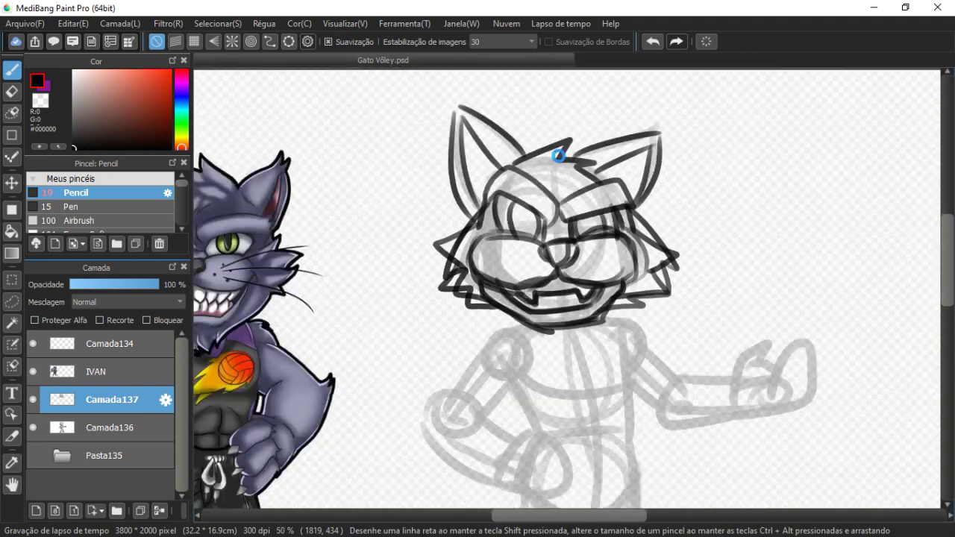
scroll(561, 159, "up", 4)
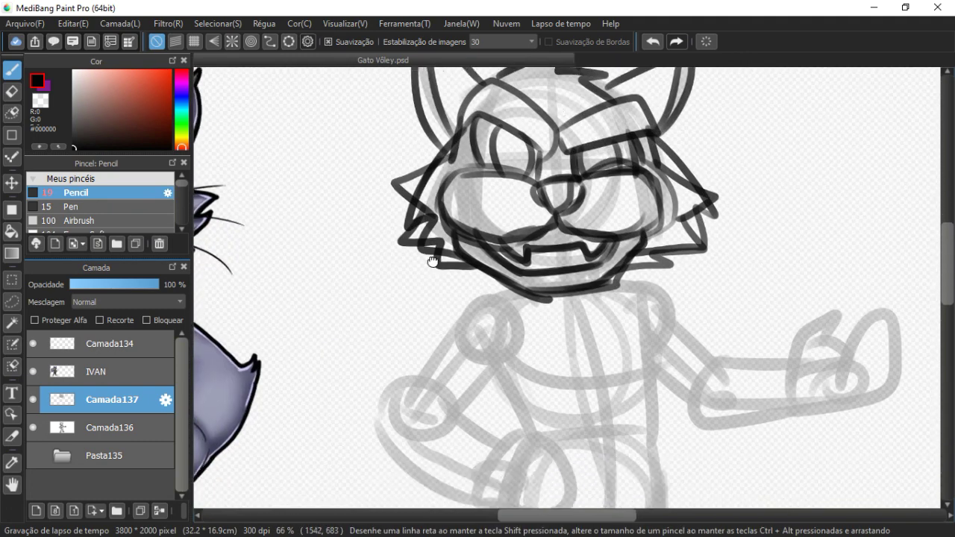
left_click_drag(484, 173, 407, 219)
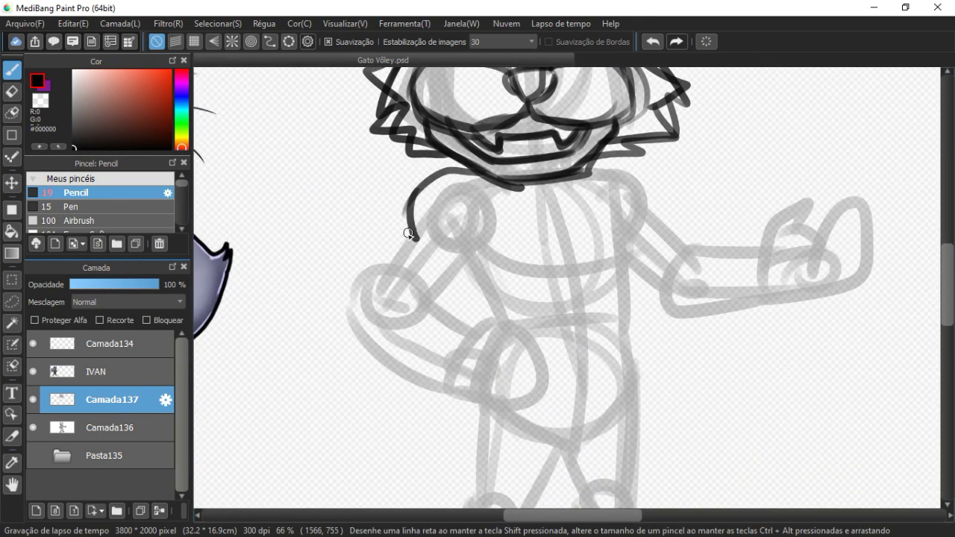
left_click_drag(473, 246, 416, 293)
left_click_drag(419, 295, 440, 224)
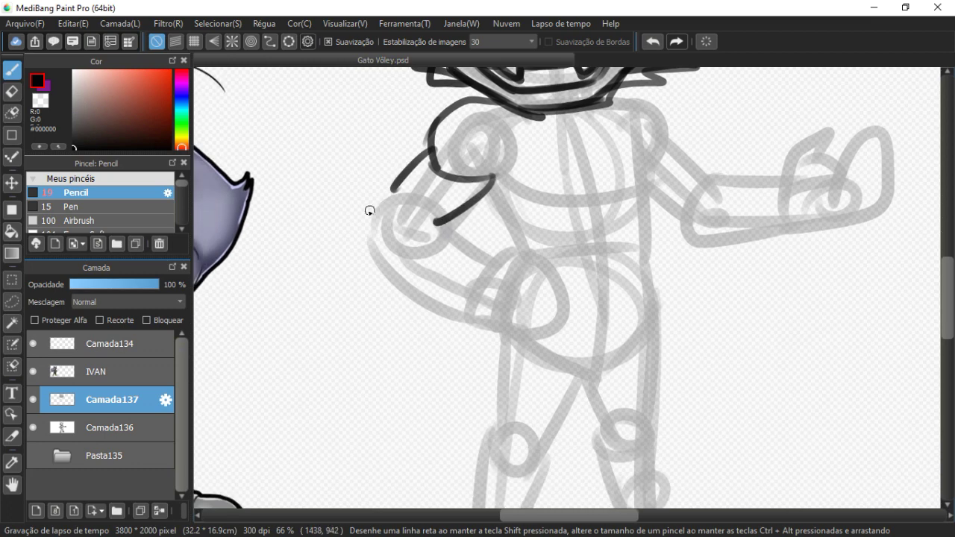
mouse_move(347, 203)
left_mouse_down()
mouse_move(435, 302)
mouse_move(478, 310)
left_mouse_up()
left_click_drag(446, 305, 383, 291)
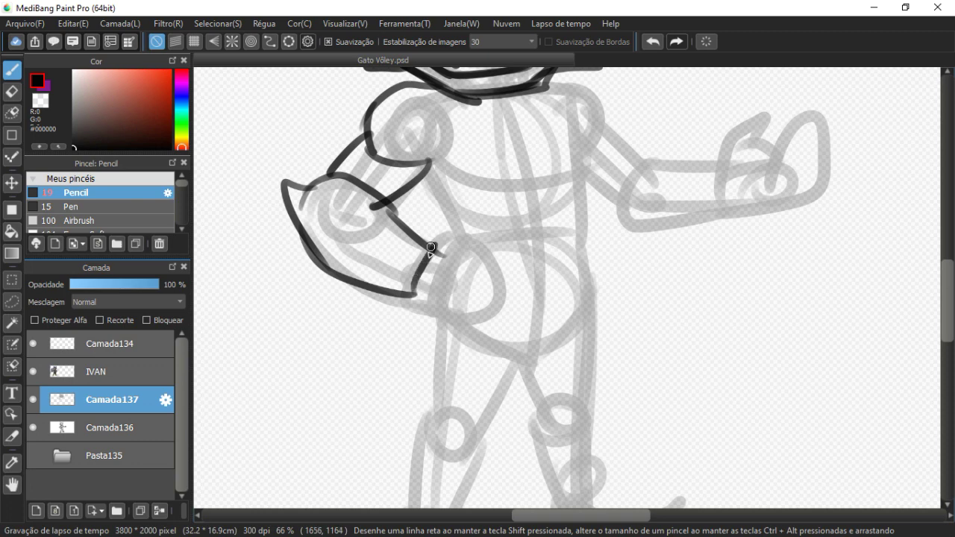
- Draw the clenched hand with thumb and curled fingers resting on the hip
left_click_drag(421, 261, 490, 236)
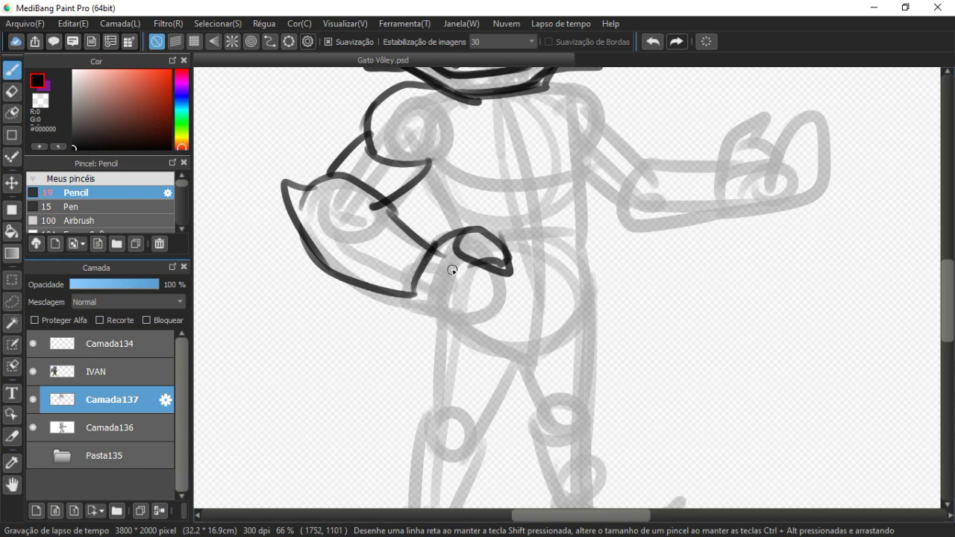
mouse_move(494, 288)
left_mouse_down()
mouse_move(445, 297)
mouse_move(463, 326)
left_mouse_up()
mouse_move(445, 258)
left_mouse_down()
mouse_move(409, 279)
mouse_move(399, 348)
left_mouse_up()
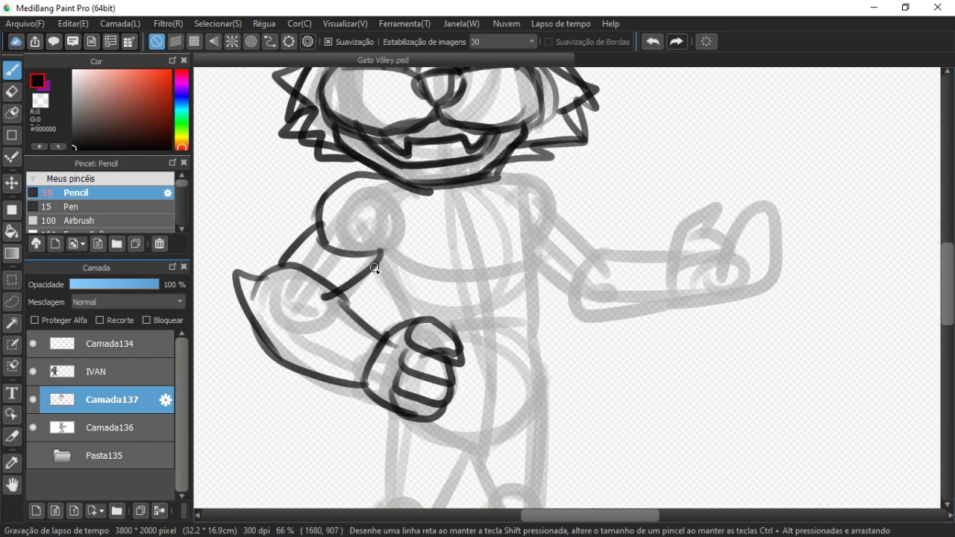
- Draw the sides of the torso down to the waist and the curved chest line beneath the head
scroll(405, 317, "right", 2)
scroll(404, 316, "up", 1)
left_click_drag(438, 206, 472, 270)
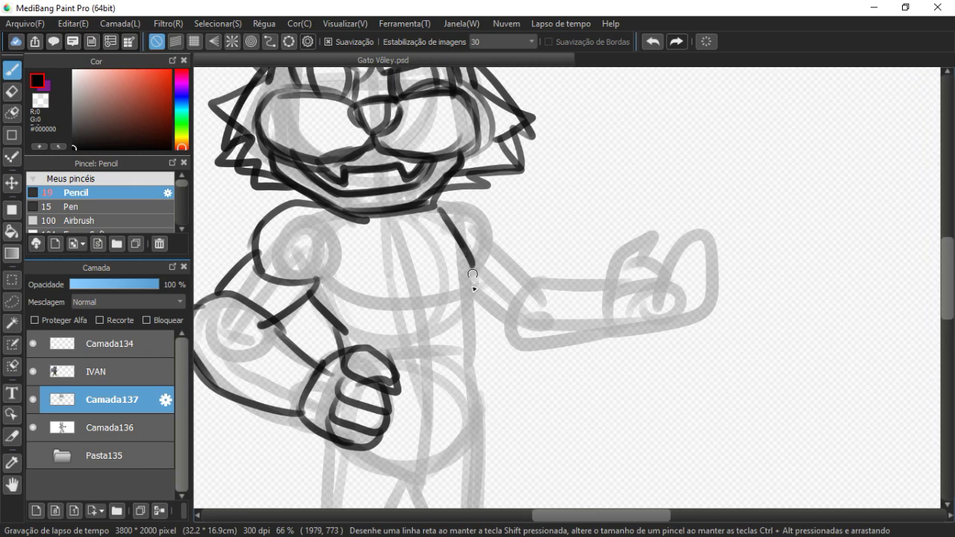
left_click_drag(315, 261, 477, 320)
mouse_move(474, 284)
left_mouse_down()
mouse_move(458, 383)
mouse_move(448, 262)
mouse_move(440, 307)
left_mouse_up()
scroll(448, 262, "up", 2)
- Draw the outstretched arm's rounded shoulder, upper arm and forearm over the construction sketch
left_click_drag(428, 187, 510, 242)
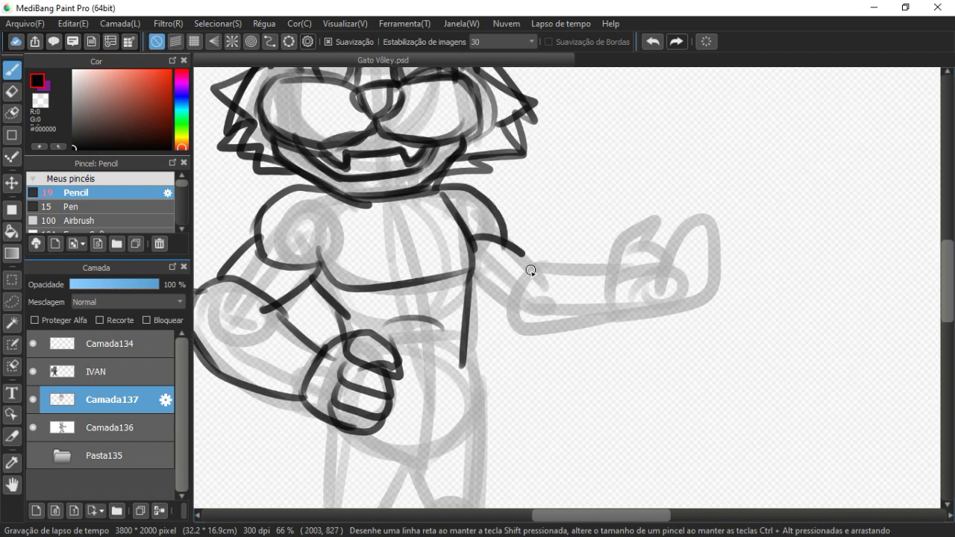
left_click_drag(522, 312, 524, 314)
left_click_drag(591, 294, 512, 254)
left_click_drag(548, 212, 456, 223)
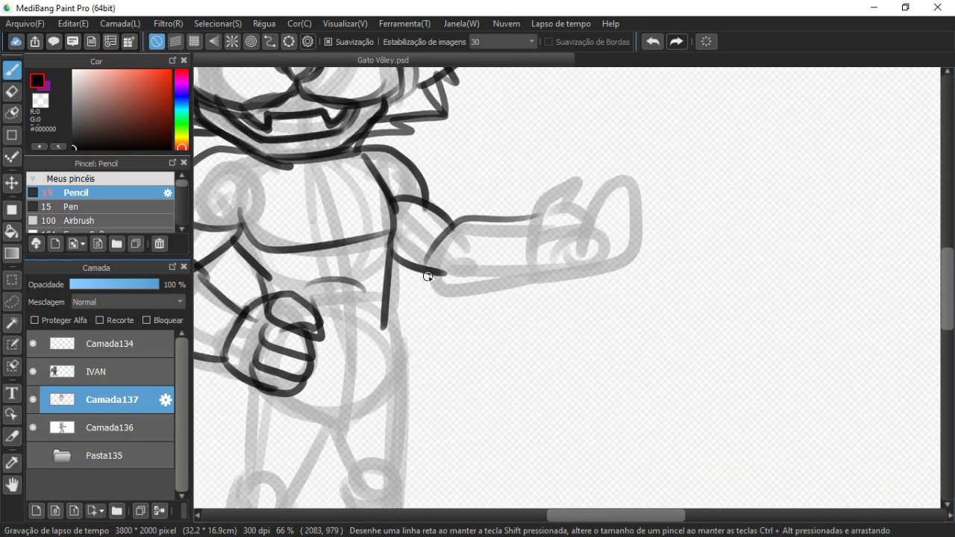
- Draw the open hand's thumb and palm, undoing and redrawing the finger strokes with spread, raised fingers
mouse_move(538, 226)
left_mouse_down()
mouse_move(507, 285)
mouse_move(533, 240)
left_mouse_up()
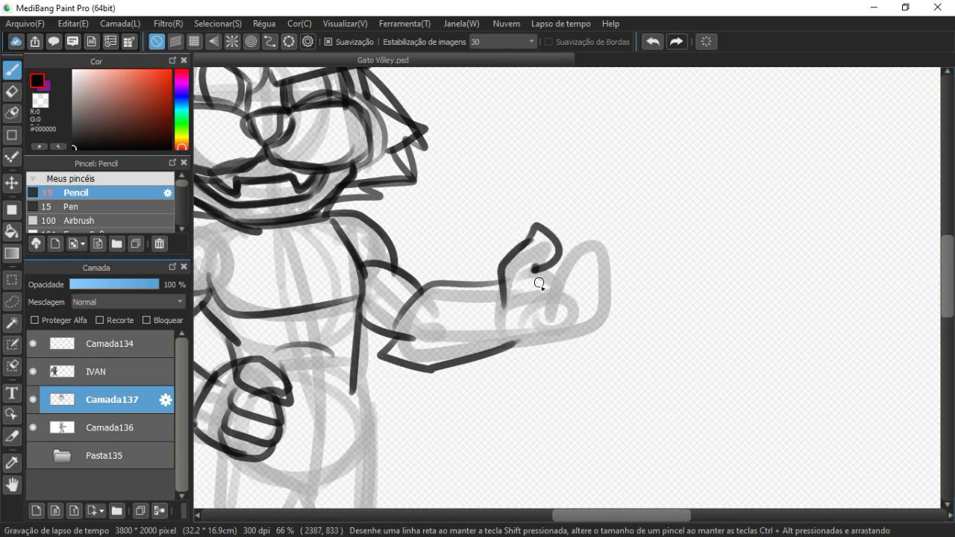
left_click_drag(499, 340, 581, 331)
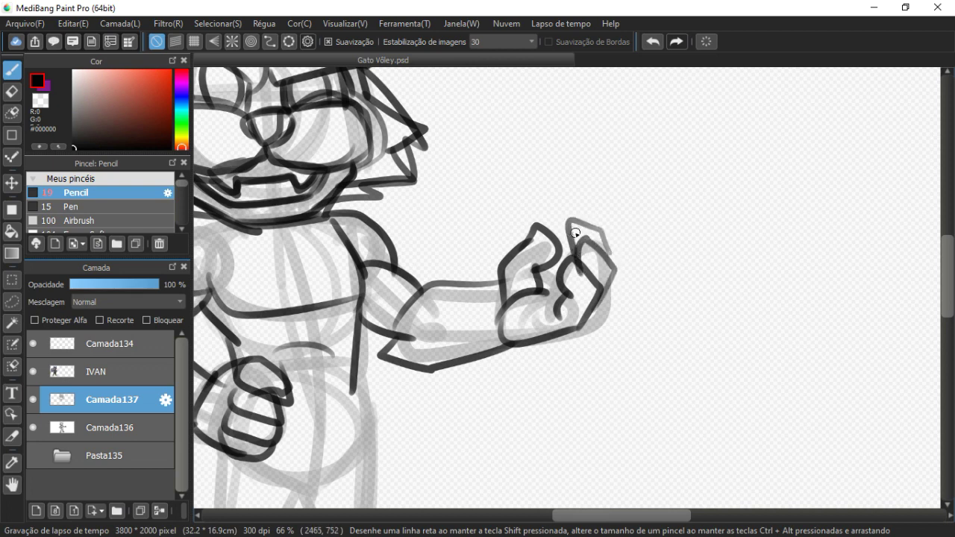
key("ctrl+z")
key("ctrl+z")
key("ctrl+z")
key("ctrl+z")
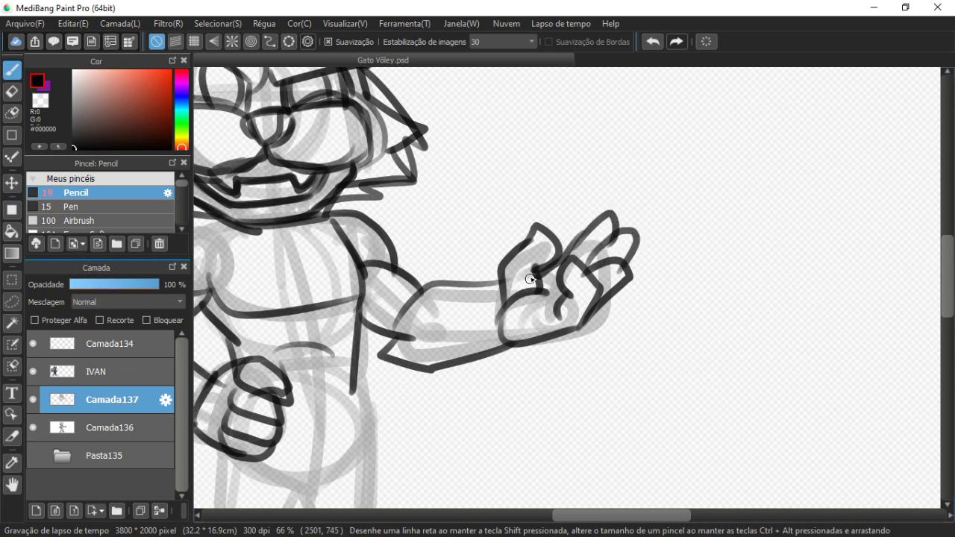
- Erase the raised fingers of the open hand, keeping the thumb and palm base
left_click_drag(555, 286, 570, 228)
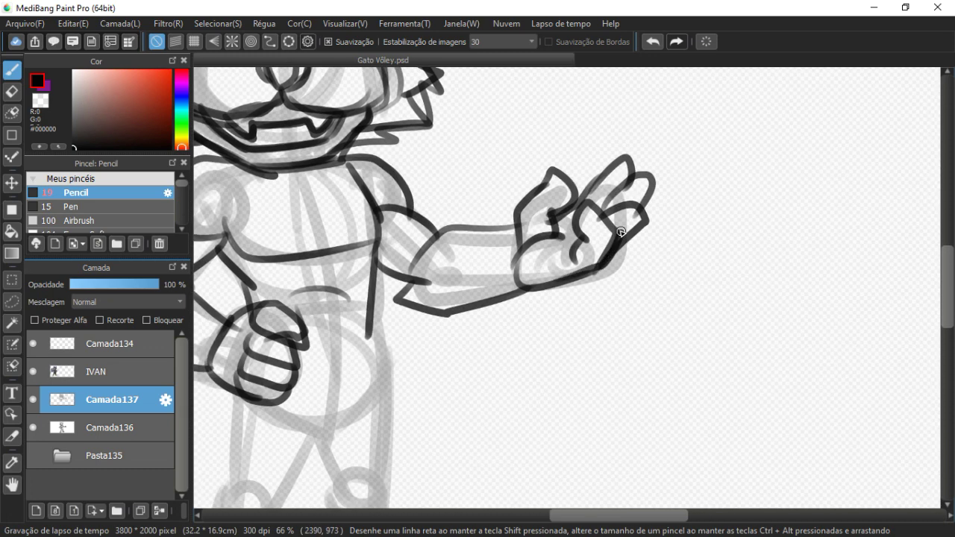
key("ctrl+z")
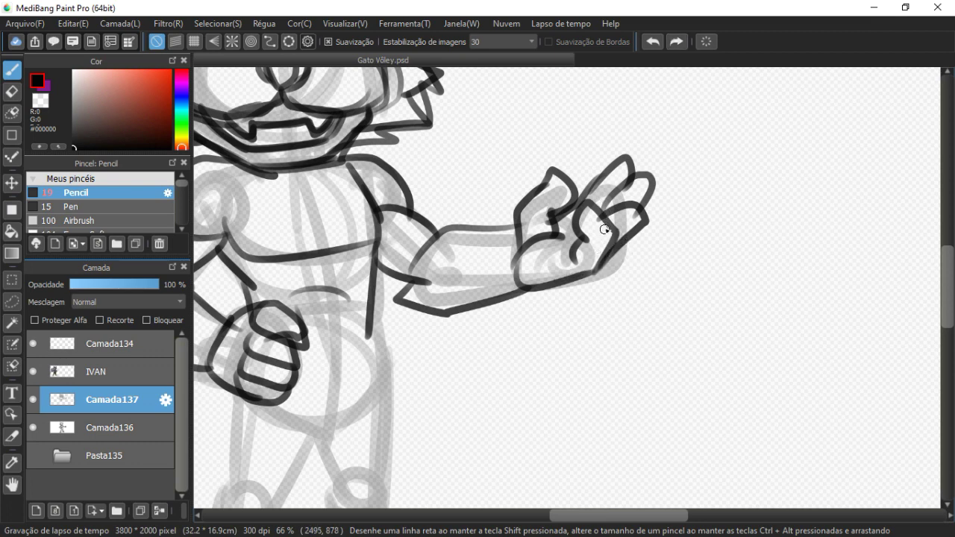
key("e")
mouse_move(596, 209)
left_mouse_down()
mouse_move(566, 249)
mouse_move(610, 216)
mouse_move(604, 248)
mouse_move(625, 156)
mouse_move(648, 183)
mouse_move(610, 249)
left_mouse_up()
key("b")
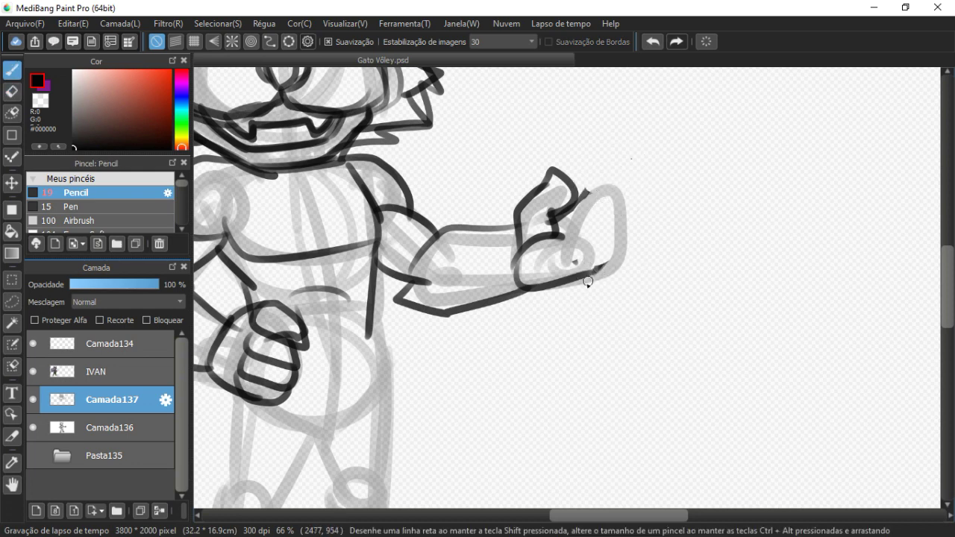
- Redraw the open hand's fingers as overlapping, upward-curled shapes joined to the palm
left_click_drag(611, 261, 633, 171)
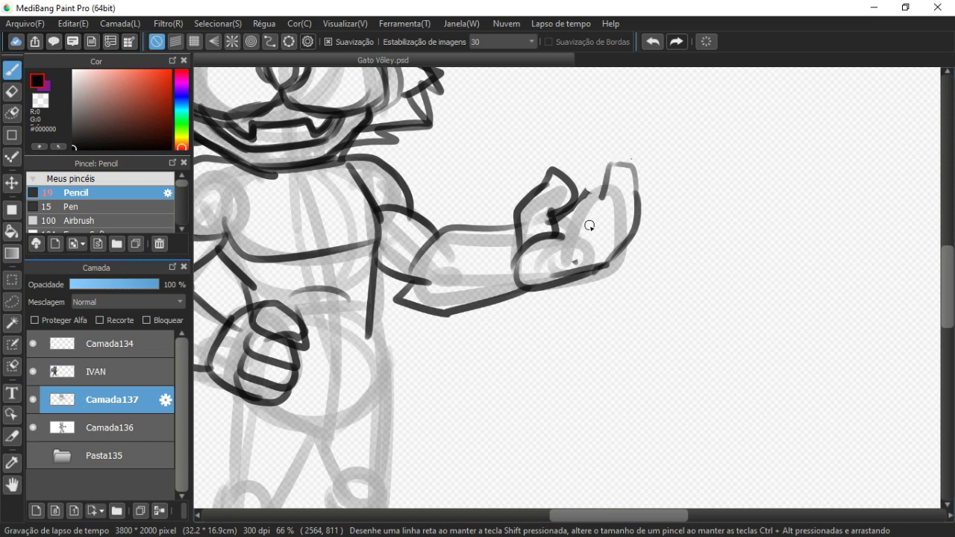
mouse_move(566, 278)
left_mouse_down()
mouse_move(609, 254)
mouse_move(609, 227)
left_mouse_up()
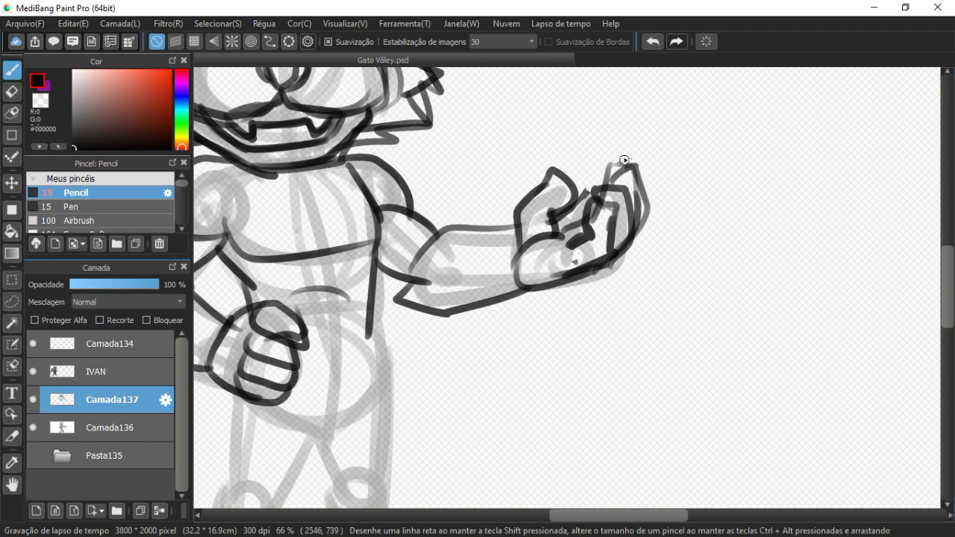
mouse_move(552, 251)
left_mouse_down()
mouse_move(612, 256)
mouse_move(595, 363)
mouse_move(555, 380)
mouse_move(558, 247)
mouse_move(541, 235)
left_mouse_up()
- Draw the shirt's armhole edges at both shoulders and the torso's vertical centre line
mouse_move(482, 148)
left_mouse_down()
mouse_move(518, 342)
mouse_move(521, 217)
mouse_move(709, 273)
mouse_move(655, 315)
mouse_move(553, 356)
left_mouse_up()
left_click_drag(547, 182, 546, 273)
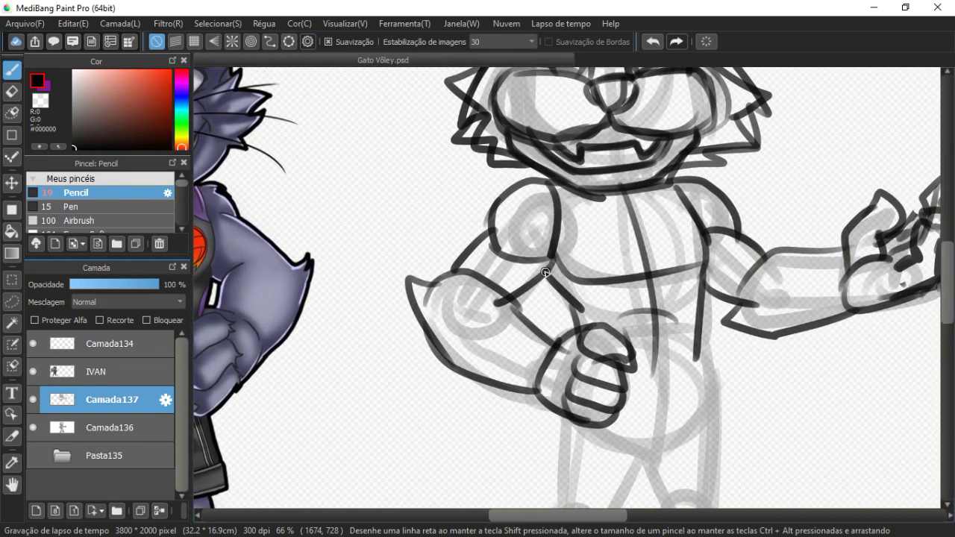
left_click_drag(677, 179, 701, 238)
- Draw the shirt's V-shaped collar below the chin, extending its lines toward both shoulders
mouse_move(543, 220)
left_mouse_down()
mouse_move(637, 232)
mouse_move(552, 234)
left_mouse_up()
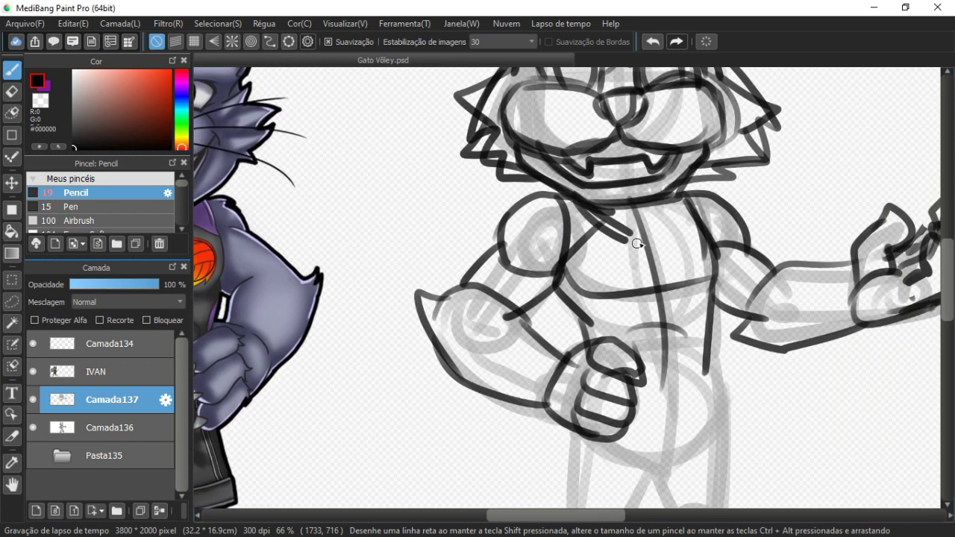
mouse_move(652, 212)
left_mouse_down()
mouse_move(552, 261)
mouse_move(578, 200)
left_mouse_up()
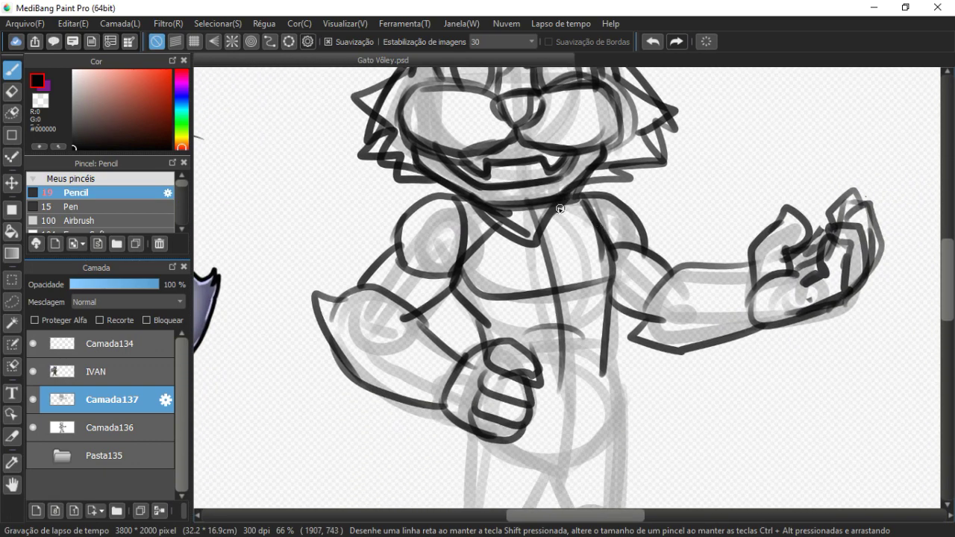
key("ctrl+z")
key("ctrl+y")
mouse_move(488, 212)
left_mouse_down()
mouse_move(552, 245)
mouse_move(579, 146)
mouse_move(773, 192)
mouse_move(646, 156)
left_mouse_up()
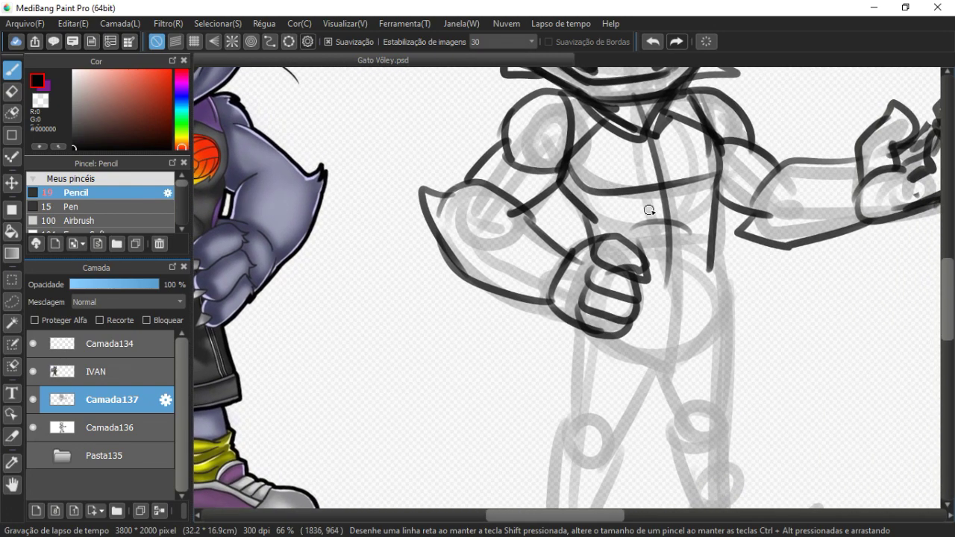
- Darken the waist edge beside the fist and draw the shorts' waistband with a knotted, hanging drawstring
scroll(630, 211, "down", 1)
mouse_move(540, 168)
left_mouse_down()
mouse_move(580, 201)
mouse_move(637, 186)
mouse_move(644, 161)
mouse_move(581, 189)
left_mouse_up()
left_click_drag(639, 220, 712, 208)
left_click_drag(632, 250, 685, 247)
left_click_drag(647, 215, 644, 249)
mouse_move(676, 212)
left_mouse_down()
mouse_move(676, 240)
mouse_move(661, 249)
mouse_move(678, 305)
mouse_move(688, 307)
mouse_move(713, 235)
left_mouse_up()
mouse_move(624, 209)
left_mouse_down()
mouse_move(588, 297)
mouse_move(634, 305)
mouse_move(619, 325)
mouse_move(701, 280)
mouse_move(685, 321)
left_mouse_up()
- Draw both legs of the shorts down to the knees with a folded cuff on each hem
mouse_move(701, 274)
left_mouse_down()
mouse_move(681, 324)
mouse_move(656, 310)
left_mouse_up()
left_click_drag(713, 240, 727, 342)
mouse_move(646, 358)
left_mouse_down()
mouse_move(714, 361)
mouse_move(733, 317)
left_mouse_up()
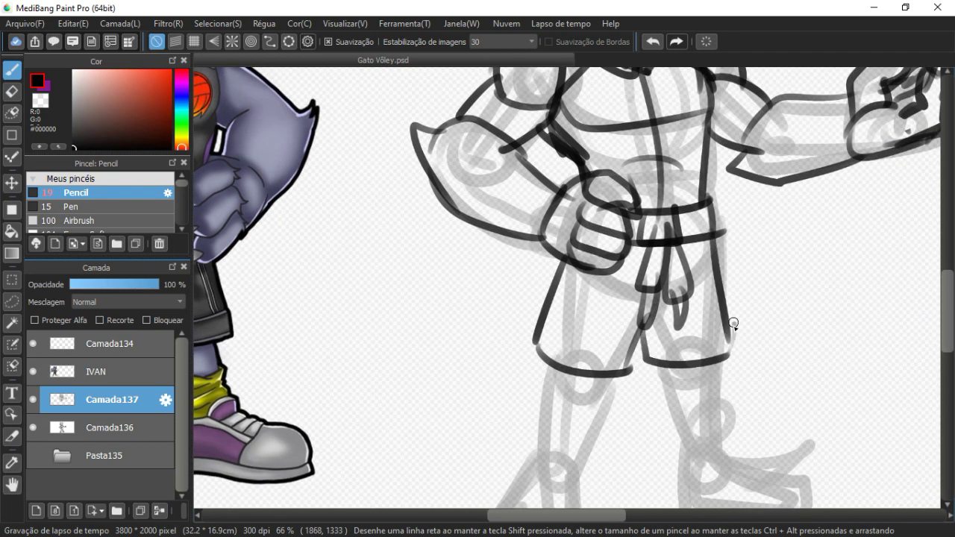
left_click_drag(645, 344, 727, 341)
mouse_move(650, 373)
left_mouse_down()
mouse_move(729, 361)
mouse_move(725, 318)
left_mouse_up()
mouse_move(536, 342)
left_mouse_down()
mouse_move(635, 343)
mouse_move(650, 305)
mouse_move(626, 295)
mouse_move(658, 304)
mouse_move(691, 249)
mouse_move(774, 279)
left_mouse_up()
- Draw the sides of the lower leg and the knee curve beneath the shorts' cuff nearest the existing cat
left_click_drag(705, 233, 682, 303)
left_click_drag(834, 253, 770, 283)
left_click_drag(773, 242, 792, 332)
mouse_move(728, 352)
left_mouse_down()
mouse_move(754, 224)
mouse_move(776, 201)
left_mouse_up()
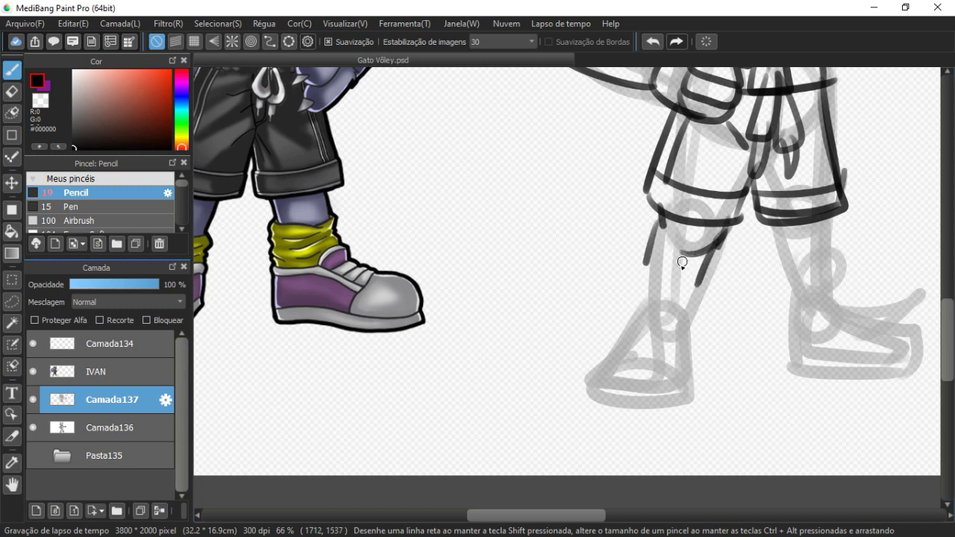
- Draw the other lower leg and add a wide sock band around each ankle
mouse_move(640, 266)
left_mouse_down()
mouse_move(716, 278)
mouse_move(640, 324)
mouse_move(699, 329)
left_mouse_up()
mouse_move(716, 285)
left_mouse_down()
mouse_move(696, 332)
mouse_move(644, 301)
left_mouse_up()
mouse_move(646, 270)
left_mouse_down()
mouse_move(656, 294)
mouse_move(540, 299)
left_mouse_up()
mouse_move(625, 215)
left_mouse_down()
mouse_move(639, 280)
mouse_move(689, 265)
left_mouse_up()
mouse_move(631, 271)
left_mouse_down()
mouse_move(636, 315)
mouse_move(697, 307)
left_mouse_up()
left_click_drag(699, 263, 696, 306)
mouse_move(553, 329)
left_mouse_down()
mouse_move(671, 261)
mouse_move(693, 283)
left_mouse_up()
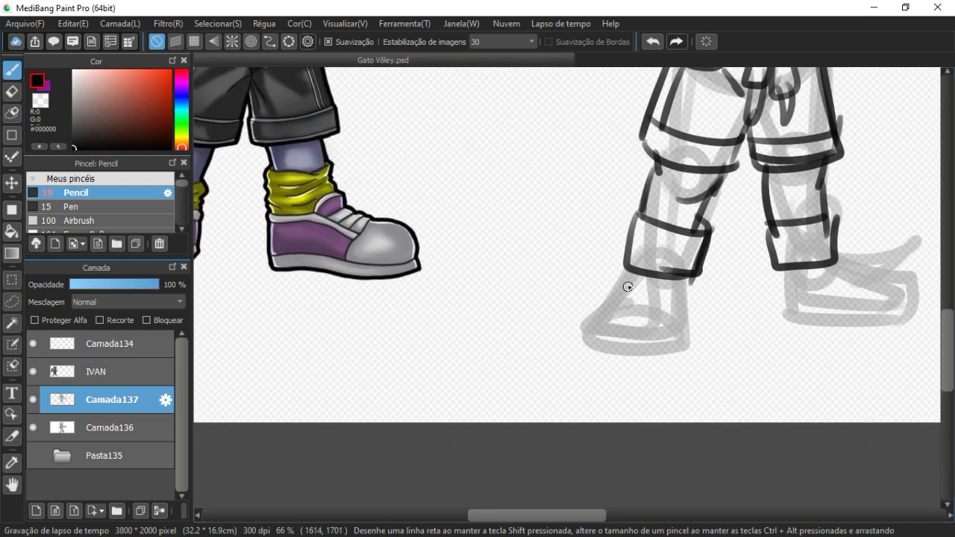
- Draw the front-facing shoe with its outline, sole line, rounded toe cap and tongue
left_click_drag(630, 263, 588, 311)
left_click_drag(588, 356, 690, 362)
left_click_drag(695, 274, 685, 345)
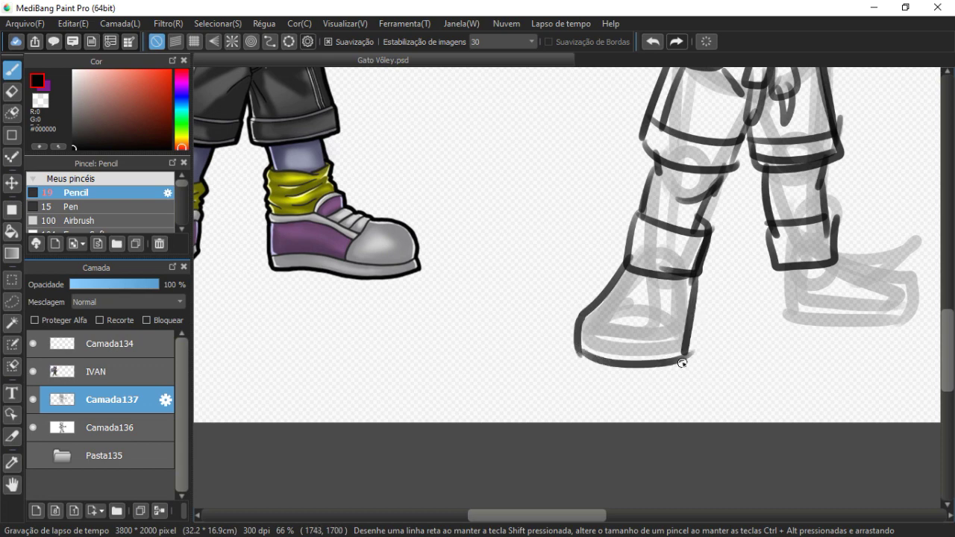
left_click_drag(576, 329, 685, 337)
mouse_move(632, 280)
left_mouse_down()
mouse_move(609, 332)
mouse_move(457, 237)
mouse_move(438, 240)
left_mouse_up()
- Draw the side-facing shoe with its heel, upper, sole and toe cap lines
mouse_move(555, 258)
left_mouse_down()
mouse_move(559, 309)
mouse_move(633, 329)
mouse_move(704, 322)
left_mouse_up()
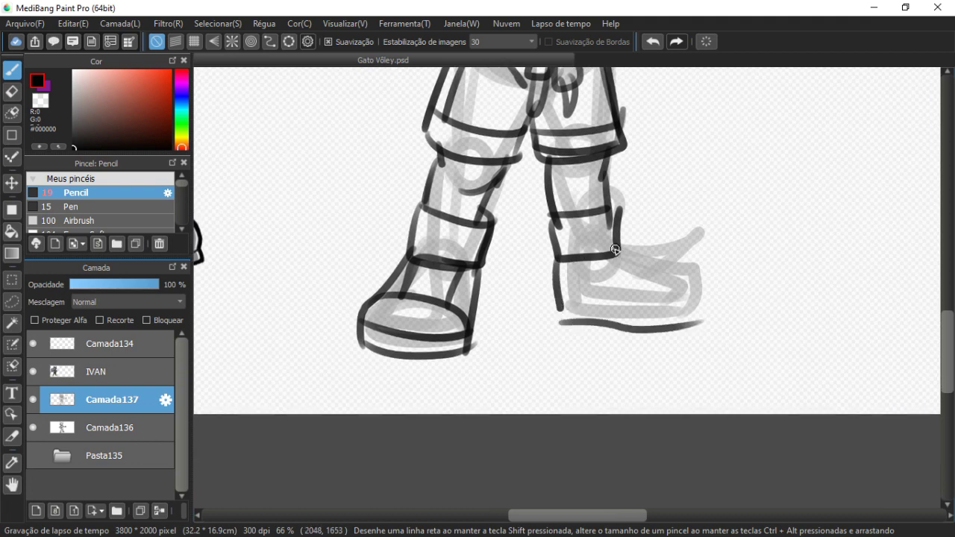
mouse_move(619, 252)
left_mouse_down()
mouse_move(654, 271)
mouse_move(699, 278)
left_mouse_up()
left_click_drag(622, 314, 709, 297)
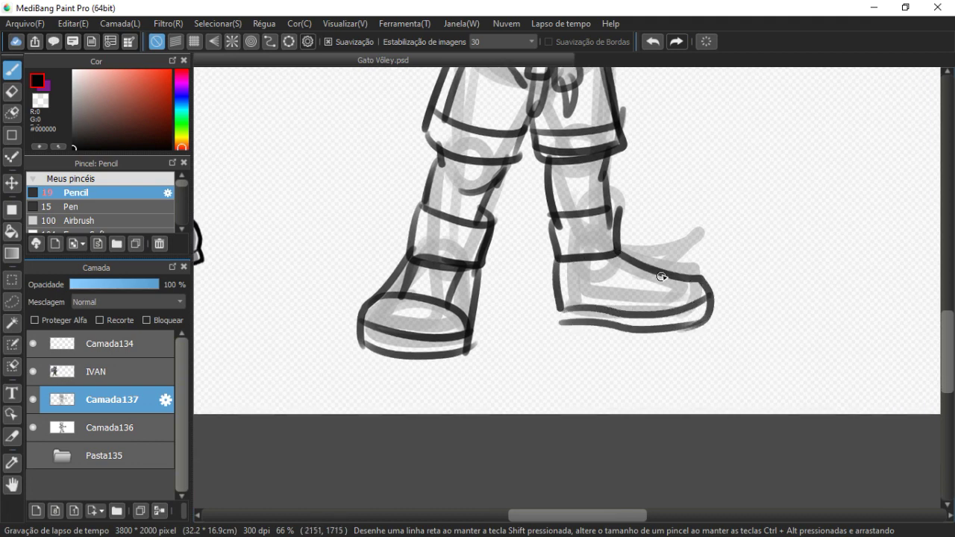
left_click_drag(590, 261, 636, 286)
scroll(581, 310, "up", 3)
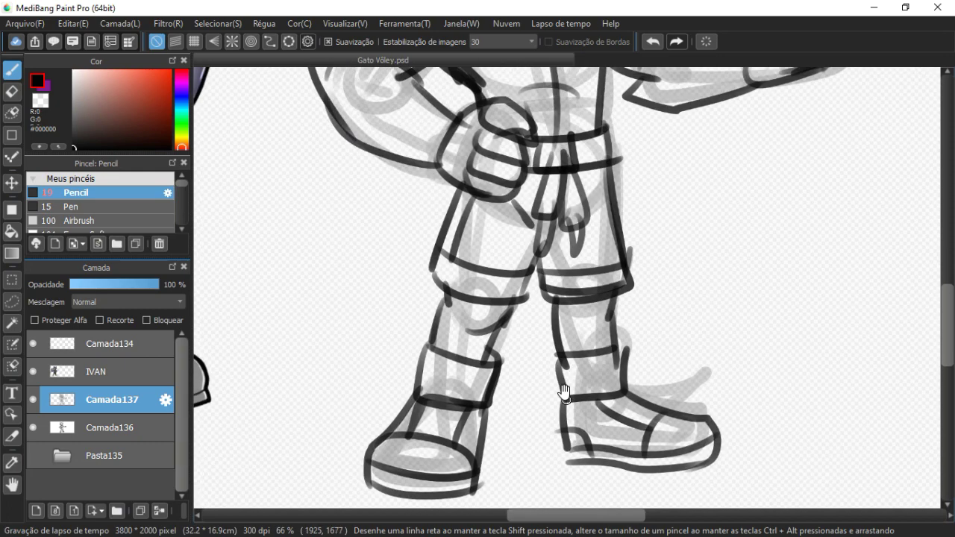
left_click_drag(550, 205, 545, 358)
left_click_drag(542, 239, 582, 298)
left_click_drag(511, 244, 485, 197)
scroll(483, 197, "down", 4)
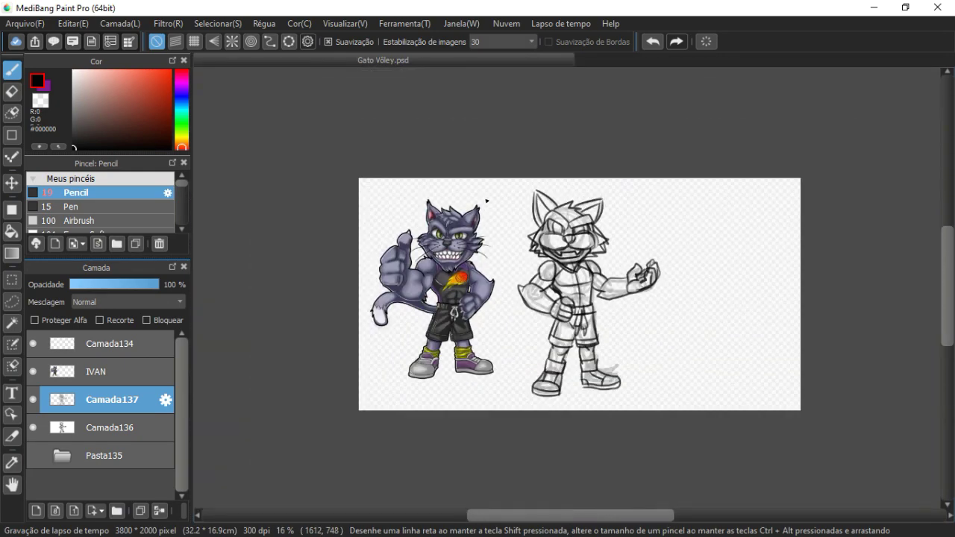
scroll(474, 224, "up", 3)
mouse_move(470, 238)
left_mouse_down()
mouse_move(335, 174)
mouse_move(580, 224)
mouse_move(633, 300)
left_mouse_up()
mouse_move(587, 248)
left_mouse_down()
mouse_move(485, 260)
mouse_move(590, 321)
mouse_move(628, 324)
mouse_move(680, 304)
mouse_move(731, 217)
mouse_move(704, 281)
mouse_move(674, 287)
left_mouse_up()
key("ctrl+z")
key("ctrl+z")
left_click_drag(560, 255, 489, 317)
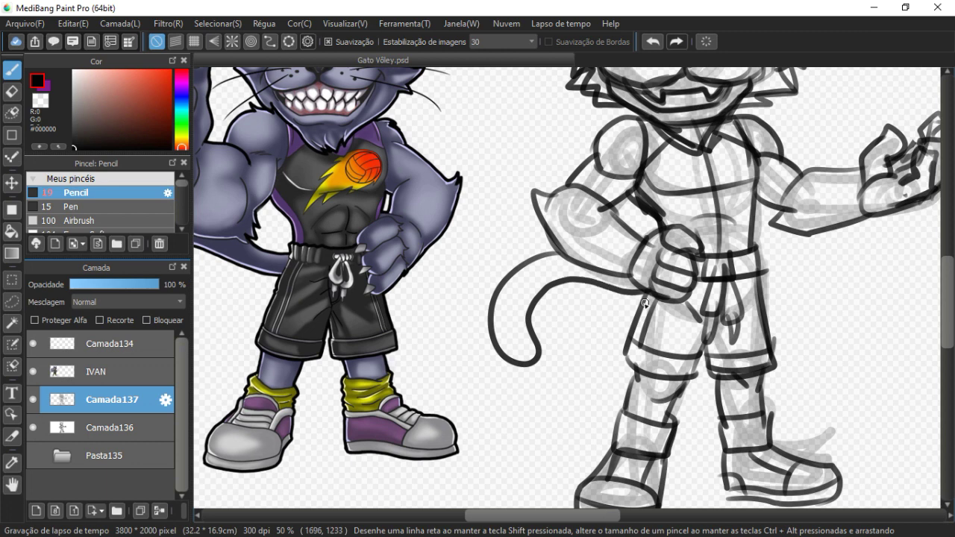
key("ctrl+z")
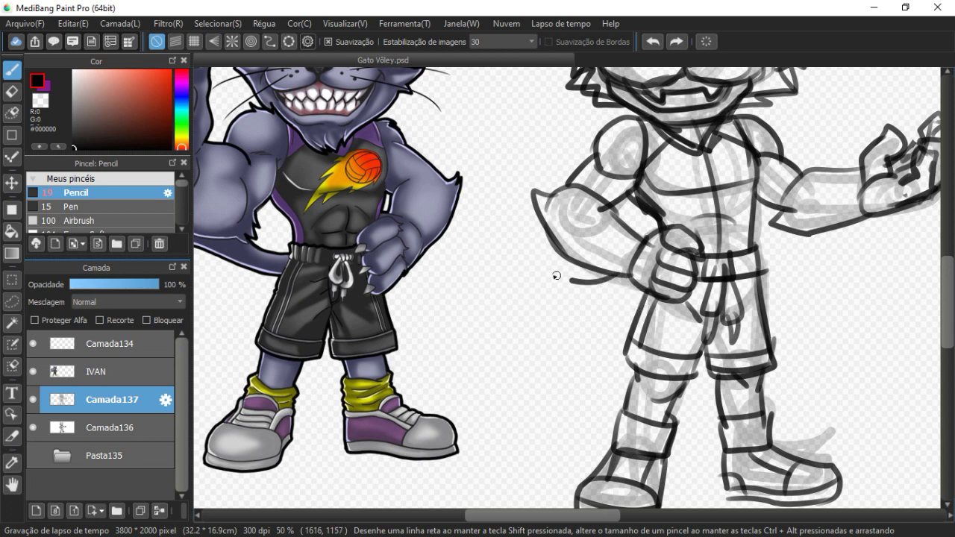
- Draw the upper and lower edges of a long tail curling outward and down from behind the fist
left_click_drag(556, 275, 452, 326)
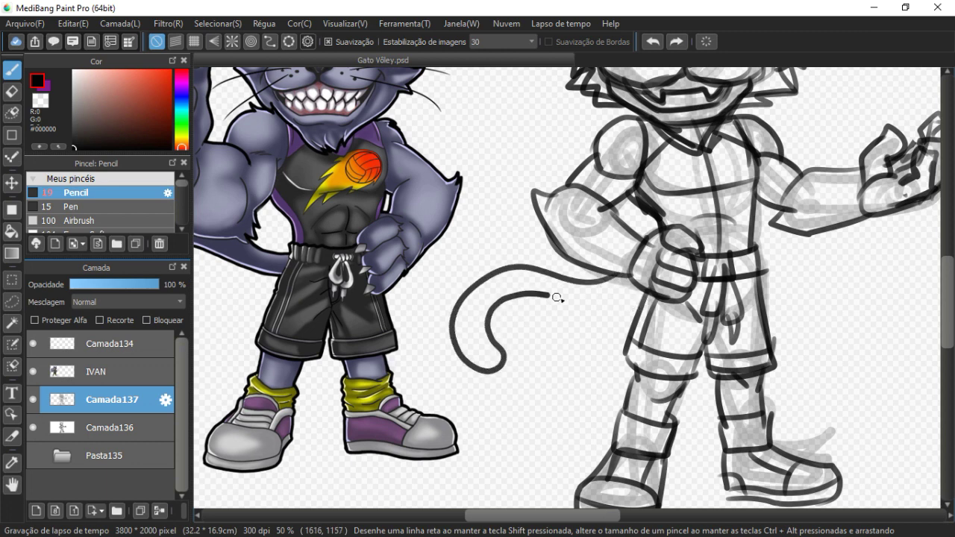
left_click_drag(621, 293, 642, 271)
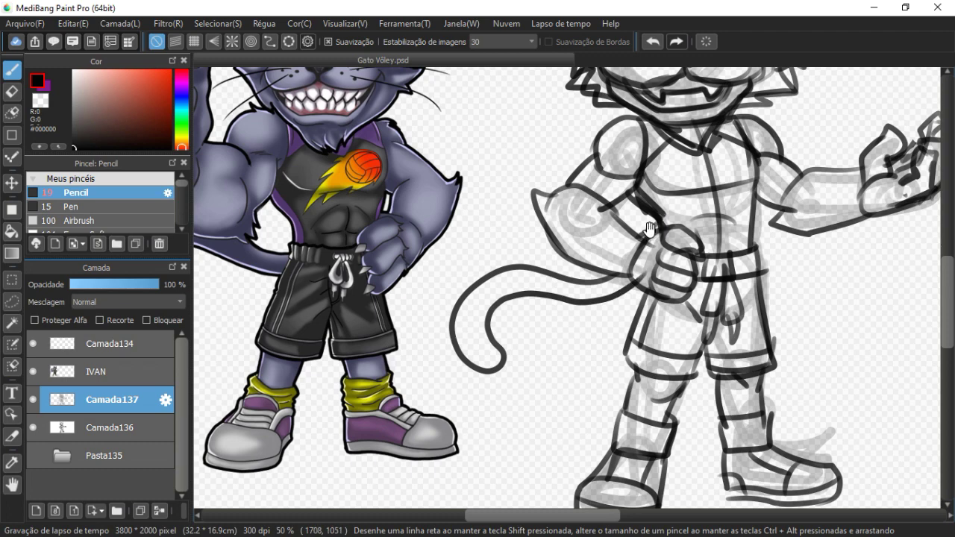
- Draw spiky hair tufts on top of the head between the ears and over the forehead
left_click_drag(652, 233, 515, 237)
mouse_move(535, 275)
left_mouse_down()
mouse_move(524, 326)
mouse_move(457, 445)
mouse_move(576, 393)
mouse_move(567, 485)
mouse_move(538, 488)
left_mouse_up()
key("ctrl+minus")
key("ctrl+plus")
key("ctrl+plus")
left_click_drag(494, 230, 452, 254)
mouse_move(420, 290)
left_mouse_down()
mouse_move(444, 270)
mouse_move(500, 282)
mouse_move(548, 321)
mouse_move(485, 350)
mouse_move(468, 313)
left_mouse_up()
scroll(508, 347, "down", 4)
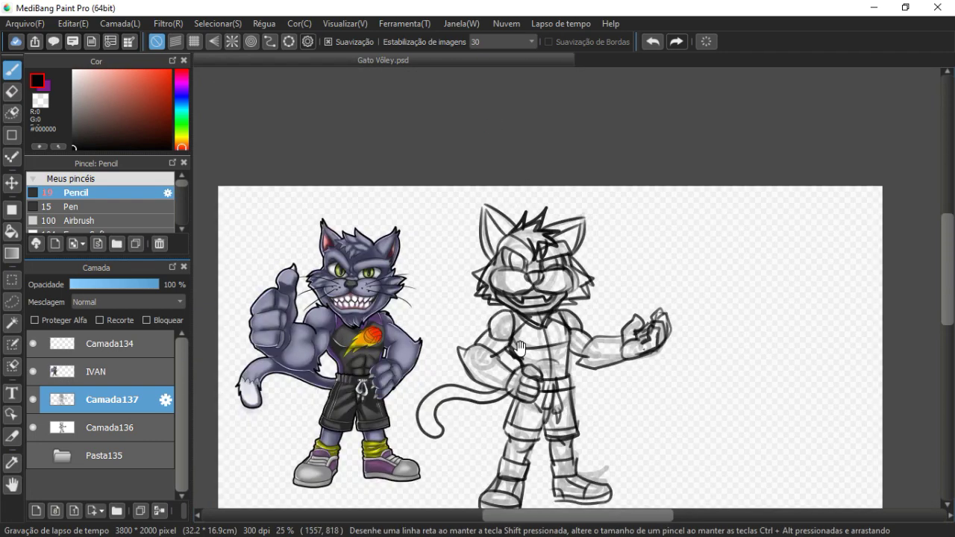
- Draw a round ball emblem with a pointed trail on the shirt's chest
left_click_drag(520, 348, 466, 268)
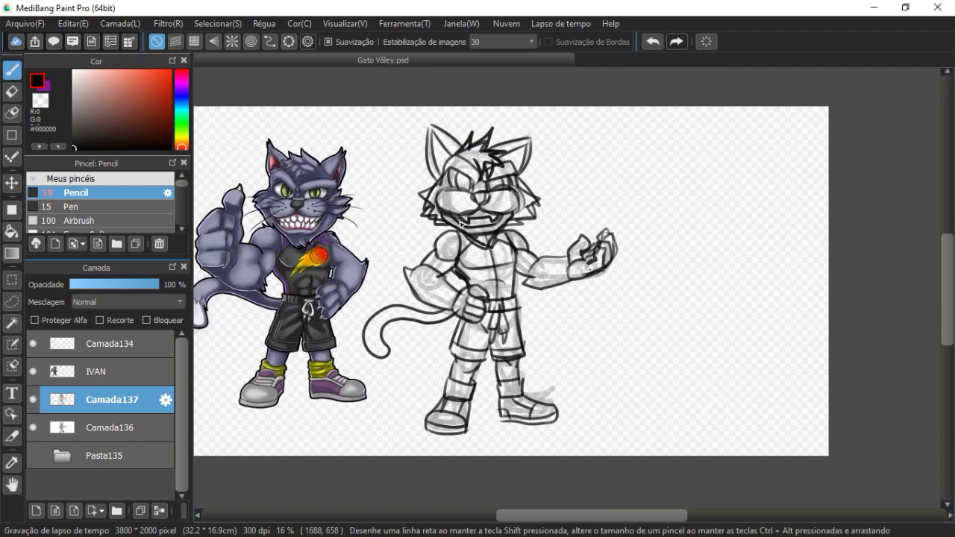
scroll(461, 222, "up", 3)
left_click_drag(335, 216, 514, 238)
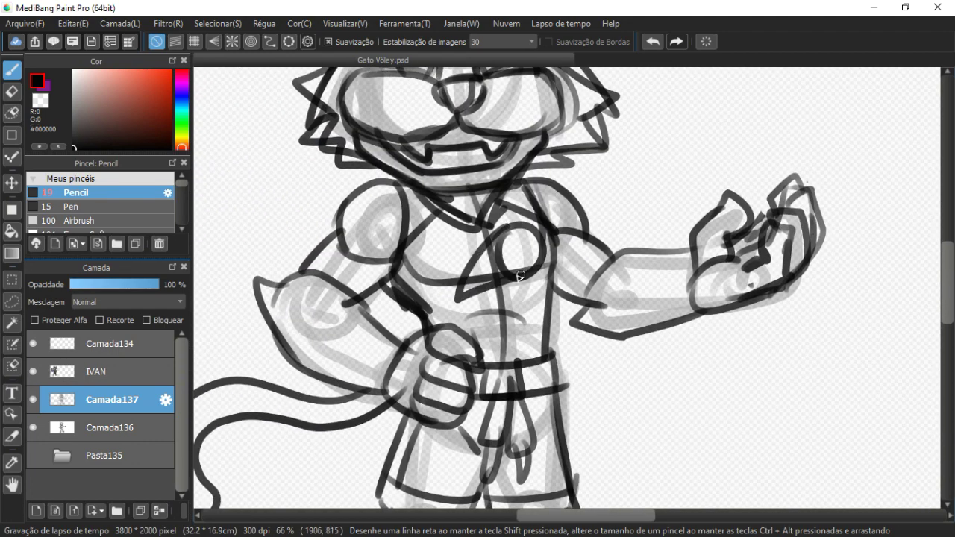
mouse_move(492, 291)
left_mouse_down()
mouse_move(469, 261)
mouse_move(473, 243)
left_mouse_up()
left_click_drag(458, 275, 540, 268)
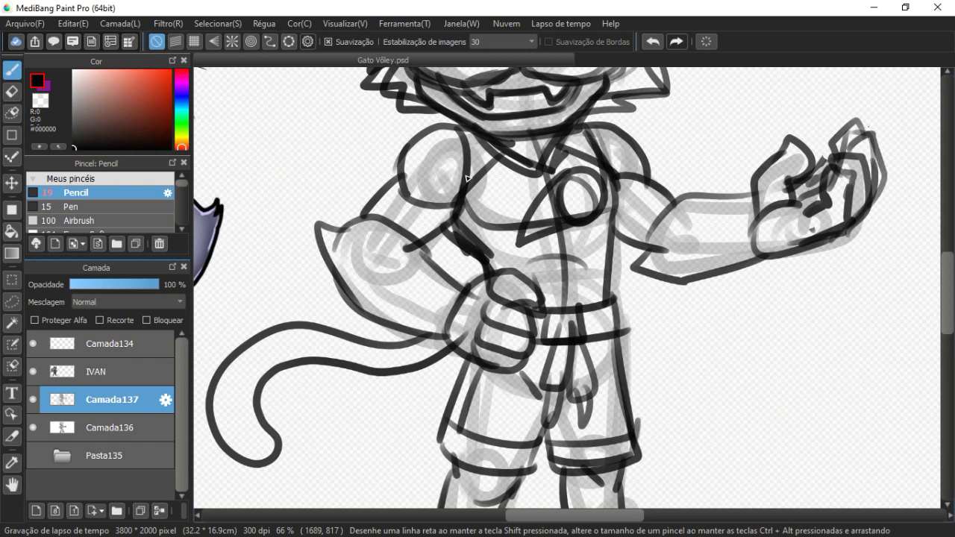
scroll(468, 179, "down", 3)
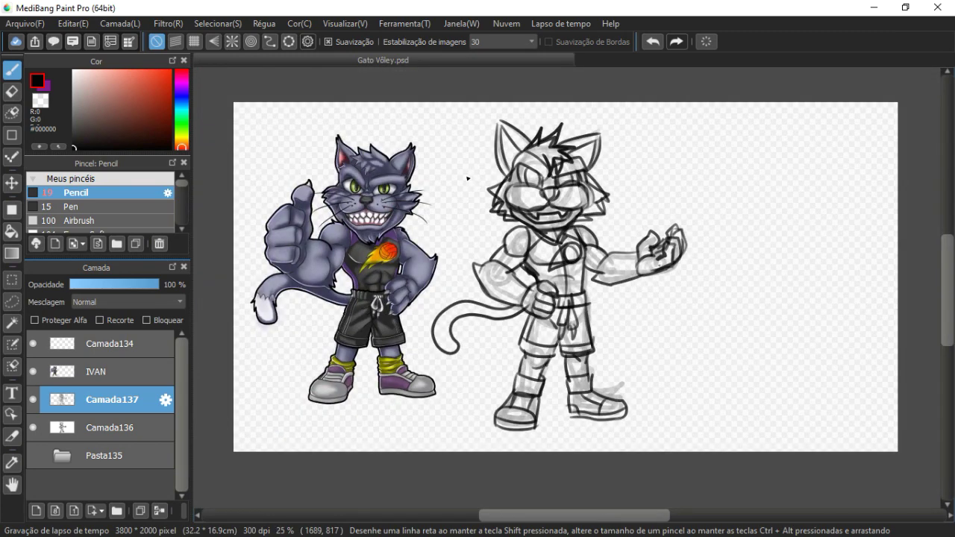
mouse_move(539, 278)
left_mouse_down()
mouse_move(518, 258)
mouse_move(429, 295)
left_mouse_up()
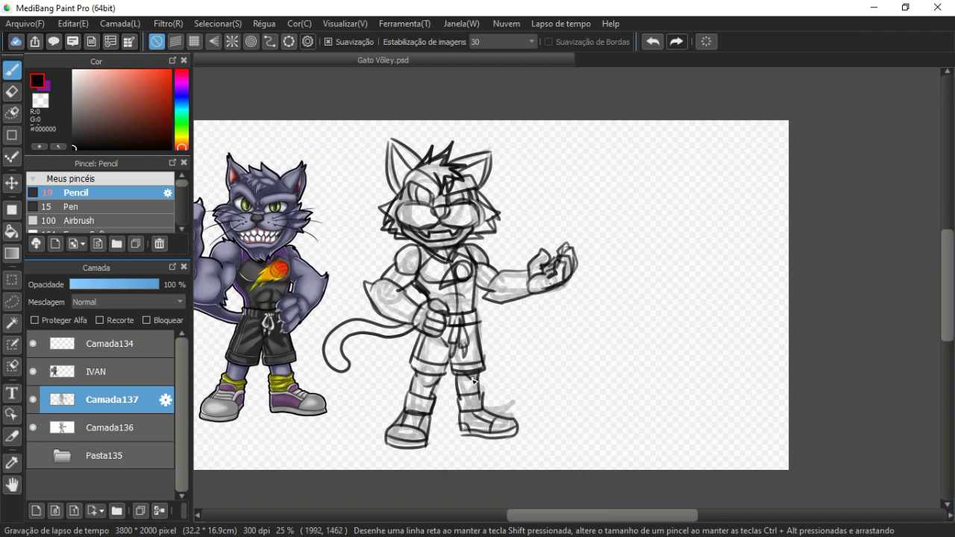
left_click_drag(514, 316, 610, 320)
scroll(513, 223, "down", 1)
scroll(513, 223, "up", 3)
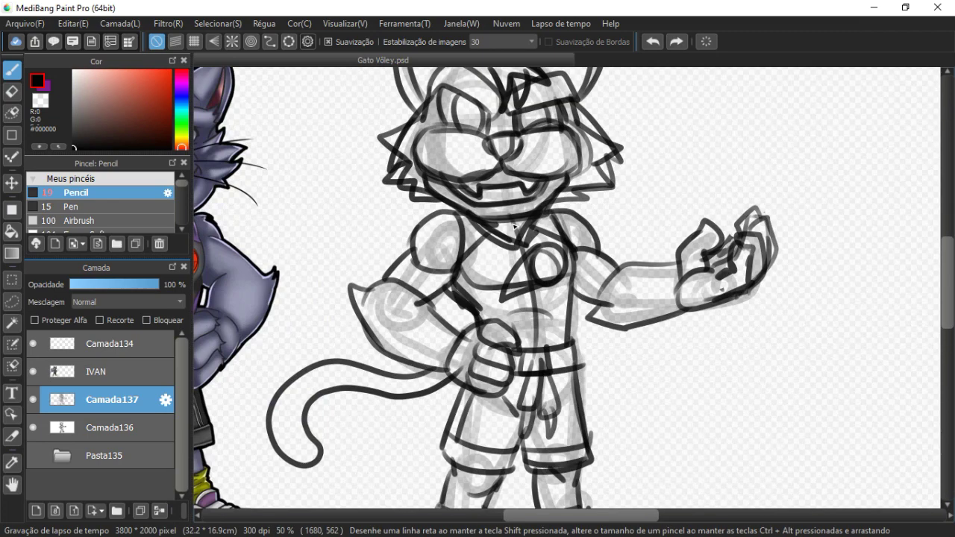
mouse_move(447, 257)
left_mouse_down()
mouse_move(508, 355)
mouse_move(478, 337)
mouse_move(502, 282)
mouse_move(525, 171)
left_mouse_up()
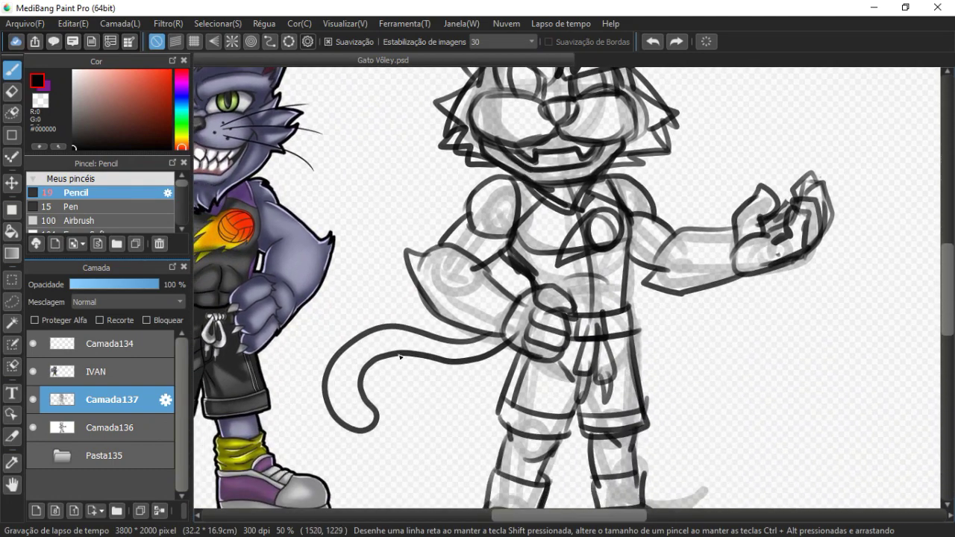
- Hide the rough construction layer, fade the line sketch layer to 22% opacity and add a new layer above it
left_click(33, 427)
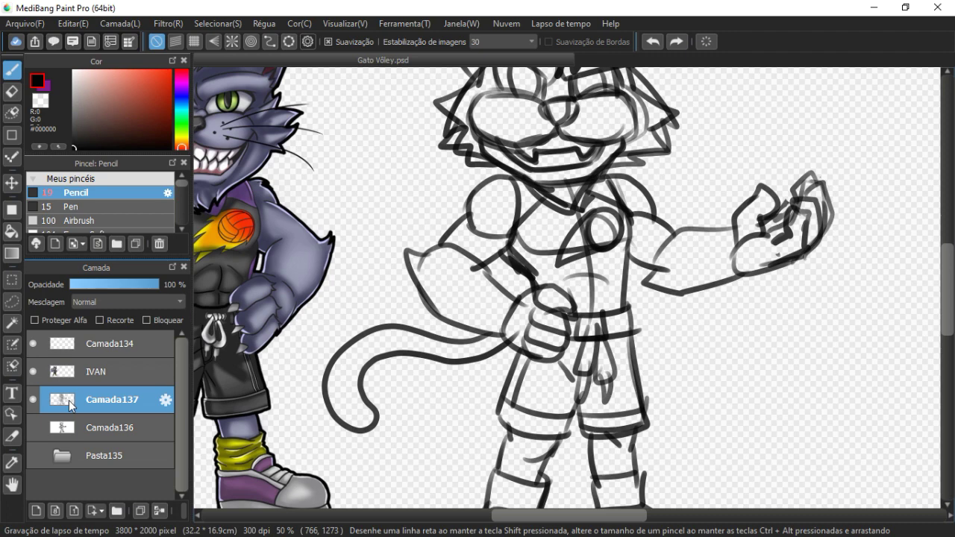
left_click(88, 287)
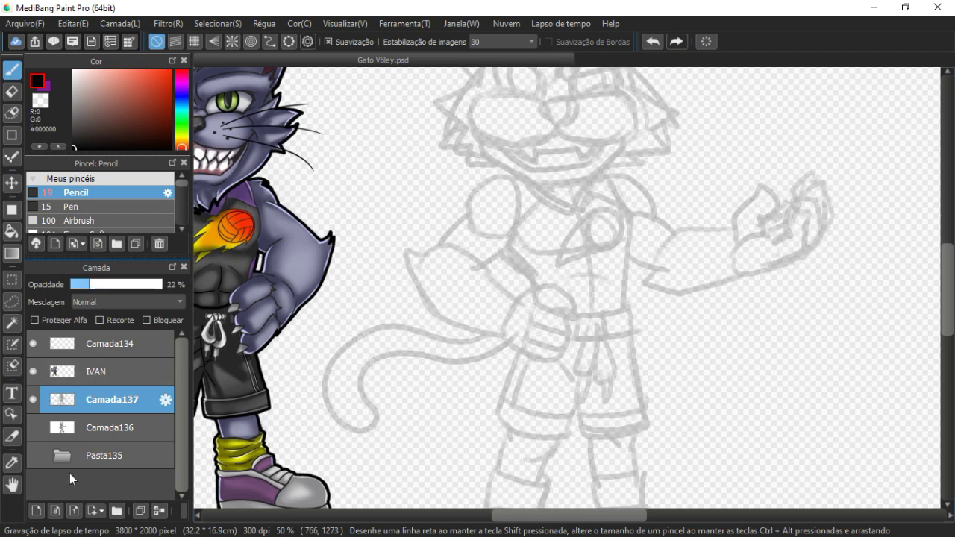
left_click(35, 511)
scroll(624, 239, "down", 1)
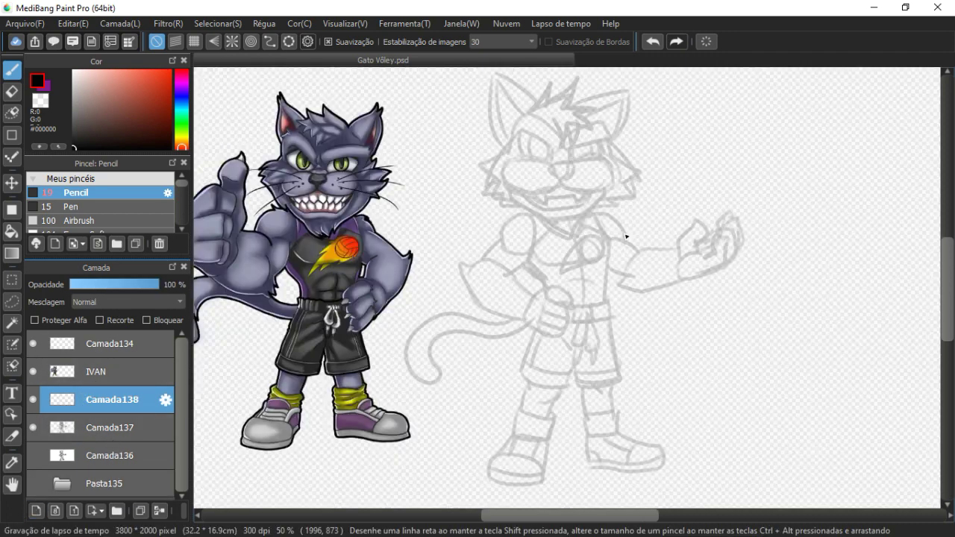
- Draw the cat's angular nose outline and the line over the left side of the muzzle
scroll(626, 237, "up", 4)
left_click_drag(499, 260, 395, 384)
left_click_drag(470, 228, 448, 416)
left_click_drag(452, 209, 464, 369)
mouse_move(383, 218)
left_mouse_down()
mouse_move(362, 246)
mouse_move(400, 288)
mouse_move(426, 292)
mouse_move(462, 261)
mouse_move(448, 213)
mouse_move(477, 255)
mouse_move(620, 255)
left_mouse_up()
mouse_move(582, 218)
left_mouse_down()
mouse_move(537, 210)
mouse_move(408, 219)
left_mouse_up()
left_click_drag(458, 234, 393, 197)
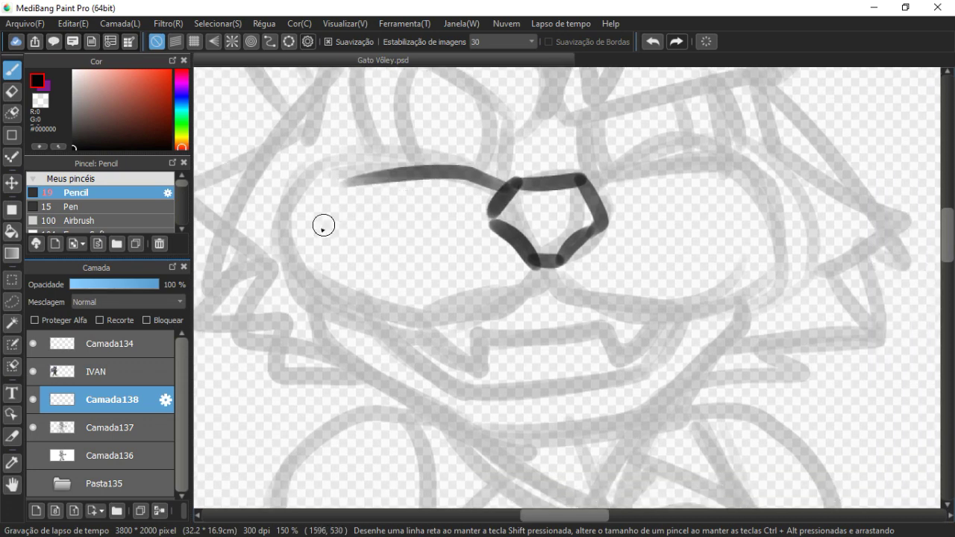
- Draw the grinning mouth with its lip curves, fangs and lower edge, plus the curve of the left cheek
mouse_move(547, 291)
left_mouse_down()
mouse_move(490, 311)
mouse_move(329, 289)
mouse_move(450, 375)
mouse_move(505, 386)
mouse_move(675, 367)
mouse_move(695, 317)
mouse_move(631, 313)
mouse_move(745, 296)
left_mouse_up()
mouse_move(403, 315)
left_mouse_down()
mouse_move(461, 362)
mouse_move(518, 335)
mouse_move(586, 331)
mouse_move(619, 352)
mouse_move(660, 314)
left_mouse_up()
left_click_drag(427, 197, 469, 271)
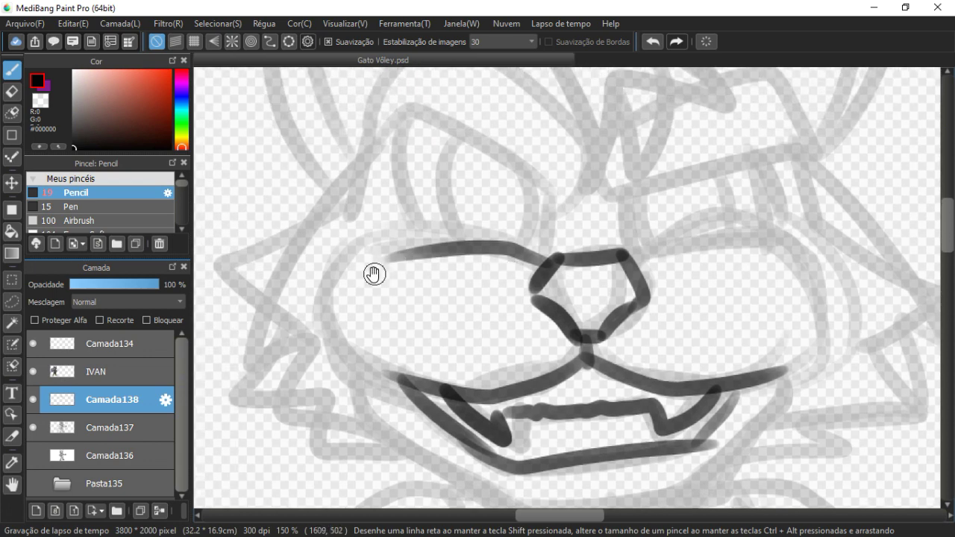
left_click_drag(374, 274, 519, 189)
left_click_drag(505, 245, 561, 293)
left_click_drag(556, 291, 453, 235)
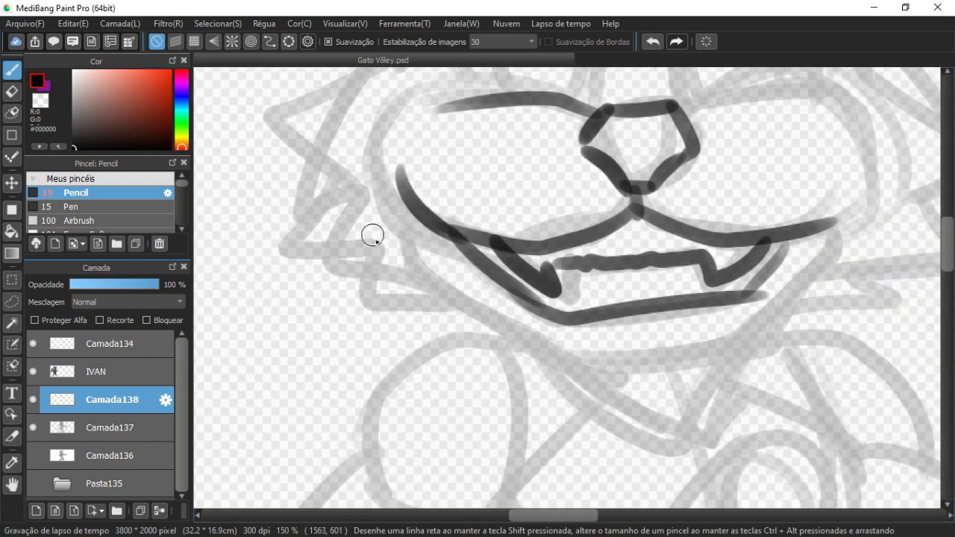
- Draw the jaw and chin lines, ending in a pointed, jagged fur tuft under the chin
left_click_drag(391, 244, 556, 378)
mouse_move(564, 355)
left_mouse_down()
mouse_move(414, 305)
mouse_move(563, 296)
mouse_move(586, 280)
left_mouse_up()
mouse_move(632, 233)
left_mouse_down()
mouse_move(586, 268)
mouse_move(593, 281)
mouse_move(528, 352)
left_mouse_up()
mouse_move(353, 353)
left_mouse_down()
mouse_move(454, 458)
mouse_move(518, 413)
mouse_move(552, 332)
left_mouse_up()
left_click_drag(555, 293, 566, 328)
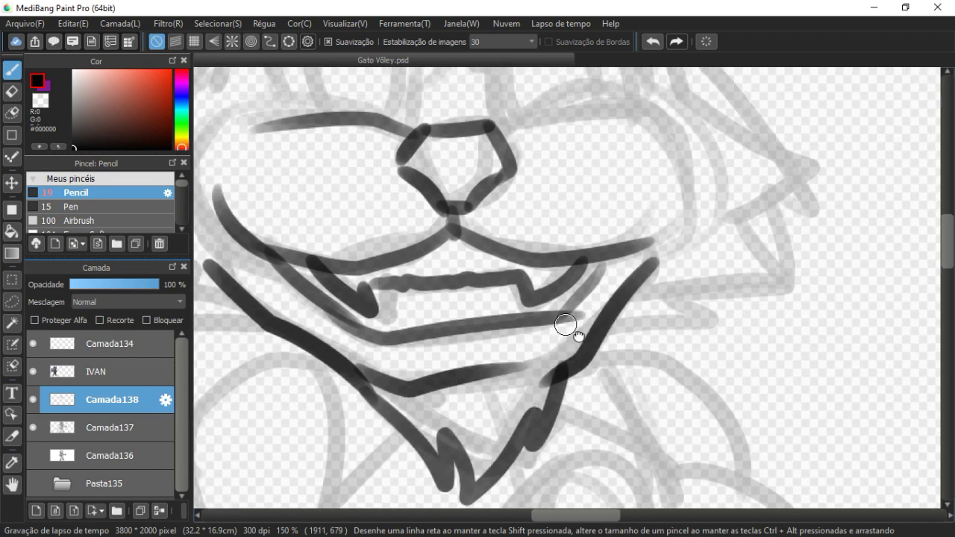
- Draw the left eye outline with its slanted lid and brow, and the lower and upper lines of the right eye
left_click_drag(583, 282, 539, 320)
mouse_move(588, 297)
left_mouse_down()
mouse_move(716, 311)
mouse_move(682, 379)
left_mouse_up()
left_click_drag(543, 240, 694, 236)
mouse_move(557, 245)
left_mouse_down()
mouse_move(586, 279)
mouse_move(607, 346)
left_mouse_up()
mouse_move(349, 236)
left_mouse_down()
mouse_move(435, 244)
mouse_move(523, 307)
mouse_move(549, 283)
left_mouse_up()
mouse_move(556, 246)
left_mouse_down()
mouse_move(448, 132)
mouse_move(354, 145)
mouse_move(317, 185)
mouse_move(330, 249)
mouse_move(390, 142)
mouse_move(381, 204)
mouse_move(271, 252)
mouse_move(324, 296)
mouse_move(303, 354)
mouse_move(343, 418)
mouse_move(460, 405)
mouse_move(375, 414)
left_mouse_up()
left_click_drag(347, 181, 364, 302)
left_click_drag(471, 256, 474, 297)
mouse_move(584, 247)
left_mouse_down()
mouse_move(397, 256)
mouse_move(556, 216)
left_mouse_up()
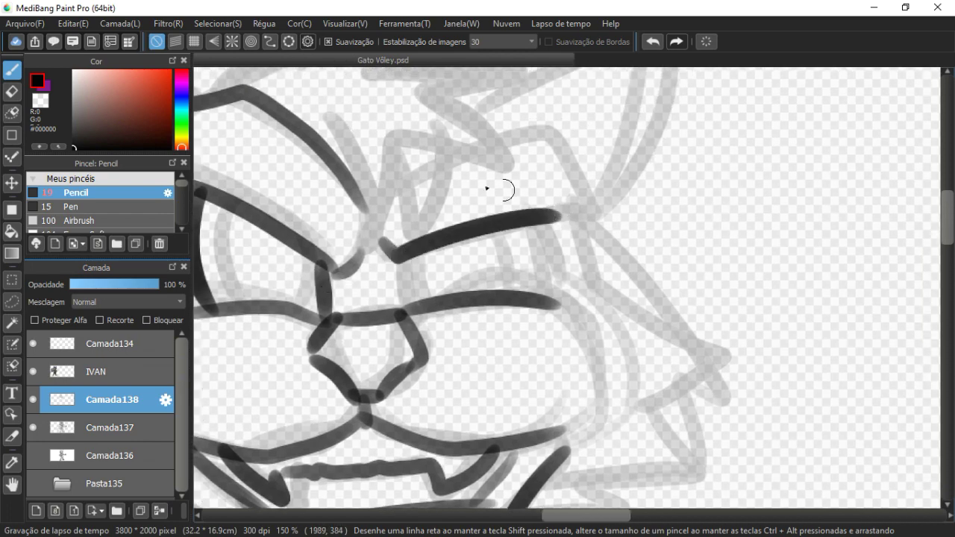
- Close the sides of the right eye and draw its brow with a jagged, furry outer end
mouse_move(485, 131)
left_mouse_down()
mouse_move(575, 160)
mouse_move(567, 220)
left_mouse_up()
left_click_drag(545, 216, 551, 306)
left_click_drag(400, 252, 404, 313)
mouse_move(495, 290)
left_mouse_down()
mouse_move(640, 271)
mouse_move(593, 340)
left_mouse_up()
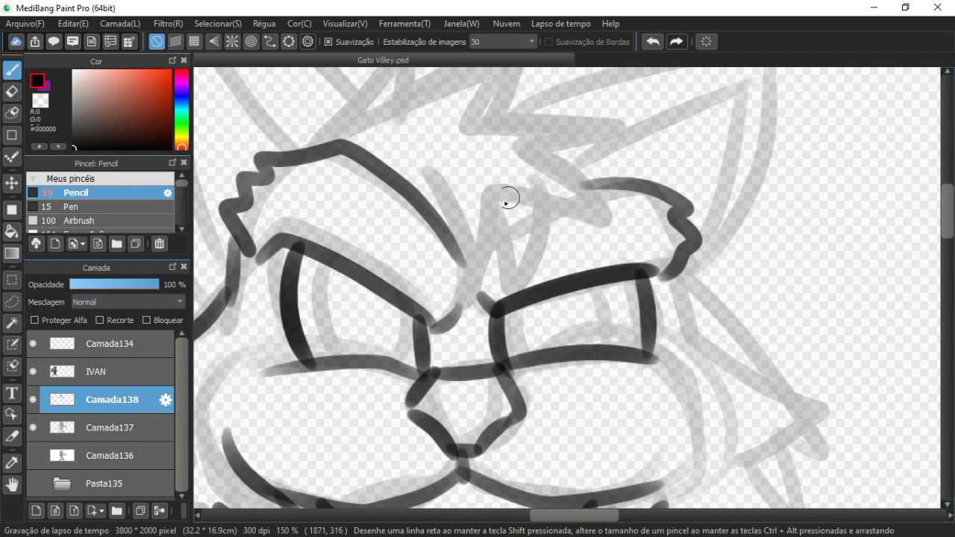
- Draw the spiky hair tufts falling over the forehead and rising on top of the head
left_click_drag(512, 196, 511, 233)
mouse_move(433, 211)
left_mouse_down()
mouse_move(497, 267)
mouse_move(558, 249)
mouse_move(554, 228)
left_mouse_up()
mouse_move(551, 237)
left_mouse_down()
mouse_move(629, 264)
mouse_move(556, 200)
left_mouse_up()
mouse_move(547, 199)
left_mouse_down()
mouse_move(579, 282)
mouse_move(575, 294)
left_mouse_up()
mouse_move(348, 259)
left_mouse_down()
mouse_move(444, 144)
mouse_move(494, 166)
mouse_move(538, 226)
mouse_move(656, 220)
mouse_move(588, 286)
mouse_move(610, 297)
left_mouse_up()
- Draw the right ear with its inner lines and the pointed fur on the left cheek
left_click_drag(567, 295, 416, 283)
mouse_move(390, 217)
left_mouse_down()
mouse_move(416, 200)
mouse_move(647, 170)
mouse_move(664, 150)
mouse_move(648, 205)
mouse_move(545, 409)
left_mouse_up()
mouse_move(453, 284)
left_mouse_down()
mouse_move(631, 199)
mouse_move(576, 339)
mouse_move(549, 373)
left_mouse_up()
mouse_move(494, 326)
left_mouse_down()
mouse_move(665, 221)
mouse_move(701, 237)
mouse_move(742, 185)
left_mouse_up()
left_click_drag(605, 188, 634, 249)
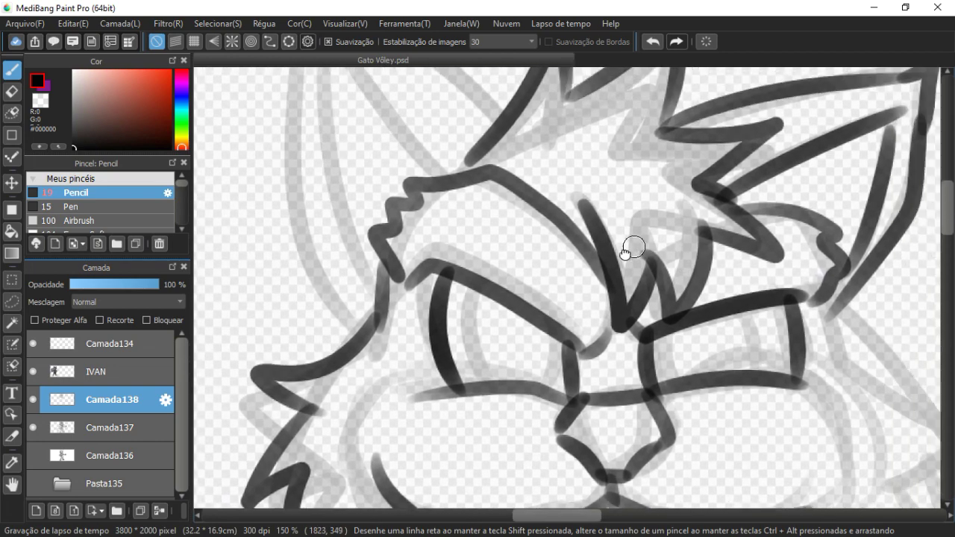
- Draw the left ear's outline down to the temple and add its two inner lines
left_click_drag(497, 100, 584, 207)
left_click_drag(402, 95, 601, 241)
mouse_move(386, 85)
left_mouse_down()
mouse_move(367, 179)
mouse_move(441, 395)
left_mouse_up()
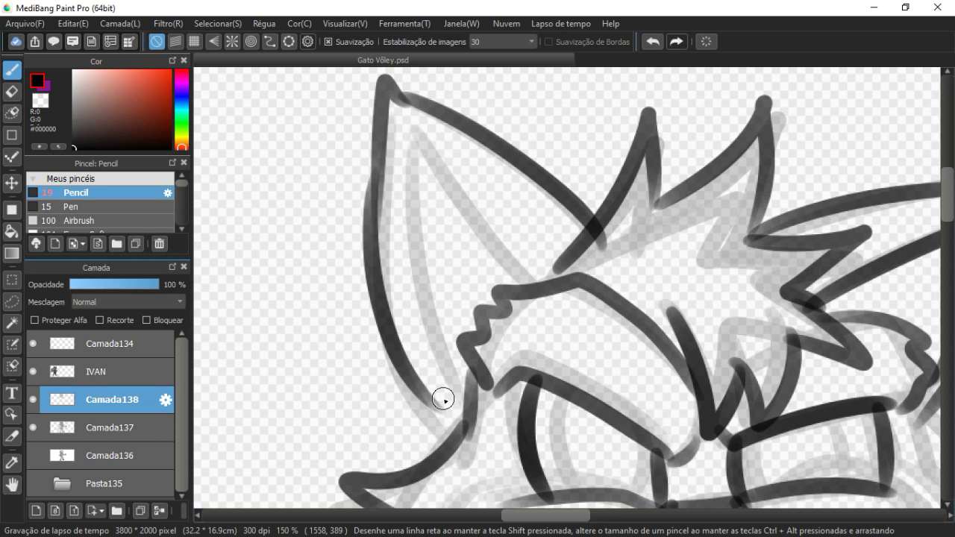
left_click_drag(411, 383, 459, 432)
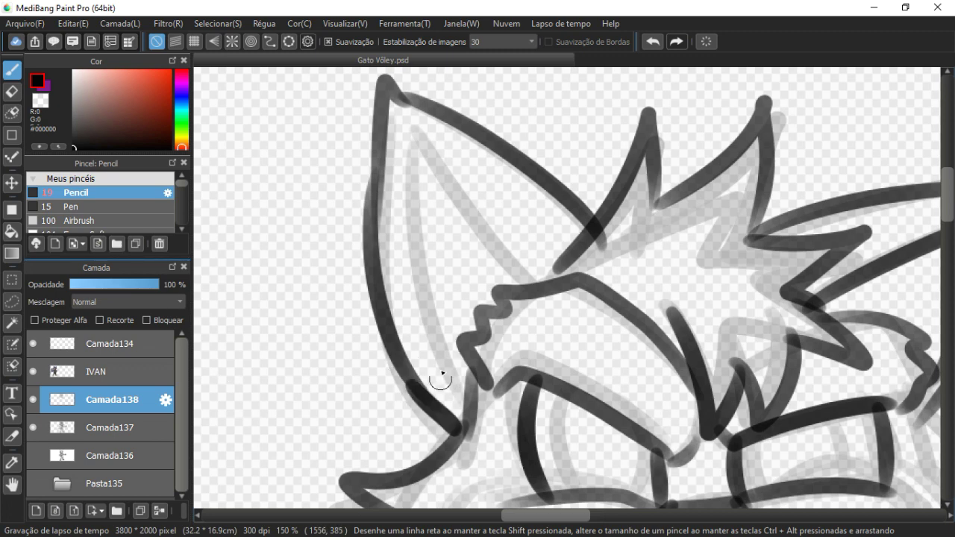
left_click_drag(404, 135, 531, 277)
left_click_drag(399, 167, 446, 389)
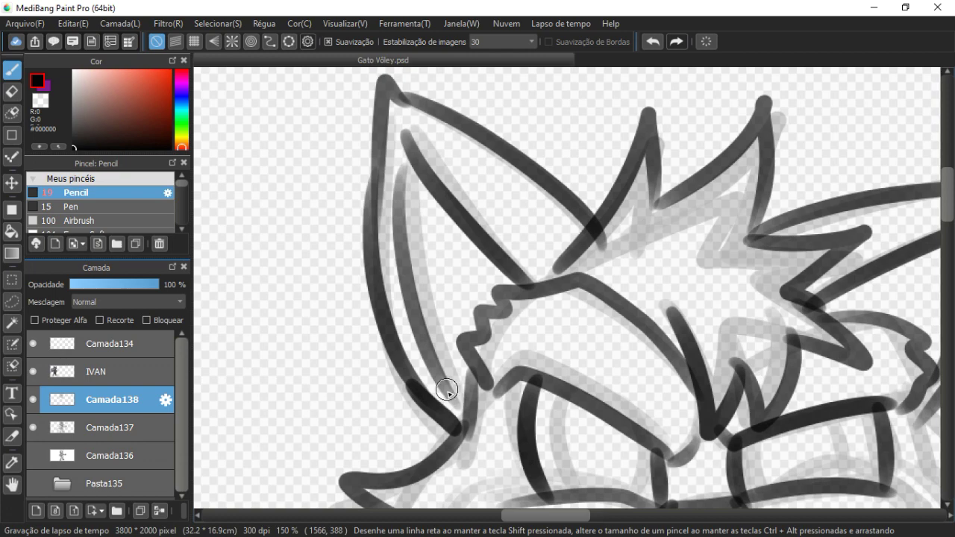
left_click_drag(413, 311, 263, 217)
scroll(263, 216, "down", 3)
scroll(263, 216, "up", 3)
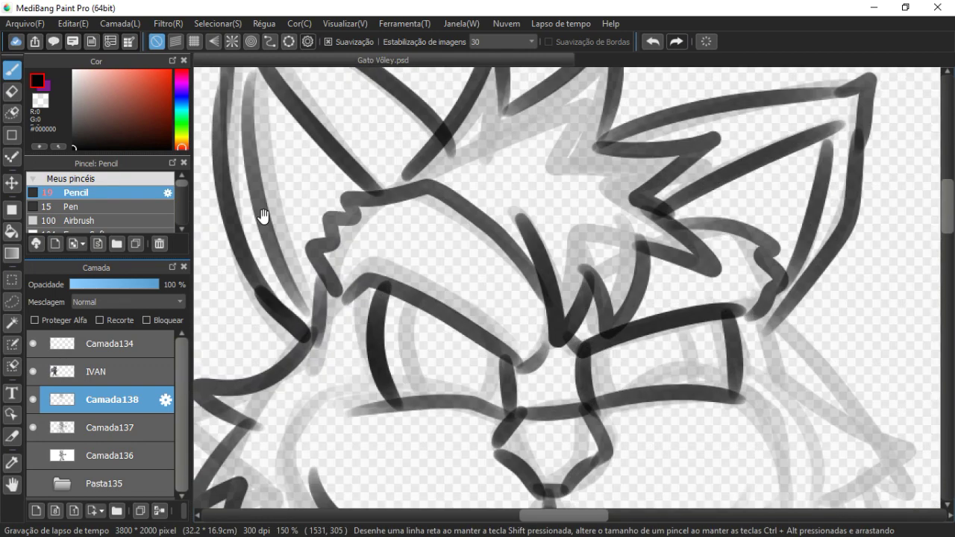
- Draw the jagged fur spikes along the right side of the face and complete the cheek fur down to the jaw
left_click_drag(604, 335, 335, 166)
mouse_move(491, 132)
left_mouse_down()
mouse_move(511, 208)
mouse_move(575, 297)
mouse_move(565, 302)
left_mouse_up()
scroll(568, 304, "down", 3)
mouse_move(575, 226)
left_mouse_down()
mouse_move(488, 316)
mouse_move(442, 344)
left_mouse_up()
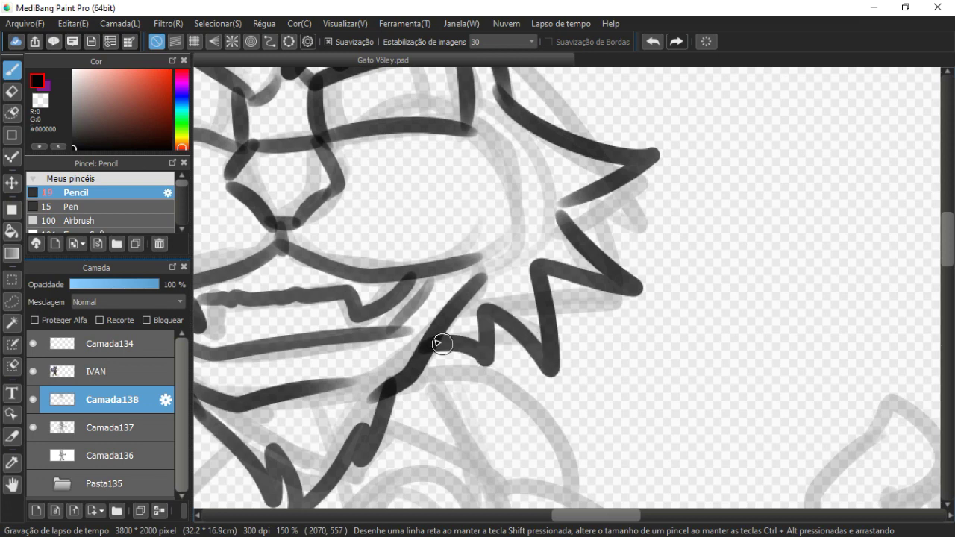
left_click_drag(419, 309, 625, 333)
- Draw the right muzzle curve and place four whisker dots on each side of the nose
left_click_drag(718, 197, 695, 279)
left_click_drag(386, 218, 480, 253)
left_click(435, 234)
left_click(437, 307)
left_click(505, 281)
left_click(645, 289)
left_click(686, 222)
left_click(756, 261)
left_click(706, 300)
left_click(476, 246)
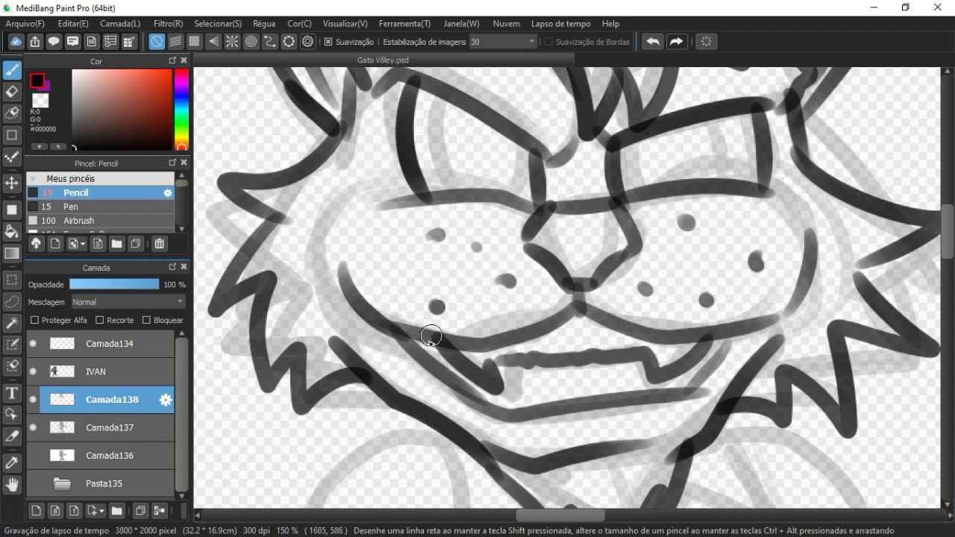
- Draw three long whiskers extending outward from each side of the muzzle
scroll(431, 336, "down", 5)
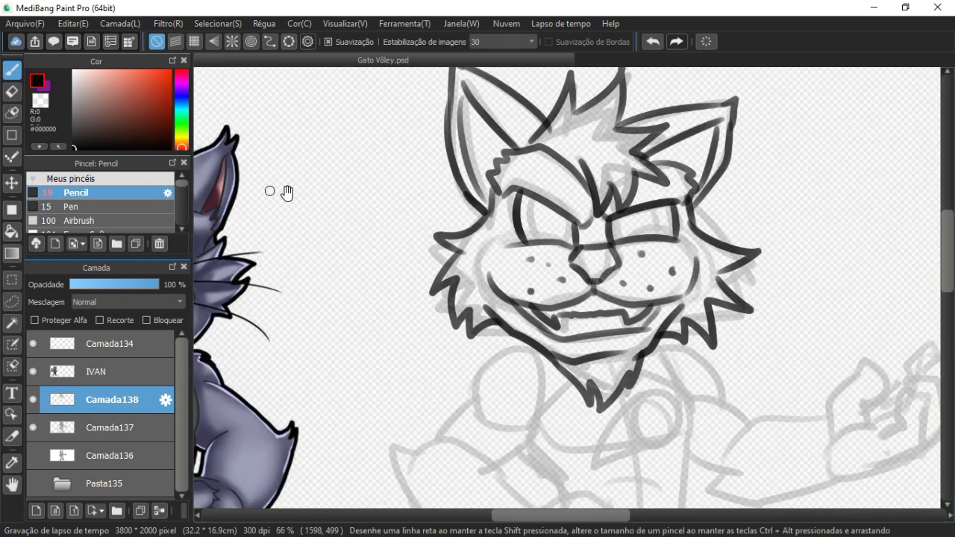
left_click_drag(539, 248, 501, 225)
left_click_drag(352, 253, 507, 254)
left_click_drag(343, 309, 509, 251)
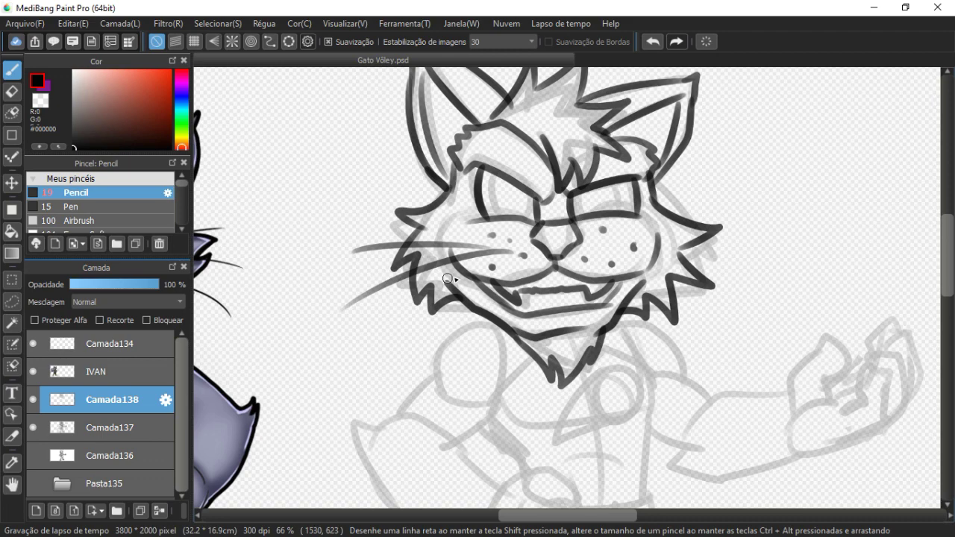
left_click_drag(376, 320, 515, 260)
mouse_move(573, 253)
left_mouse_down()
mouse_move(480, 268)
mouse_move(632, 226)
left_mouse_up()
mouse_move(522, 263)
left_mouse_down()
mouse_move(649, 259)
mouse_move(638, 295)
left_mouse_up()
mouse_move(489, 275)
left_mouse_down()
mouse_move(480, 284)
mouse_move(487, 326)
left_mouse_up()
scroll(430, 252, "down", 1)
scroll(433, 252, "up", 3)
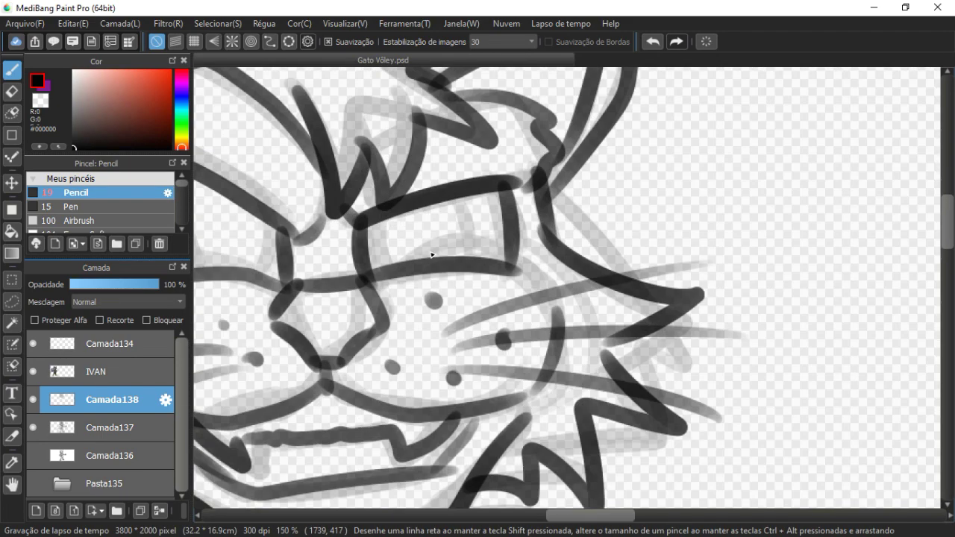
- Draw the curved side lines of the iris and the inner corner line in the left eye
left_click_drag(332, 272, 498, 274)
left_click_drag(446, 237, 439, 283)
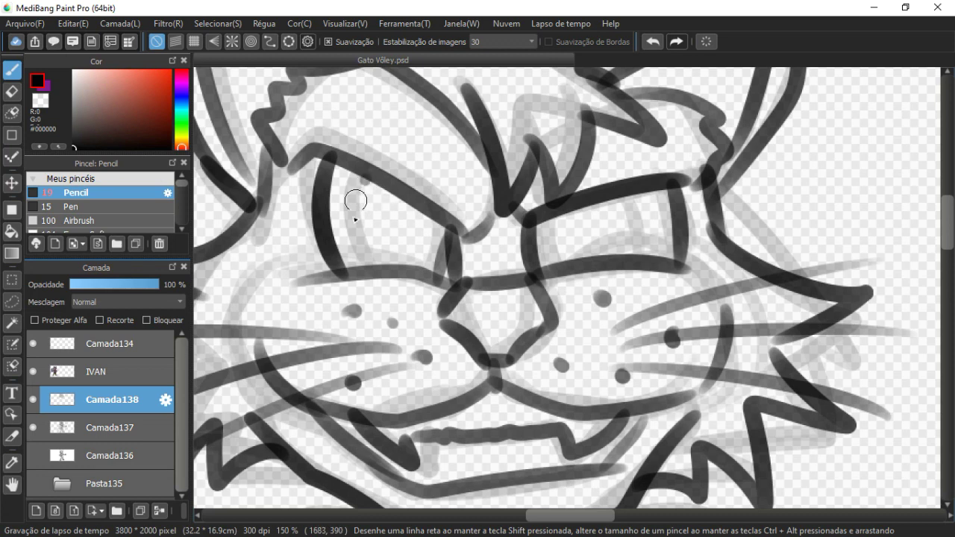
left_click_drag(363, 181, 366, 275)
left_click_drag(422, 197, 428, 270)
left_click_drag(393, 192, 390, 269)
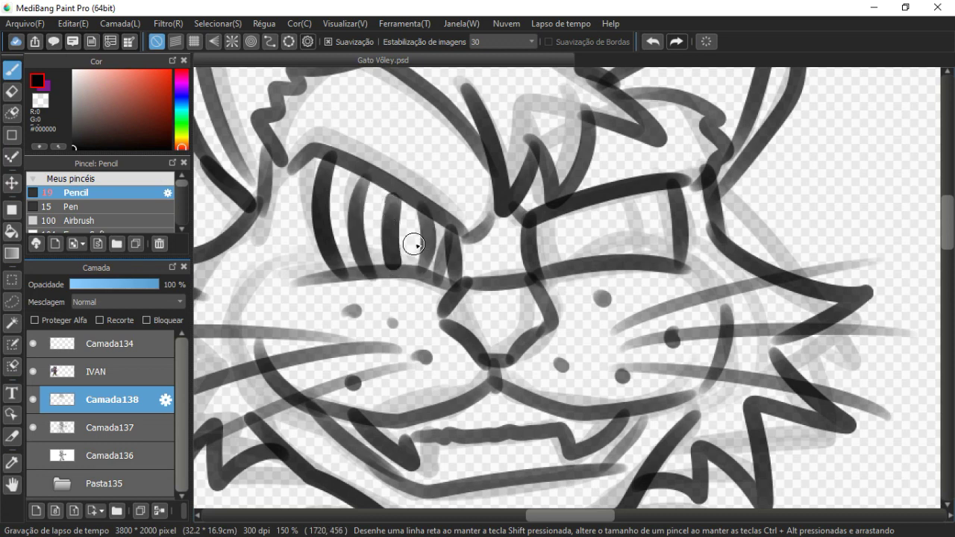
key("ctrl+z")
mouse_move(392, 196)
left_mouse_down()
mouse_move(392, 276)
mouse_move(391, 263)
mouse_move(359, 239)
left_mouse_up()
left_click_drag(478, 198, 479, 274)
left_click_drag(563, 188, 561, 258)
mouse_move(512, 193)
left_mouse_down()
mouse_move(513, 267)
mouse_move(521, 252)
left_mouse_up()
left_click_drag(522, 216, 522, 242)
left_click_drag(523, 228, 639, 217)
key("ctrl+minus")
scroll(592, 151, "down", 4)
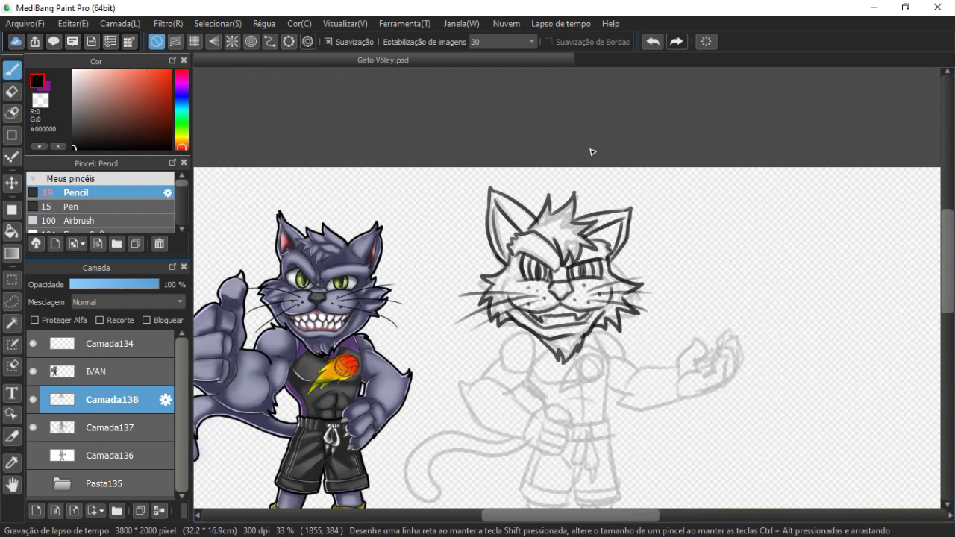
scroll(591, 152, "up", 5)
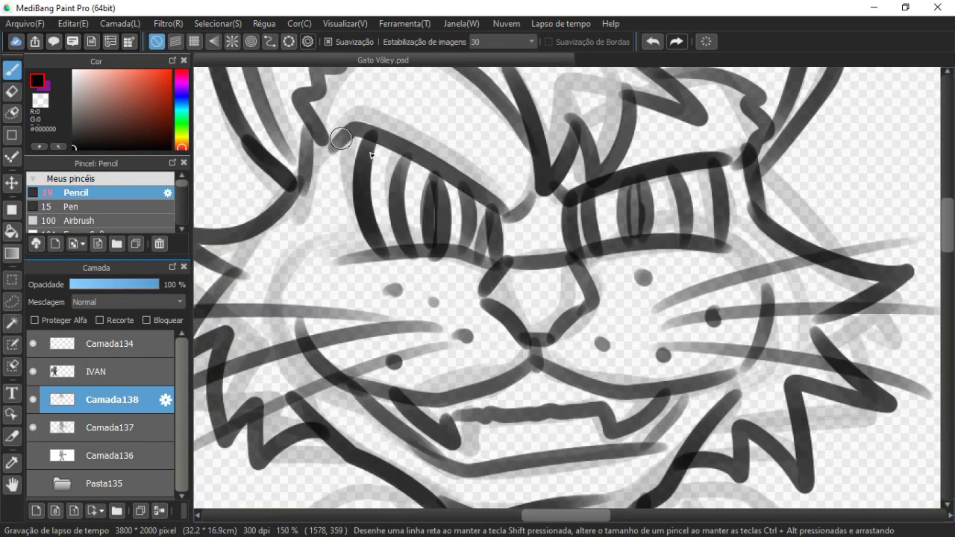
key("ctrl+z")
key("ctrl+z")
key("ctrl+z")
key("ctrl+z")
key("ctrl+z")
key("ctrl+z")
key("ctrl+z")
key("ctrl+z")
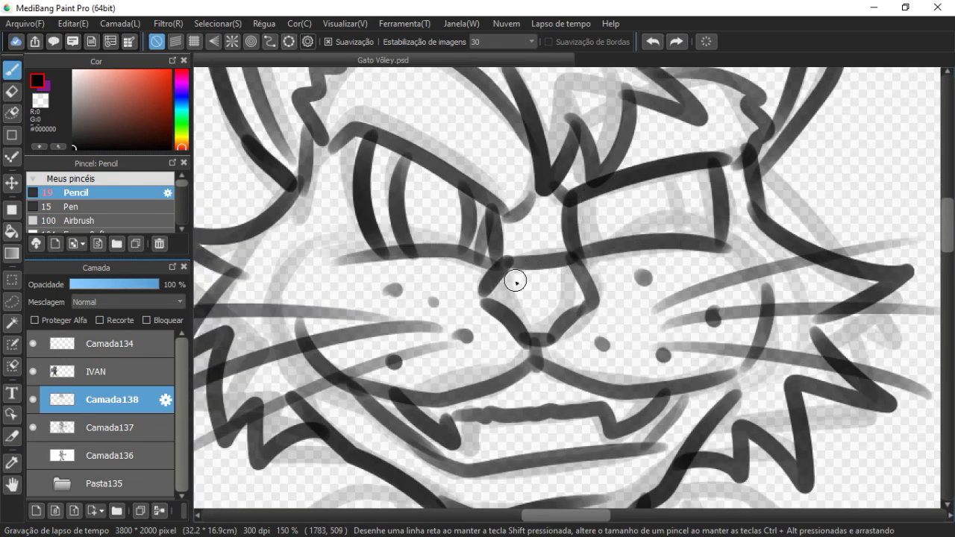
- Draw rounded irises with narrow vertical slit pupils in both eyes
mouse_move(414, 176)
left_mouse_down()
mouse_move(432, 245)
mouse_move(471, 222)
mouse_move(474, 179)
left_mouse_up()
mouse_move(585, 197)
left_mouse_down()
mouse_move(618, 243)
mouse_move(661, 172)
mouse_move(614, 214)
left_mouse_up()
mouse_move(426, 184)
left_mouse_down()
mouse_move(435, 229)
mouse_move(434, 206)
left_mouse_up()
mouse_move(619, 194)
left_mouse_down()
mouse_move(628, 216)
mouse_move(639, 174)
mouse_move(626, 203)
left_mouse_up()
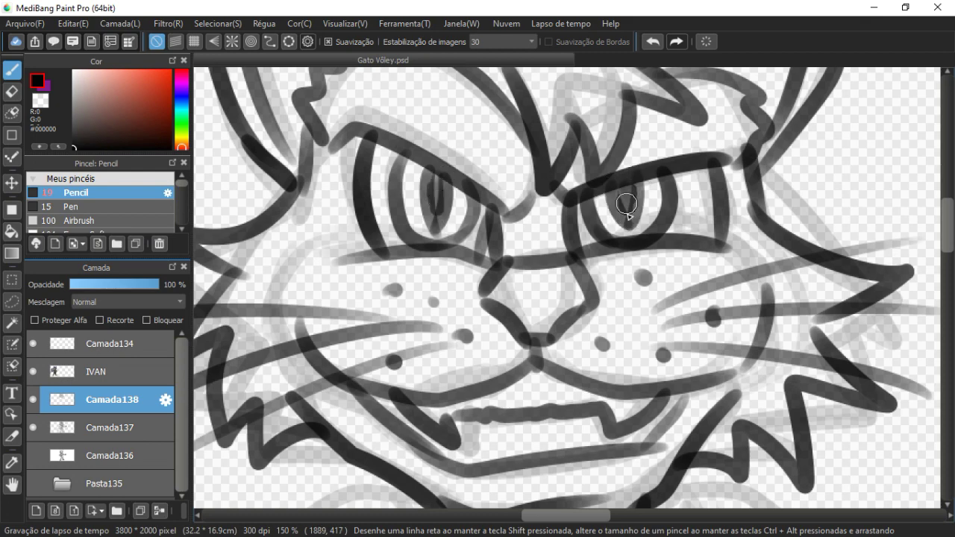
scroll(627, 203, "down", 8)
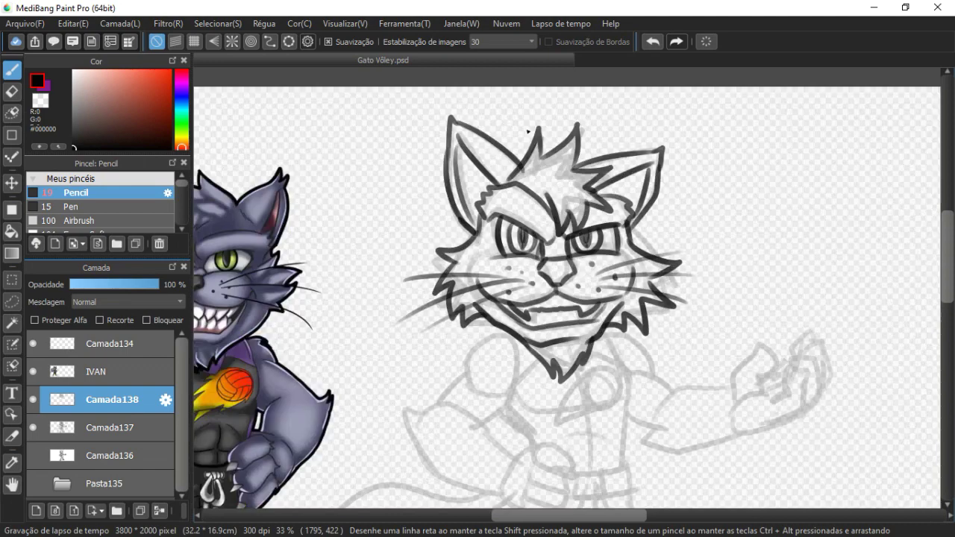
- Draw the bent left arm with its shoulder, elbow tuft and forearm, plus the right shoulder with its fur
scroll(528, 131, "up", 2)
mouse_move(538, 192)
left_mouse_down()
mouse_move(488, 203)
mouse_move(476, 266)
mouse_move(505, 204)
mouse_move(463, 240)
mouse_move(441, 279)
left_mouse_up()
left_click_drag(451, 297, 400, 235)
mouse_move(389, 211)
left_mouse_down()
mouse_move(387, 219)
mouse_move(521, 301)
left_mouse_up()
mouse_move(435, 177)
left_mouse_down()
mouse_move(483, 199)
mouse_move(539, 248)
left_mouse_up()
left_click_drag(506, 234, 478, 317)
mouse_move(457, 283)
left_mouse_down()
mouse_move(502, 236)
mouse_move(449, 276)
left_mouse_up()
left_click_drag(429, 193, 451, 283)
mouse_move(591, 225)
left_mouse_down()
mouse_move(529, 226)
mouse_move(524, 259)
left_mouse_up()
mouse_move(499, 206)
left_mouse_down()
mouse_move(554, 228)
mouse_move(560, 261)
mouse_move(547, 217)
mouse_move(571, 242)
left_mouse_up()
left_click_drag(547, 316, 640, 300)
left_click_drag(600, 310, 654, 296)
key("ctrl+z")
key("ctrl+z")
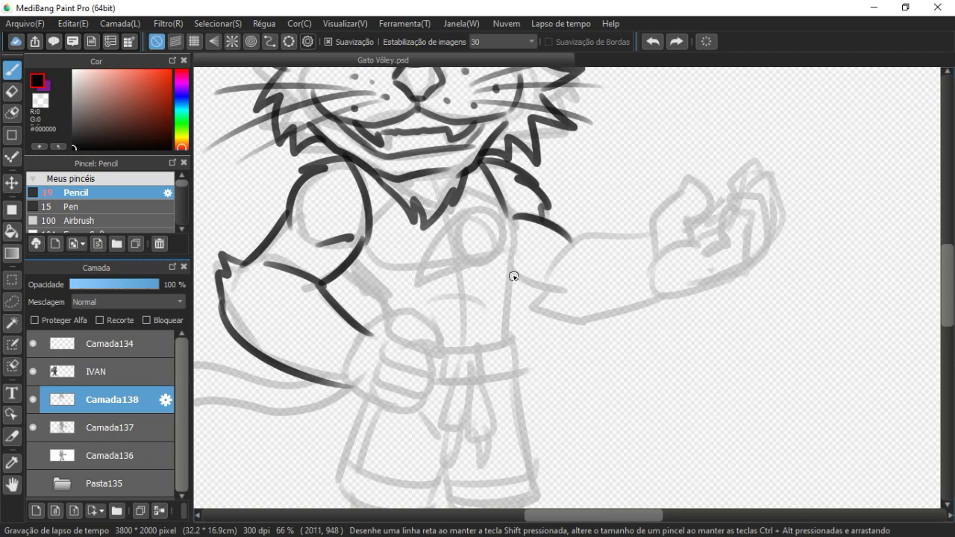
- Draw the extended right forearm with its furry elbow, plus the chest, abdomen and side lines of the torso
mouse_move(537, 298)
left_mouse_down()
mouse_move(548, 321)
mouse_move(667, 297)
left_mouse_up()
mouse_move(621, 236)
left_mouse_down()
mouse_move(563, 244)
mouse_move(543, 276)
mouse_move(600, 318)
mouse_move(559, 222)
mouse_move(569, 242)
left_mouse_up()
left_click_drag(446, 255, 562, 242)
left_click_drag(551, 176, 552, 336)
mouse_move(406, 261)
left_mouse_down()
mouse_move(438, 292)
mouse_move(425, 241)
mouse_move(514, 234)
mouse_move(455, 341)
mouse_move(324, 290)
left_mouse_up()
left_click_drag(462, 264, 396, 297)
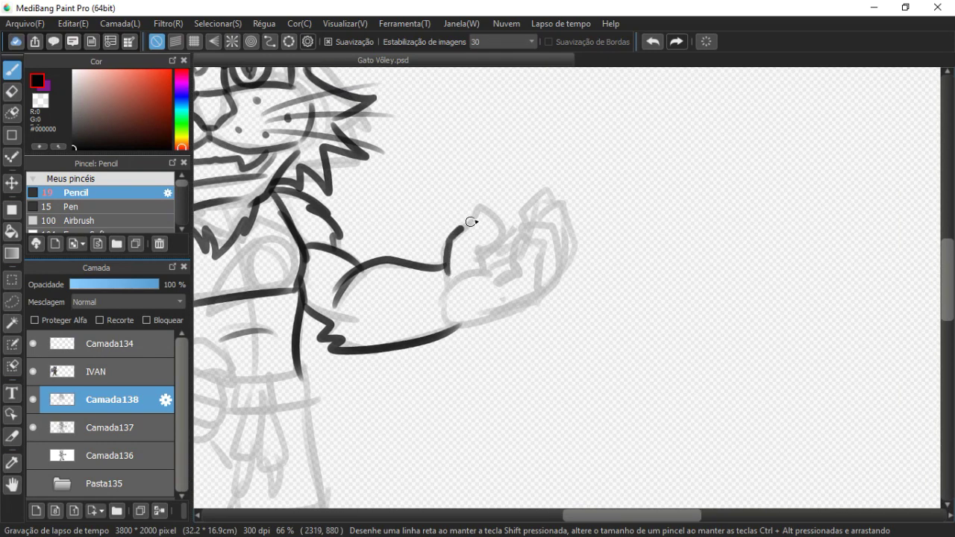
- Draw the open raised hand with its thumb, palm and overlapping curled fingers
left_click_drag(470, 221, 504, 235)
left_click_drag(448, 299, 514, 274)
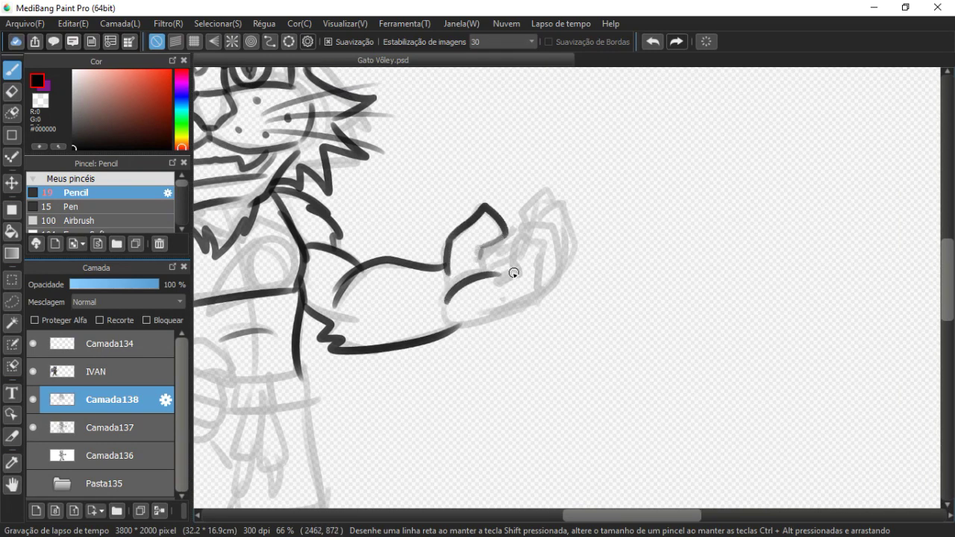
left_click_drag(532, 305, 462, 329)
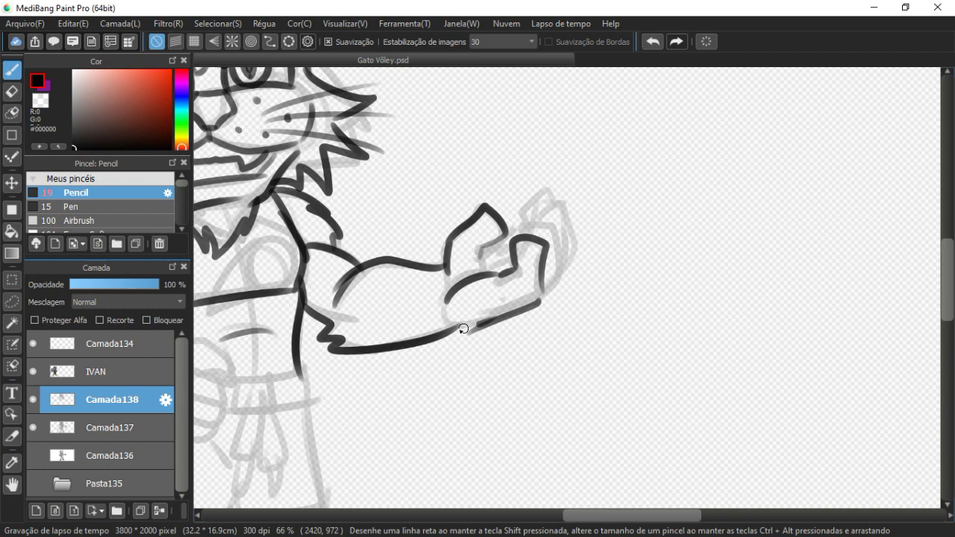
left_click_drag(539, 298, 569, 208)
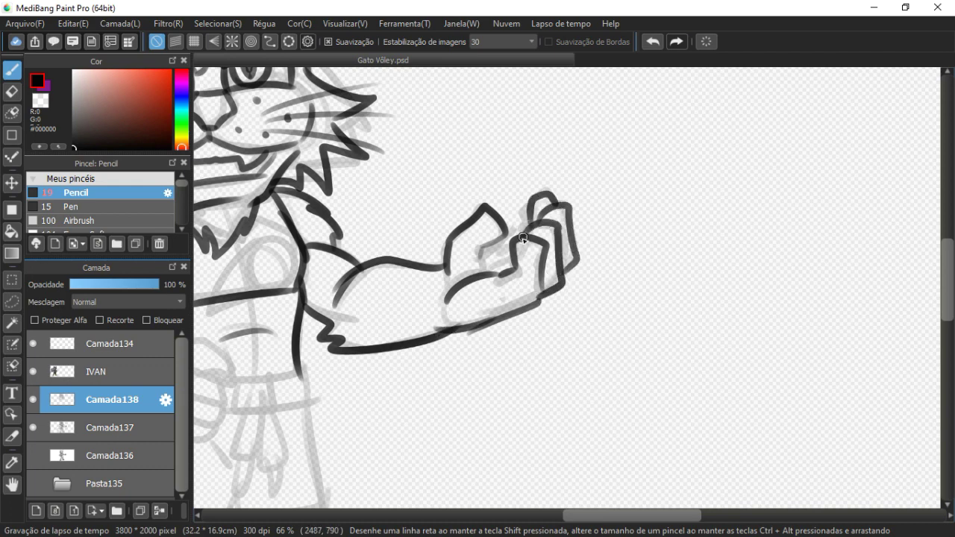
left_click_drag(500, 276, 631, 201)
- Draw the left fist resting on the hip with its thumb and folded fingers
left_click_drag(524, 225, 650, 234)
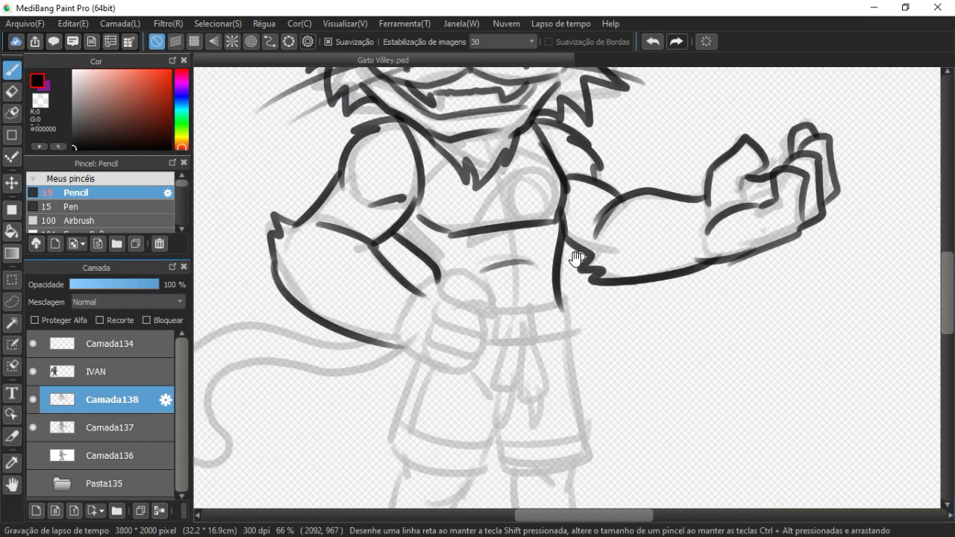
left_click_drag(556, 258, 537, 279)
left_click_drag(391, 318, 433, 293)
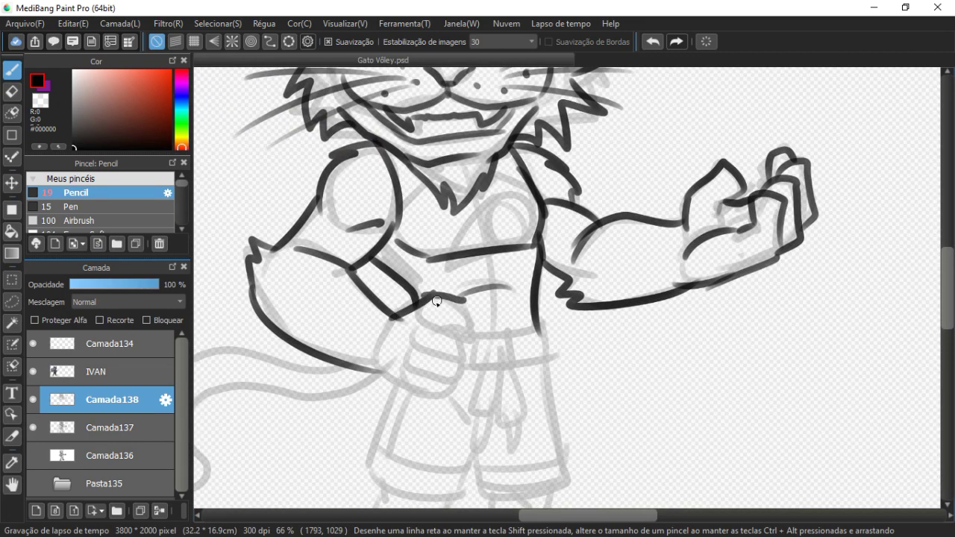
key("ctrl+z")
mouse_move(410, 308)
left_mouse_down()
mouse_move(423, 301)
mouse_move(453, 331)
mouse_move(456, 380)
mouse_move(406, 363)
mouse_move(410, 388)
left_mouse_up()
key("space")
left_click_drag(371, 342, 650, 362)
mouse_move(552, 312)
left_mouse_down()
mouse_move(714, 288)
mouse_move(533, 273)
mouse_move(481, 373)
mouse_move(467, 304)
left_mouse_up()
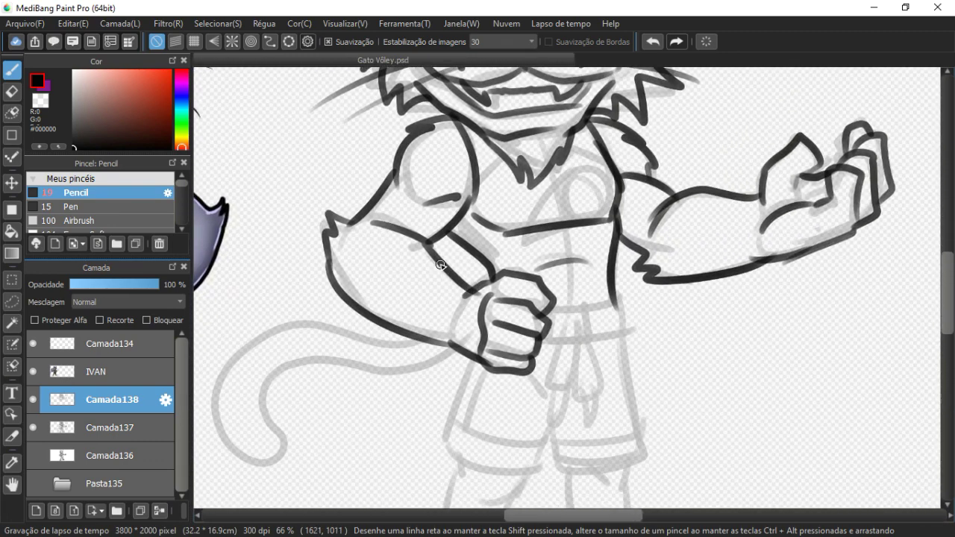
- Draw the band lines across the left forearm and wrist, and the shorts' waistband beside the fist
mouse_move(420, 266)
left_mouse_down()
mouse_move(539, 241)
mouse_move(465, 273)
mouse_move(467, 282)
mouse_move(482, 277)
mouse_move(381, 312)
mouse_move(340, 275)
left_mouse_up()
mouse_move(428, 308)
left_mouse_down()
mouse_move(477, 222)
mouse_move(475, 195)
mouse_move(539, 187)
mouse_move(522, 223)
left_mouse_up()
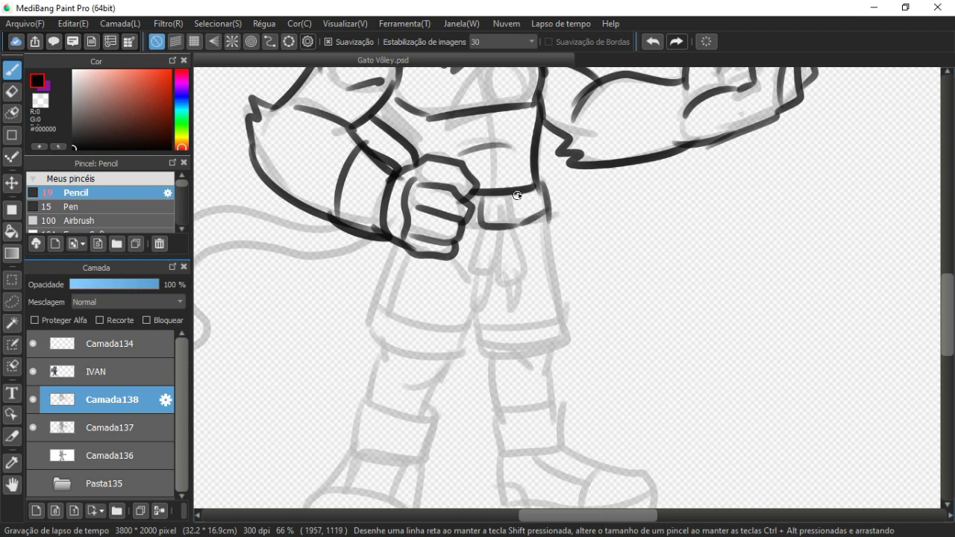
- Draw the looped drawstring with its hanging ends at the waistband, plus the outer edge and hem of the shorts' left leg
mouse_move(482, 234)
left_mouse_down()
mouse_move(507, 224)
mouse_move(491, 262)
left_mouse_up()
mouse_move(517, 219)
left_mouse_down()
mouse_move(494, 267)
mouse_move(503, 279)
mouse_move(509, 228)
mouse_move(523, 212)
left_mouse_up()
left_click_drag(446, 228, 424, 297)
left_click_drag(439, 333, 523, 344)
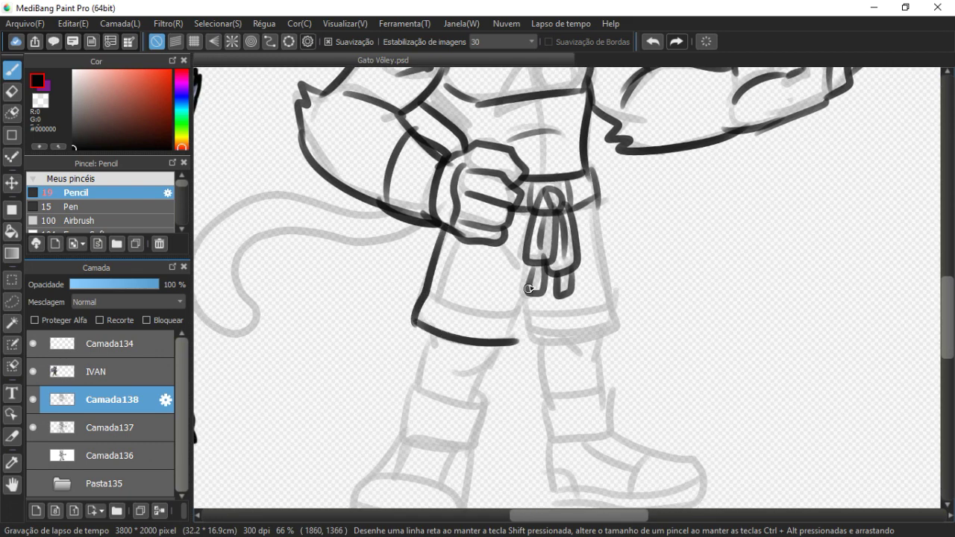
- Draw the shorts' inner leg edges, the right leg outline, the cuff bands above both hems and the side seam
left_click_drag(531, 276, 512, 345)
mouse_move(419, 294)
left_mouse_down()
mouse_move(513, 313)
mouse_move(475, 279)
mouse_move(464, 325)
mouse_move(556, 311)
left_mouse_up()
mouse_move(537, 200)
left_mouse_down()
mouse_move(558, 300)
mouse_move(531, 318)
left_mouse_up()
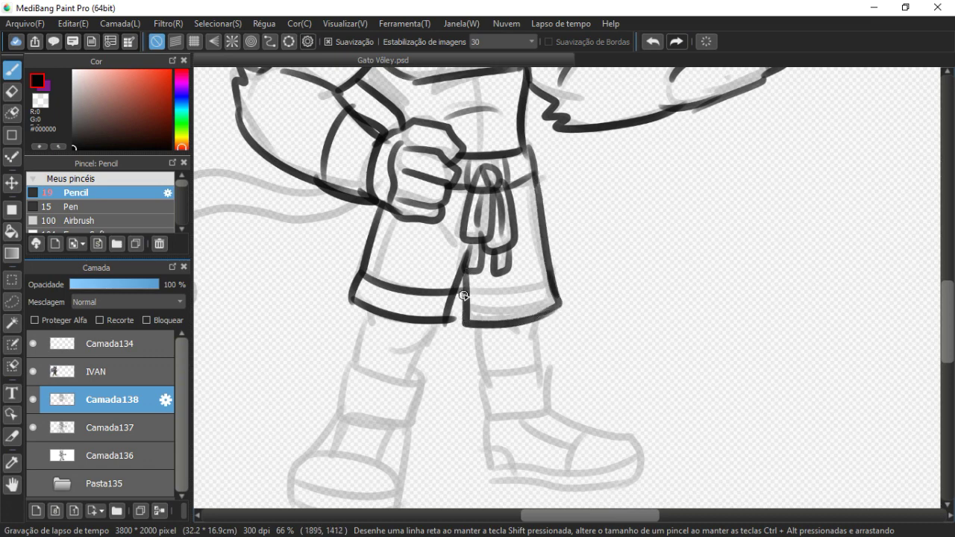
left_click_drag(464, 297, 539, 277)
left_click_drag(393, 215, 373, 289)
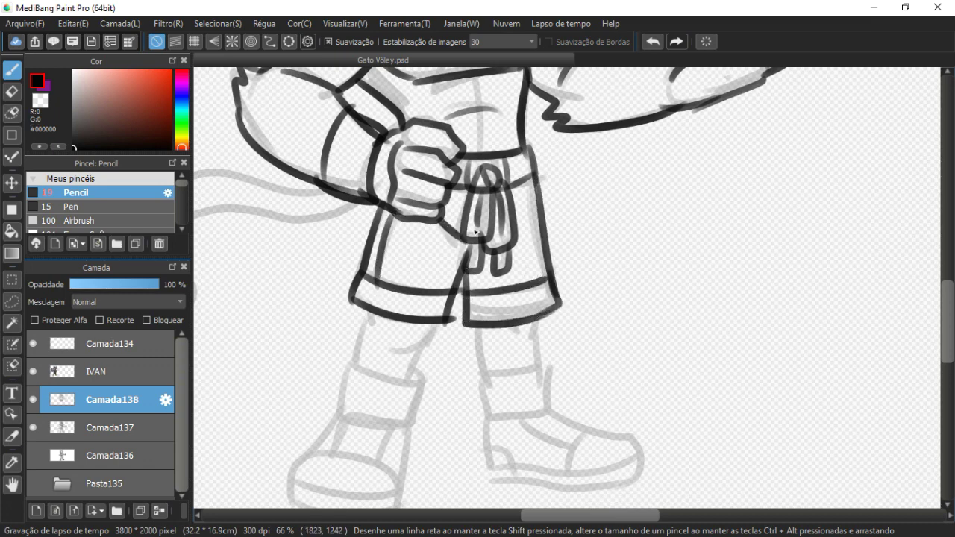
left_click_drag(475, 267, 511, 155)
- Draw both lower legs below the shorts, with a jagged fur mark at each knee
left_click_drag(394, 208, 383, 251)
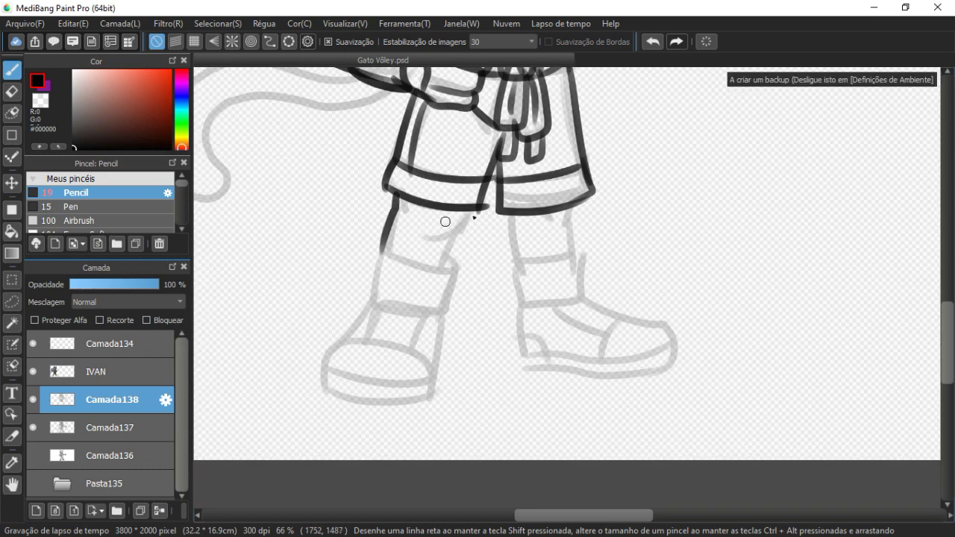
left_click_drag(469, 207, 445, 274)
left_click_drag(398, 223, 428, 235)
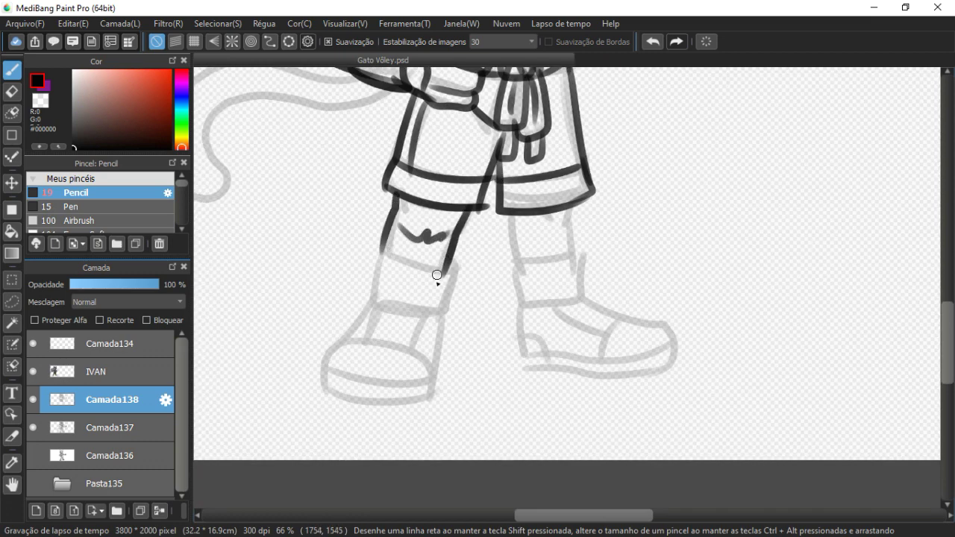
mouse_move(507, 240)
left_mouse_down()
mouse_move(511, 268)
mouse_move(573, 262)
left_mouse_up()
- Draw the slouched socks around both ankles, with crease lines across each one
mouse_move(504, 262)
left_mouse_down()
mouse_move(506, 316)
mouse_move(586, 301)
mouse_move(522, 290)
left_mouse_up()
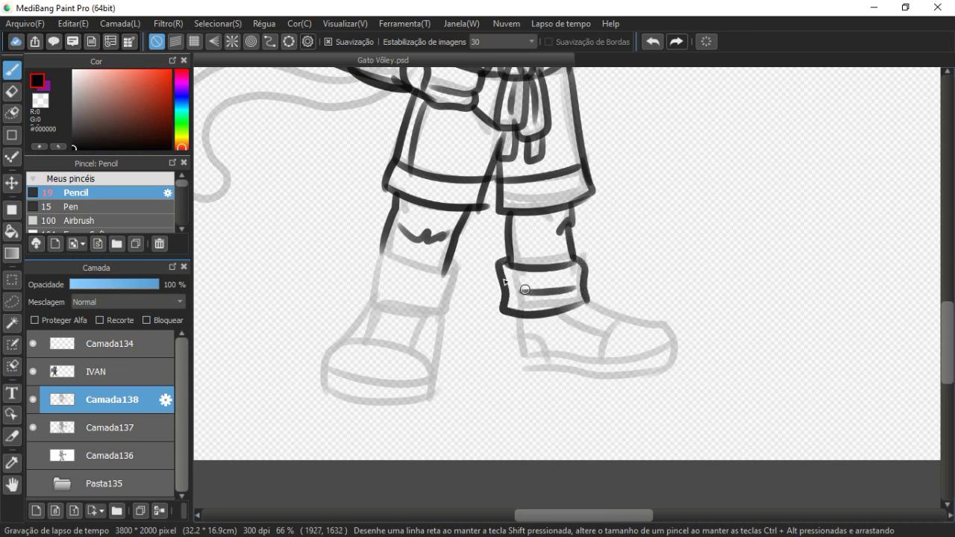
mouse_move(387, 247)
left_mouse_down()
mouse_move(450, 272)
mouse_move(357, 299)
mouse_move(447, 307)
left_mouse_up()
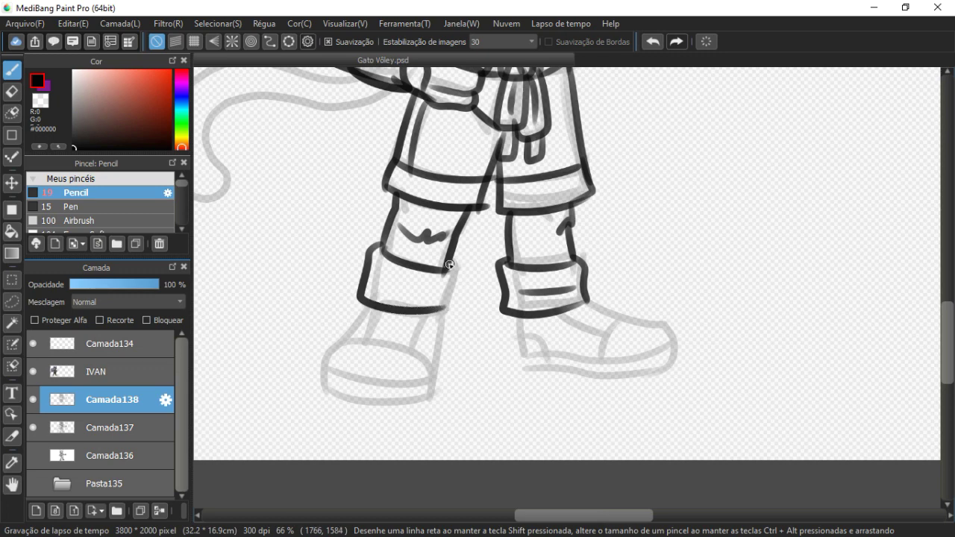
left_click_drag(377, 270, 413, 298)
- Draw the left shoe's outline below the sock, with its thick sole and wavy toe guard
scroll(414, 244, "down", 2)
scroll(414, 245, "left", 1)
mouse_move(389, 255)
left_mouse_down()
mouse_move(362, 316)
mouse_move(453, 337)
left_mouse_up()
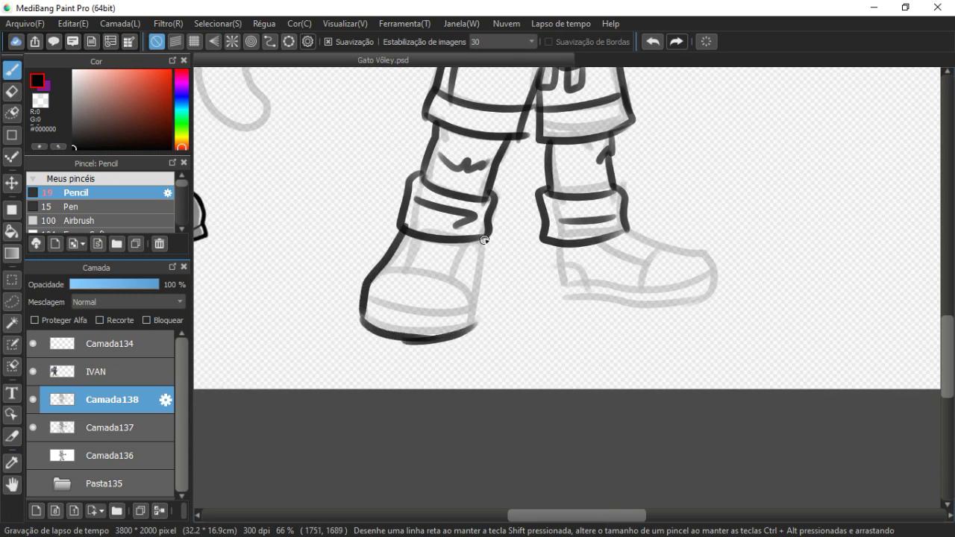
left_click_drag(484, 240, 475, 312)
mouse_move(361, 313)
left_mouse_down()
mouse_move(438, 326)
mouse_move(472, 312)
left_mouse_up()
left_click_drag(432, 256, 625, 176)
scroll(371, 192, "down", 1)
scroll(371, 194, "up", 3)
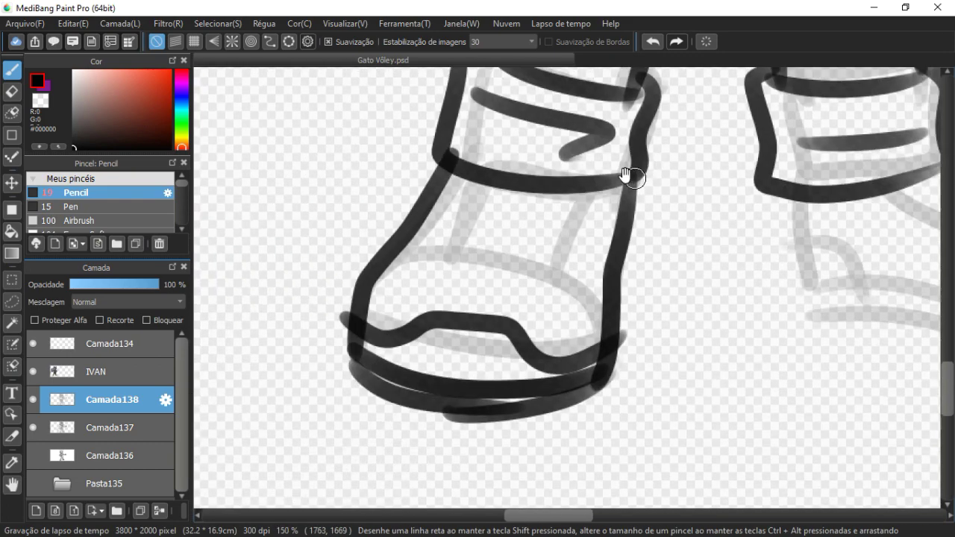
- Add the left shoe's tongue opening, curved toe seams, stacked lace bands and angled side panel
left_click_drag(455, 166, 367, 290)
mouse_move(572, 182)
left_mouse_down()
mouse_move(565, 288)
mouse_move(597, 361)
left_mouse_up()
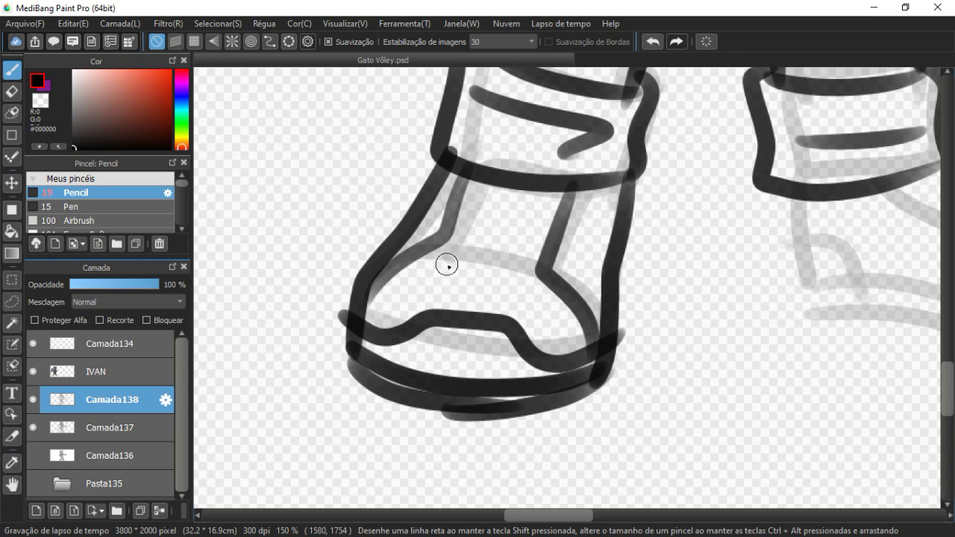
mouse_move(440, 246)
left_mouse_down()
mouse_move(471, 281)
mouse_move(540, 265)
mouse_move(556, 240)
mouse_move(550, 257)
left_mouse_up()
left_click_drag(437, 238, 550, 231)
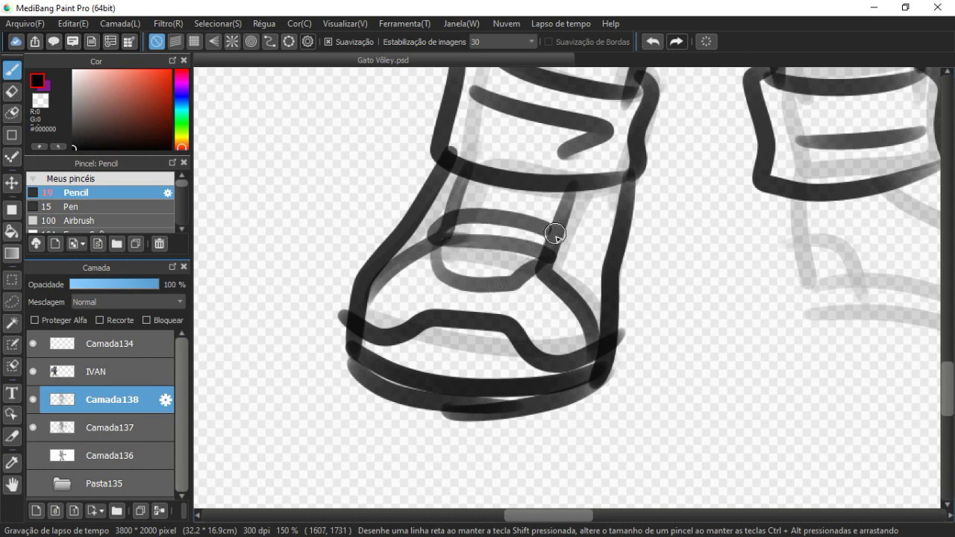
left_click_drag(443, 222, 562, 230)
mouse_move(452, 194)
left_mouse_down()
mouse_move(477, 179)
mouse_move(555, 247)
left_mouse_up()
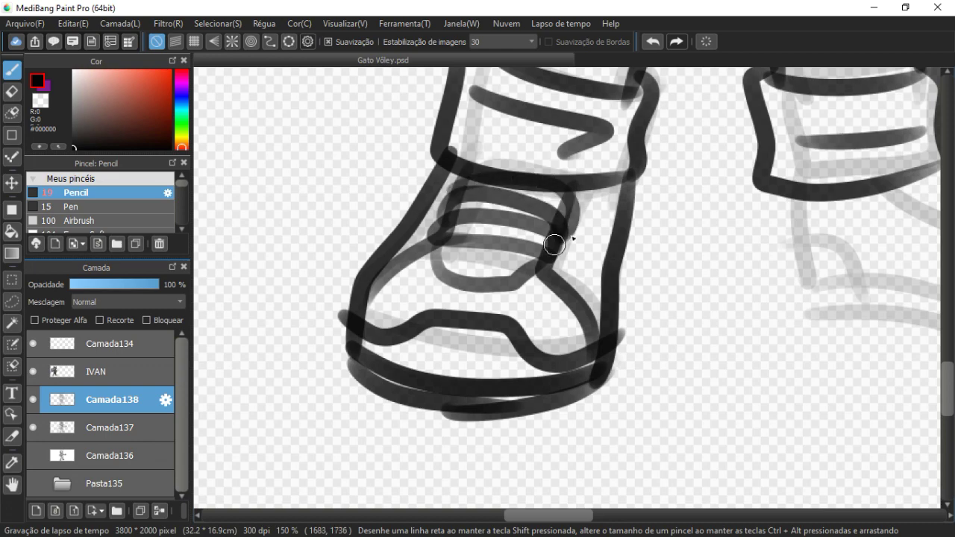
left_click_drag(611, 221, 484, 261)
mouse_move(503, 223)
left_mouse_down()
mouse_move(475, 269)
mouse_move(485, 342)
left_mouse_up()
left_click_drag(514, 277, 474, 323)
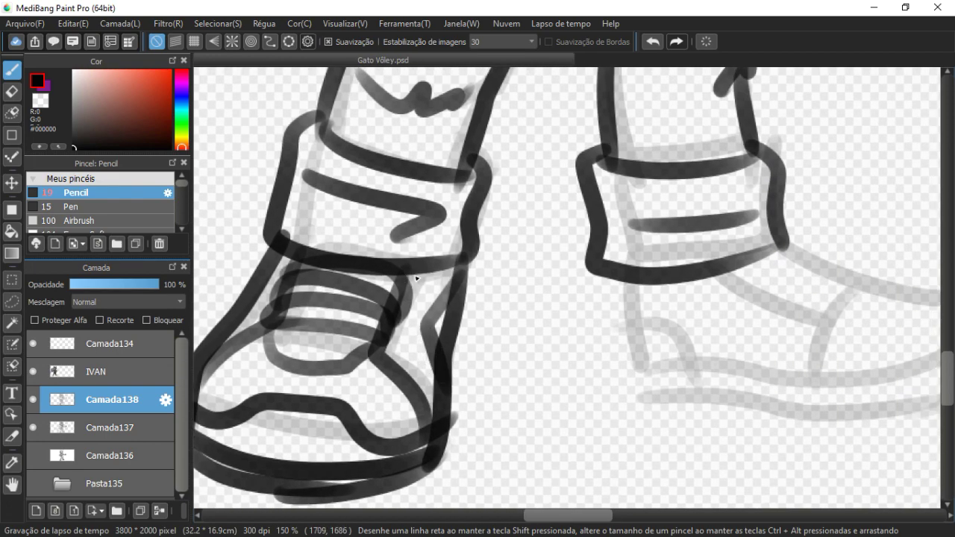
- Draw the right shoe in side view, with its heel, instep, rounded toe, thick sole and toe guard
key("ctrl+minus")
key("ctrl+minus")
key("ctrl+plus")
left_click_drag(604, 315, 466, 285)
mouse_move(450, 251)
left_mouse_down()
mouse_move(450, 313)
mouse_move(488, 331)
mouse_move(691, 343)
left_mouse_up()
mouse_move(567, 225)
left_mouse_down()
mouse_move(696, 270)
mouse_move(656, 351)
left_mouse_up()
mouse_move(449, 321)
left_mouse_down()
mouse_move(478, 341)
mouse_move(689, 352)
mouse_move(713, 310)
mouse_move(444, 338)
left_mouse_up()
left_click_drag(710, 292, 656, 330)
left_click_drag(637, 334, 674, 306)
left_click_drag(591, 306, 719, 285)
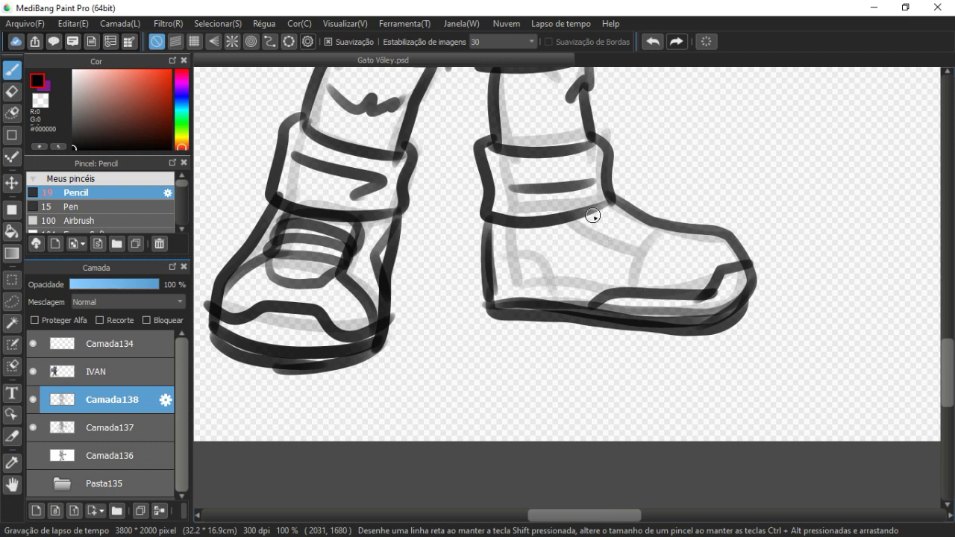
- Add the right shoe's lace panel edge, heel panels, toe seam and lace bands across the instep
mouse_move(573, 221)
left_mouse_down()
mouse_move(613, 239)
mouse_move(640, 290)
left_mouse_up()
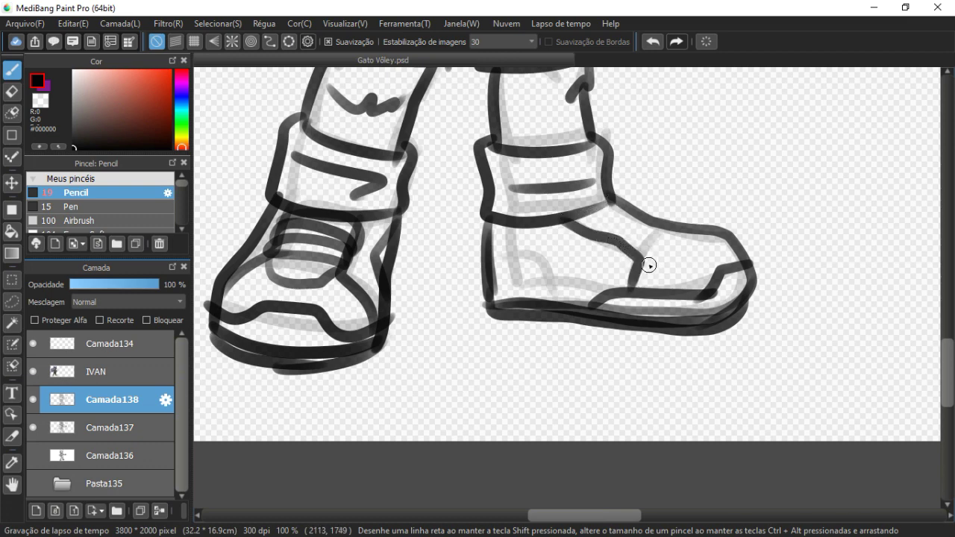
key("ctrl+z")
mouse_move(567, 220)
left_mouse_down()
mouse_move(614, 247)
mouse_move(642, 288)
left_mouse_up()
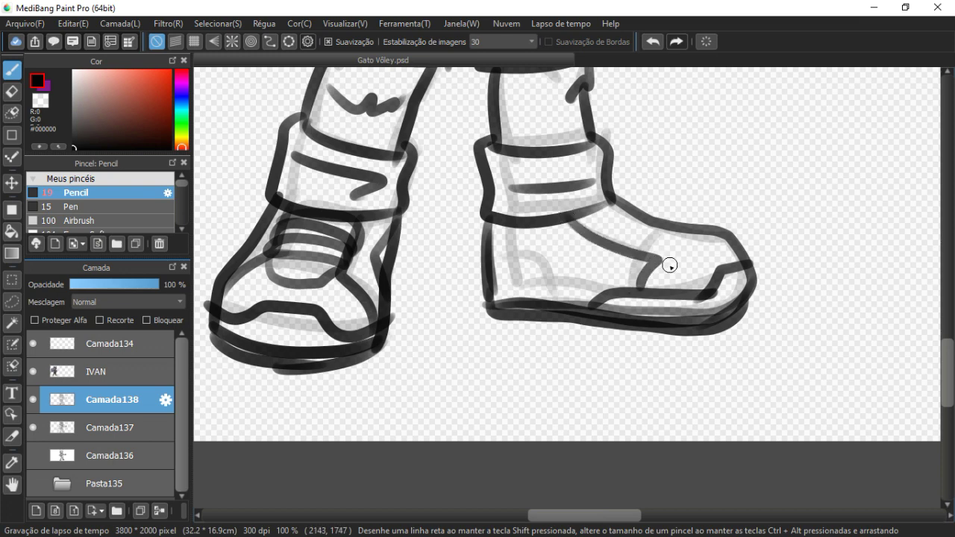
left_click_drag(565, 267, 581, 291)
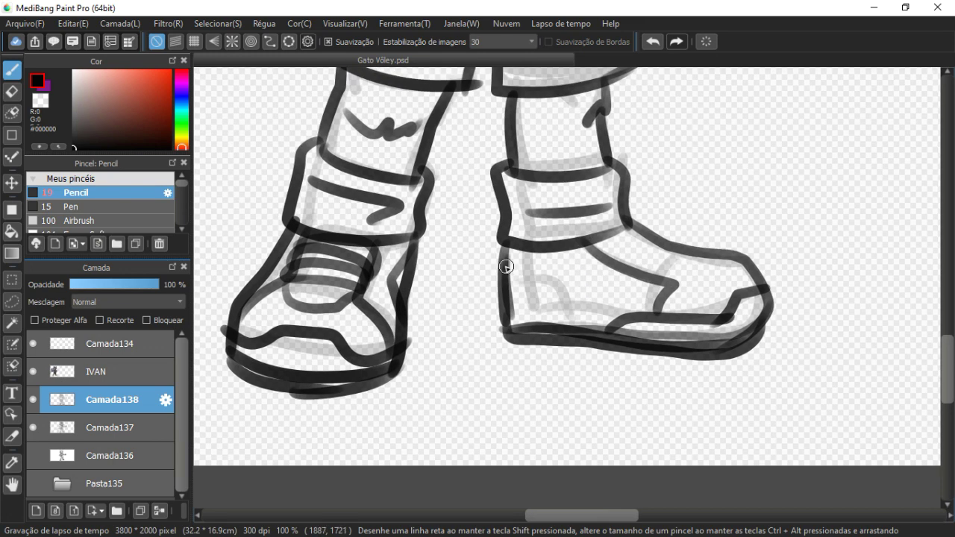
mouse_move(521, 280)
left_mouse_down()
mouse_move(544, 334)
mouse_move(552, 279)
mouse_move(617, 326)
left_mouse_up()
left_click_drag(635, 292, 521, 306)
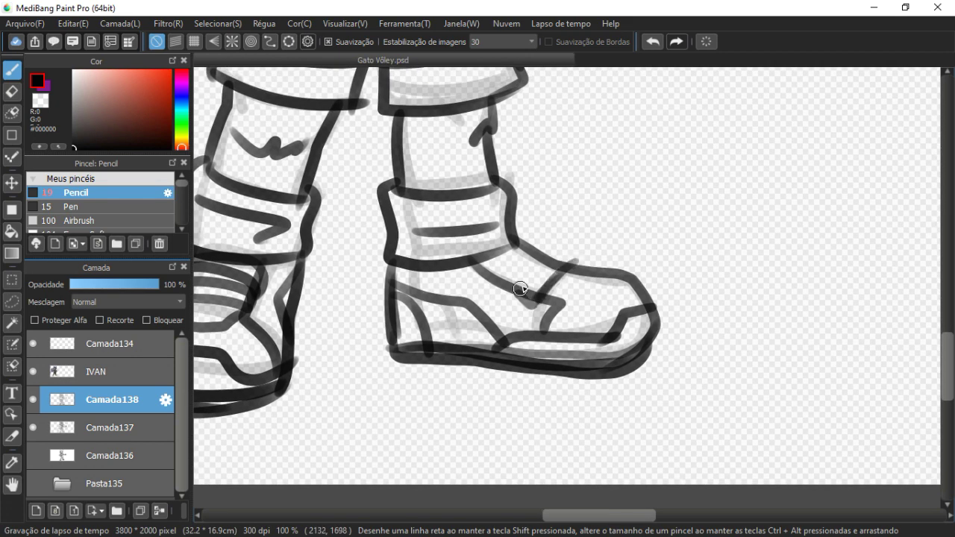
left_click_drag(518, 294, 555, 296)
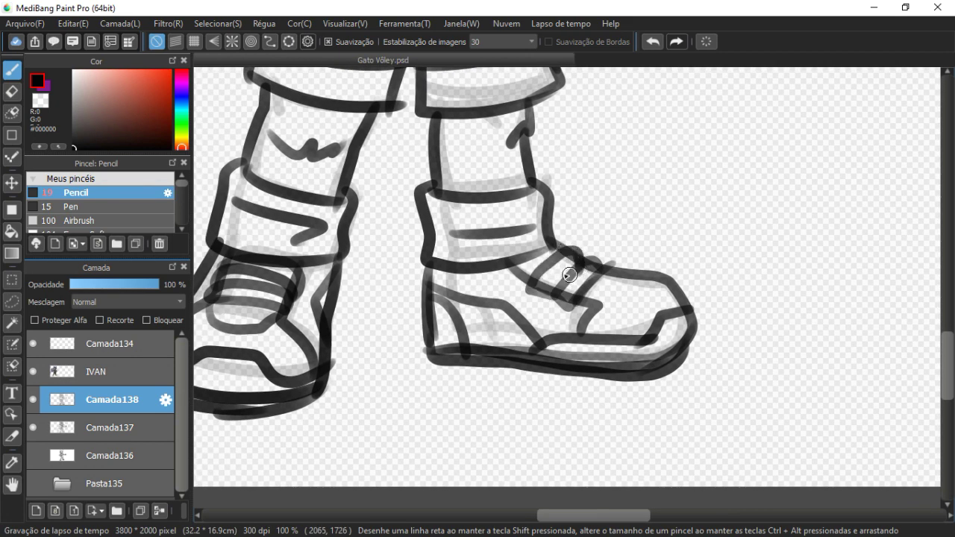
scroll(594, 269, "down", 2)
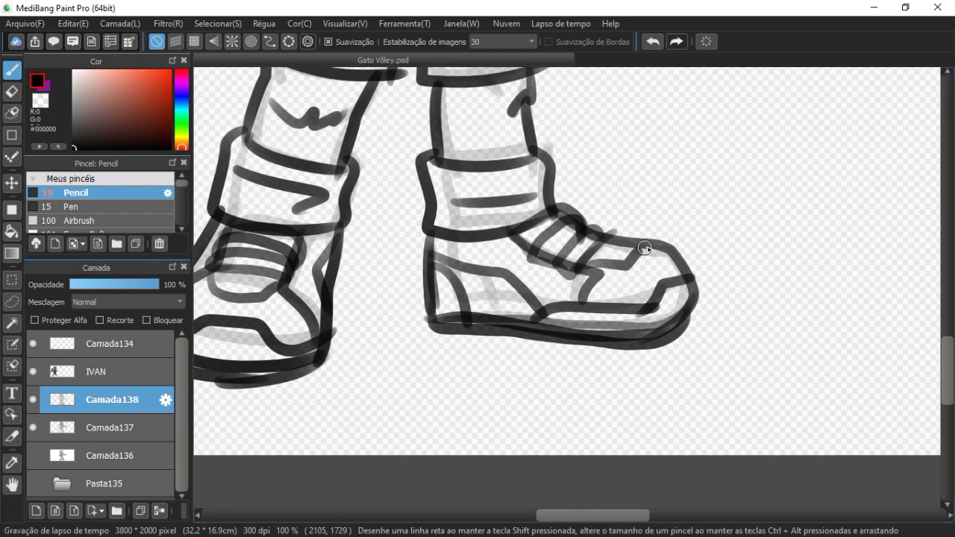
- Extend the fur mark on the right leg and draw the curved abdominal crease across the shirt
scroll(645, 248, "down", 6)
scroll(641, 197, "up", 1)
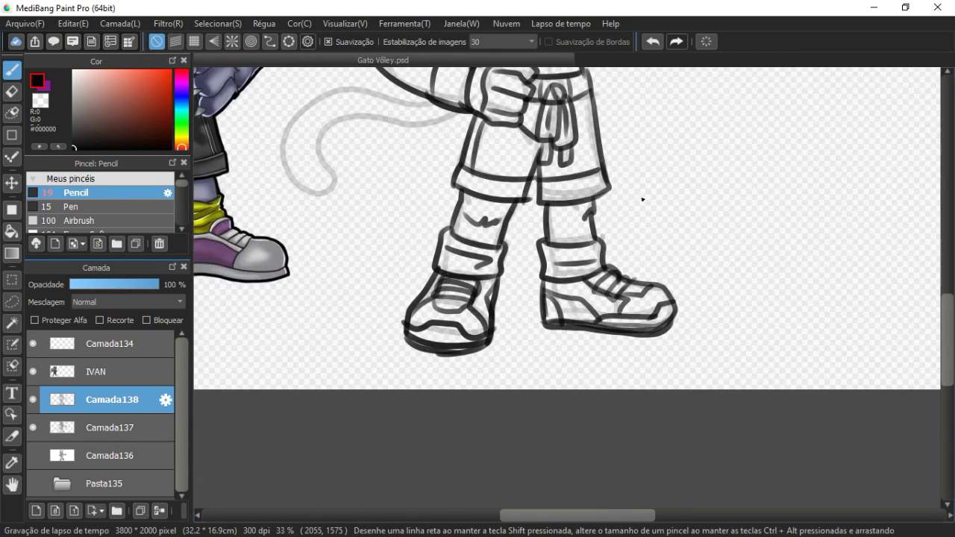
left_click_drag(408, 275, 371, 230)
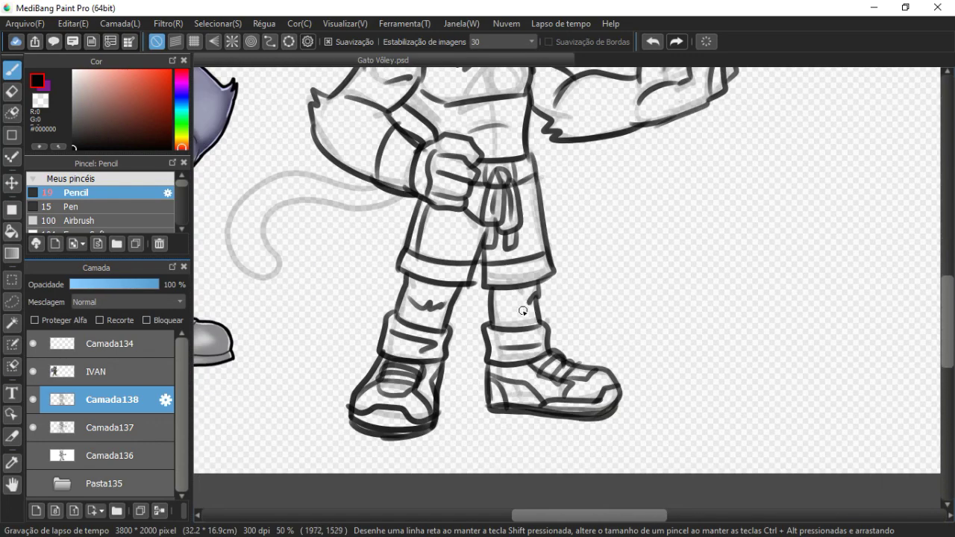
left_click_drag(472, 281, 527, 358)
left_click_drag(456, 305, 443, 414)
mouse_move(455, 349)
left_mouse_down()
mouse_move(492, 317)
mouse_move(515, 266)
mouse_move(555, 266)
mouse_move(455, 323)
left_mouse_up()
scroll(408, 225, "up", 3)
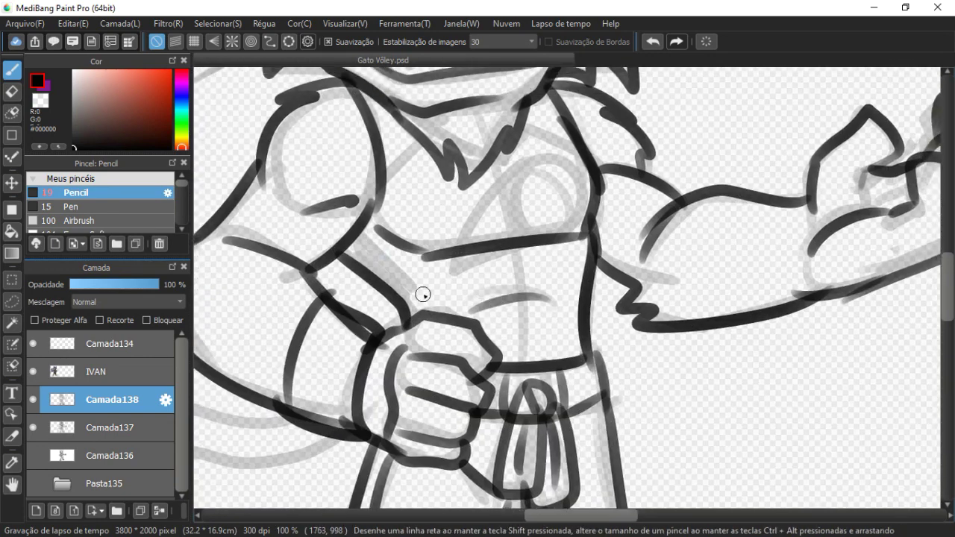
left_click_drag(556, 287, 561, 293)
mouse_move(522, 260)
left_mouse_down()
mouse_move(542, 303)
mouse_move(600, 318)
left_mouse_up()
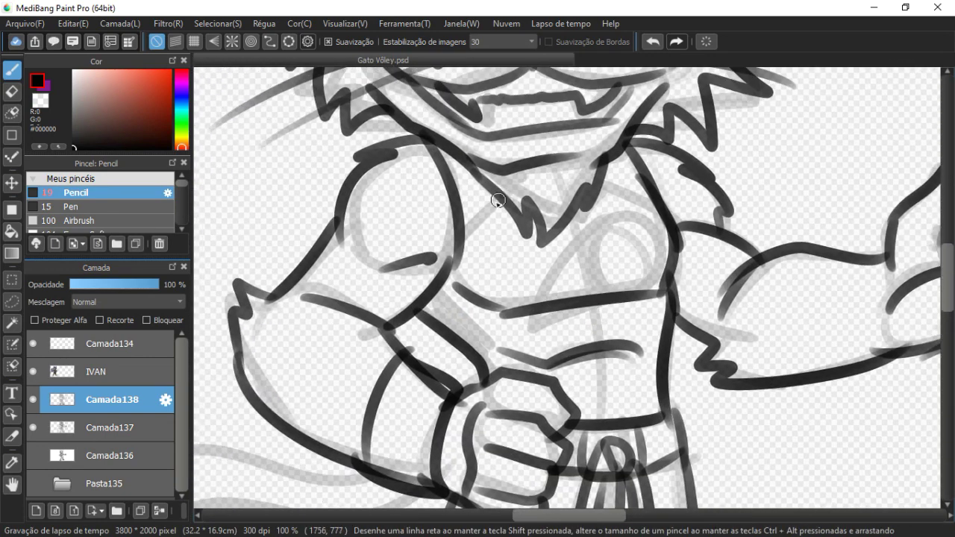
- Draw the shirt's neckline edges on both sides of the chin fur and the round ball emblem on the chest
mouse_move(650, 228)
left_mouse_down()
mouse_move(585, 227)
mouse_move(536, 177)
mouse_move(557, 228)
mouse_move(579, 170)
mouse_move(553, 212)
left_mouse_up()
mouse_move(563, 169)
left_mouse_down()
mouse_move(544, 216)
mouse_move(557, 224)
left_mouse_up()
mouse_move(547, 179)
left_mouse_down()
mouse_move(536, 199)
mouse_move(605, 180)
left_mouse_up()
mouse_move(605, 133)
left_mouse_down()
mouse_move(539, 178)
mouse_move(505, 239)
mouse_move(559, 232)
left_mouse_up()
mouse_move(627, 146)
left_mouse_down()
mouse_move(639, 180)
mouse_move(587, 245)
mouse_move(515, 246)
left_mouse_up()
left_click_drag(502, 101, 571, 115)
scroll(572, 114, "down", 1)
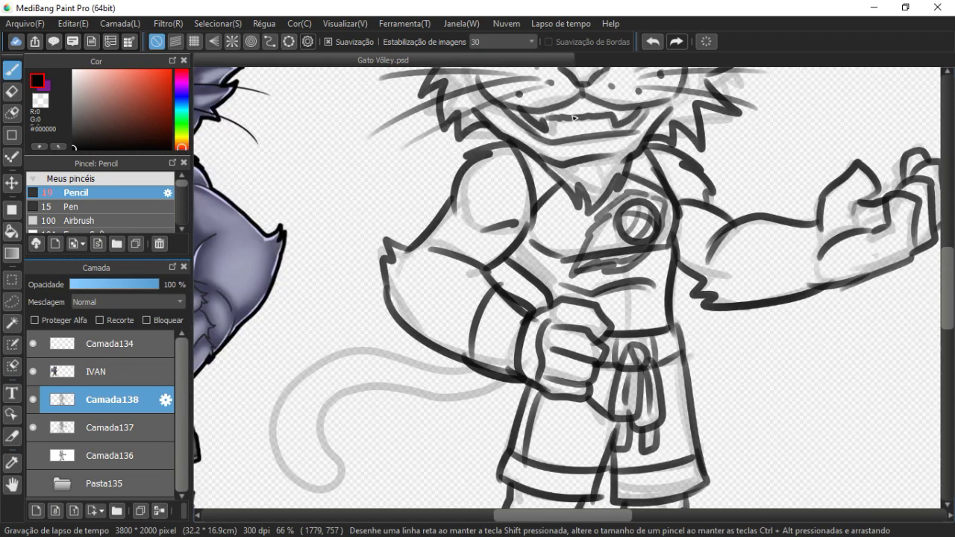
key("ctrl+z")
key("ctrl+z")
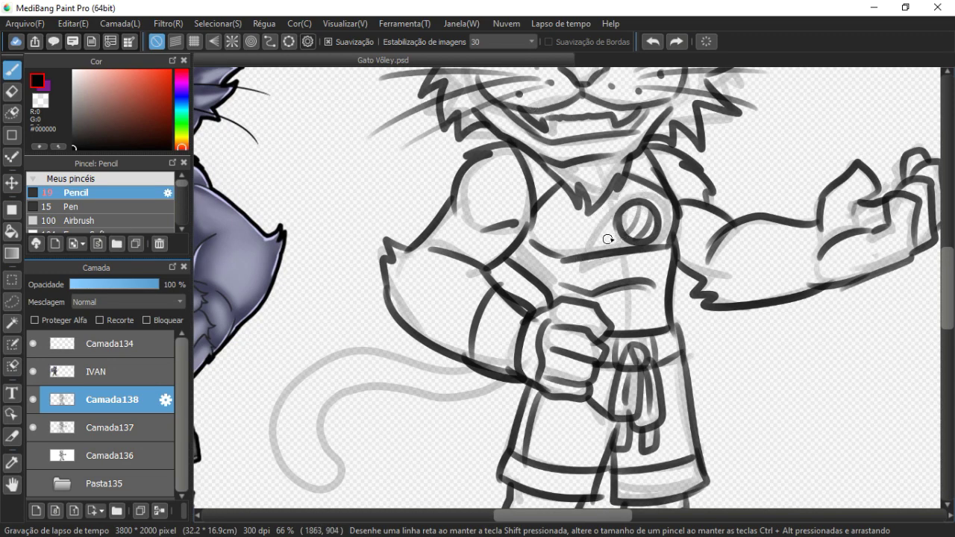
- Draw long diagonal curves sweeping from around the ball emblem down across the shirt toward the left fist
left_click_drag(624, 238, 590, 242)
scroll(622, 182, "down", 2)
scroll(622, 181, "up", 1)
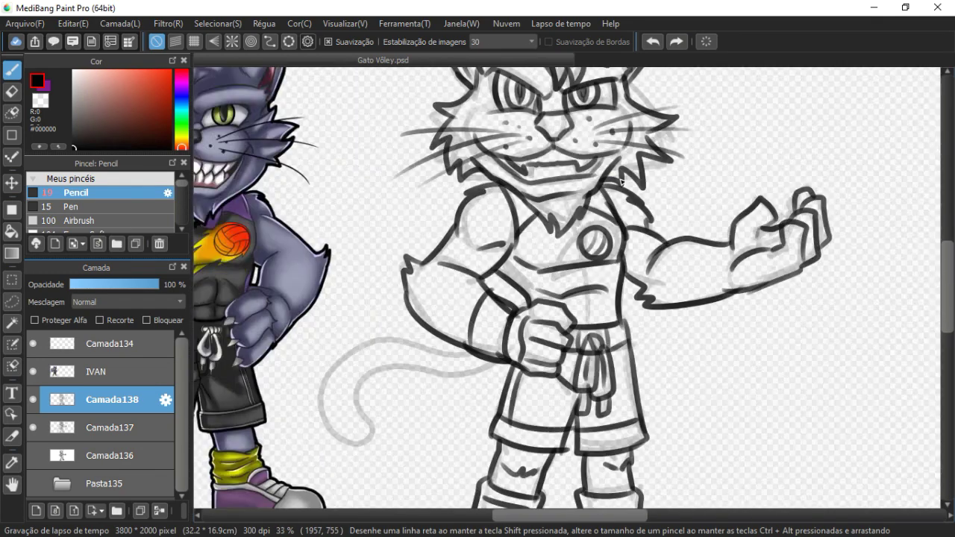
scroll(622, 181, "up", 3)
left_click_drag(515, 237, 394, 337)
left_click_drag(530, 285, 409, 351)
mouse_move(615, 229)
left_mouse_down()
mouse_move(599, 269)
mouse_move(453, 358)
mouse_move(414, 365)
left_mouse_up()
left_click_drag(584, 190, 555, 250)
mouse_move(539, 251)
left_mouse_down()
mouse_move(515, 214)
mouse_move(525, 252)
mouse_move(537, 190)
mouse_move(553, 243)
mouse_move(549, 336)
left_mouse_up()
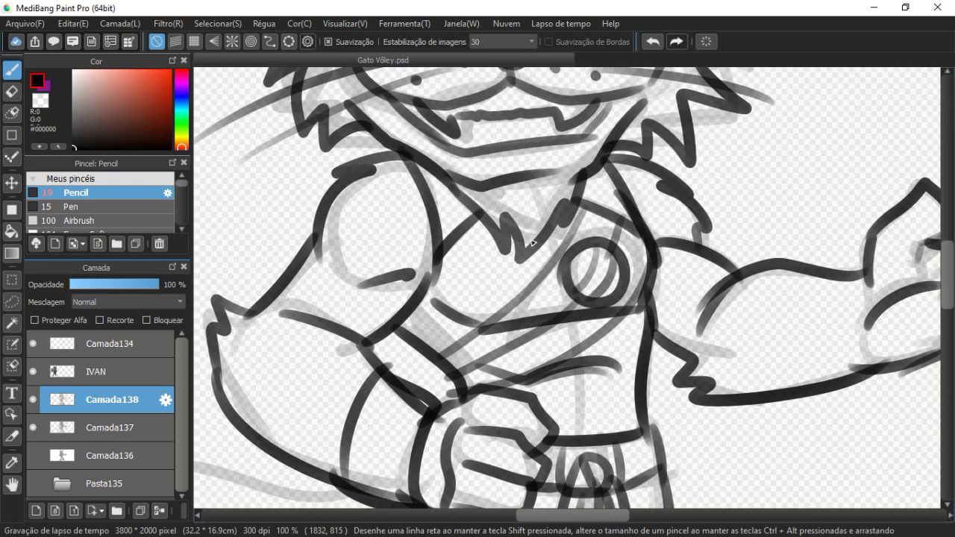
- Draw the torso's side edge beside the left forearm, replacing the first attempt with a new line above the fist
scroll(532, 243, "down", 2)
scroll(532, 243, "up", 1)
scroll(532, 243, "up", 1)
left_click_drag(356, 249, 329, 142)
mouse_move(380, 194)
left_mouse_down()
mouse_move(443, 241)
mouse_move(457, 282)
mouse_move(458, 255)
left_mouse_up()
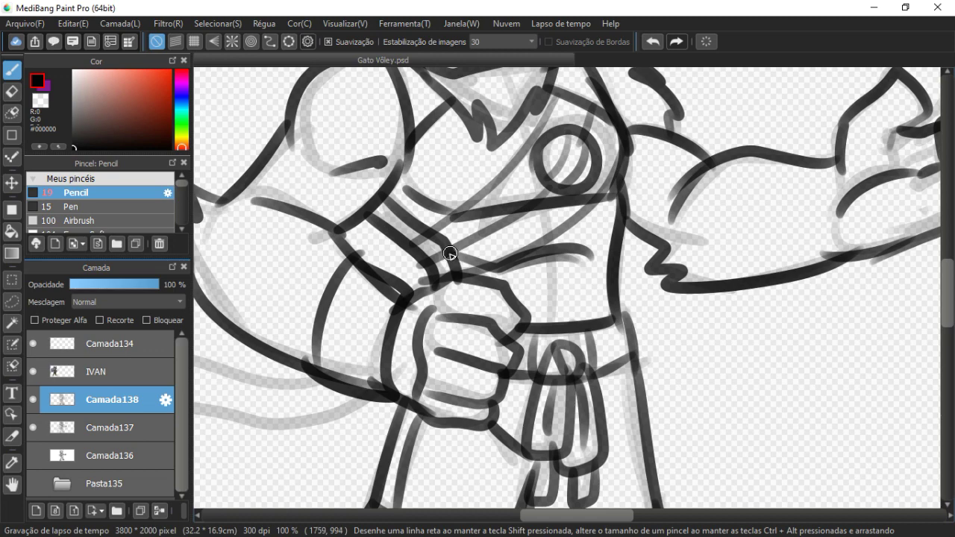
key("ctrl+z")
mouse_move(379, 223)
left_mouse_down()
mouse_move(420, 219)
mouse_move(458, 270)
left_mouse_up()
scroll(529, 187, "down", 4)
scroll(534, 194, "up", 2)
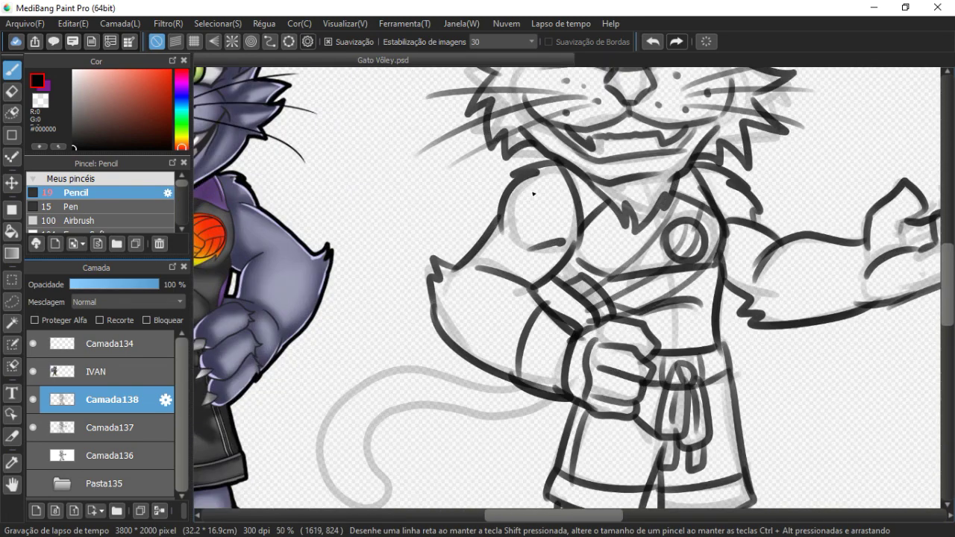
scroll(511, 309, "down", 2)
scroll(703, 213, "up", 3)
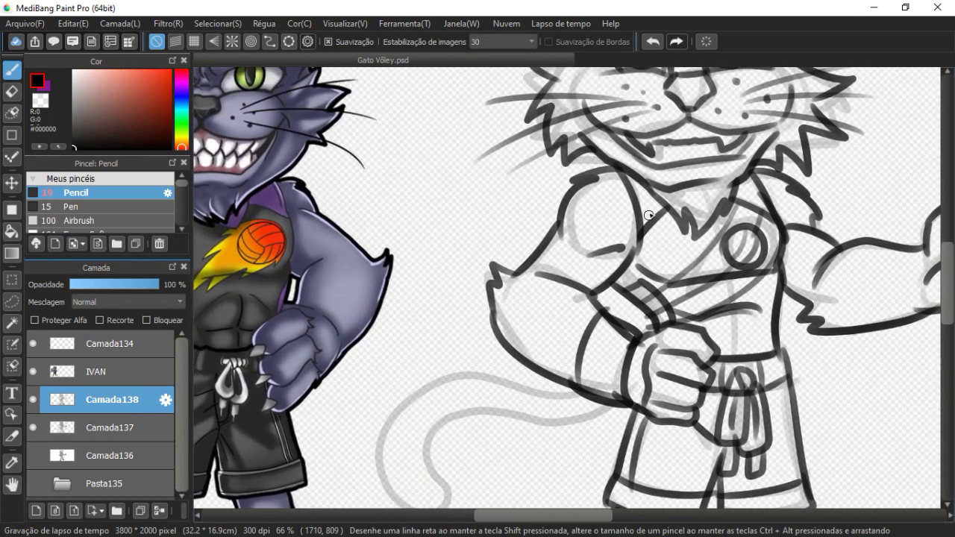
scroll(632, 186, "down", 1)
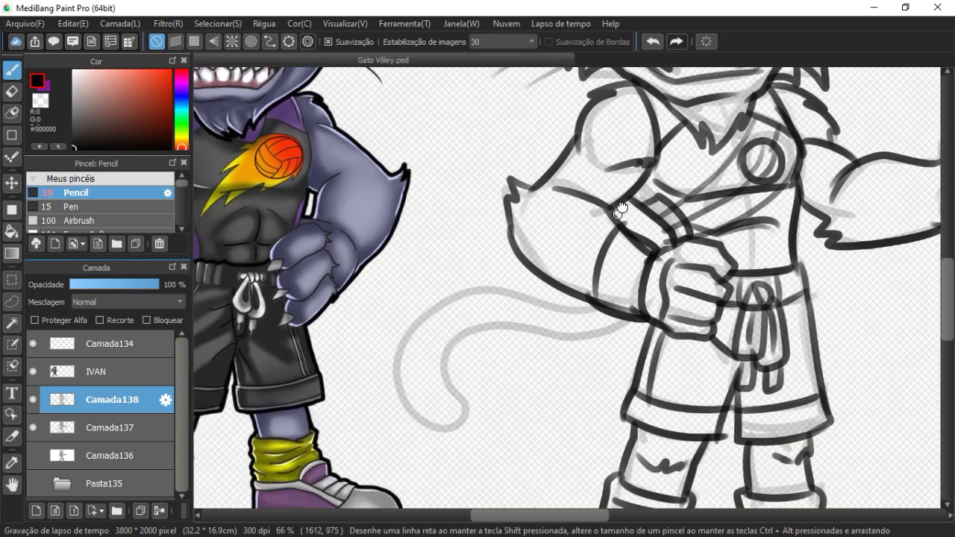
scroll(604, 224, "down", 3)
mouse_move(580, 245)
left_mouse_down()
mouse_move(456, 247)
mouse_move(420, 306)
mouse_move(448, 363)
mouse_move(481, 354)
mouse_move(473, 298)
mouse_move(514, 276)
mouse_move(626, 271)
mouse_move(648, 251)
left_mouse_up()
mouse_move(440, 287)
left_mouse_down()
mouse_move(464, 291)
mouse_move(490, 281)
left_mouse_up()
mouse_move(519, 261)
left_mouse_down()
mouse_move(454, 291)
mouse_move(390, 295)
left_mouse_up()
left_click_drag(447, 278, 493, 281)
mouse_move(413, 309)
left_mouse_down()
mouse_move(463, 312)
mouse_move(525, 294)
left_mouse_up()
left_click_drag(591, 201, 546, 249)
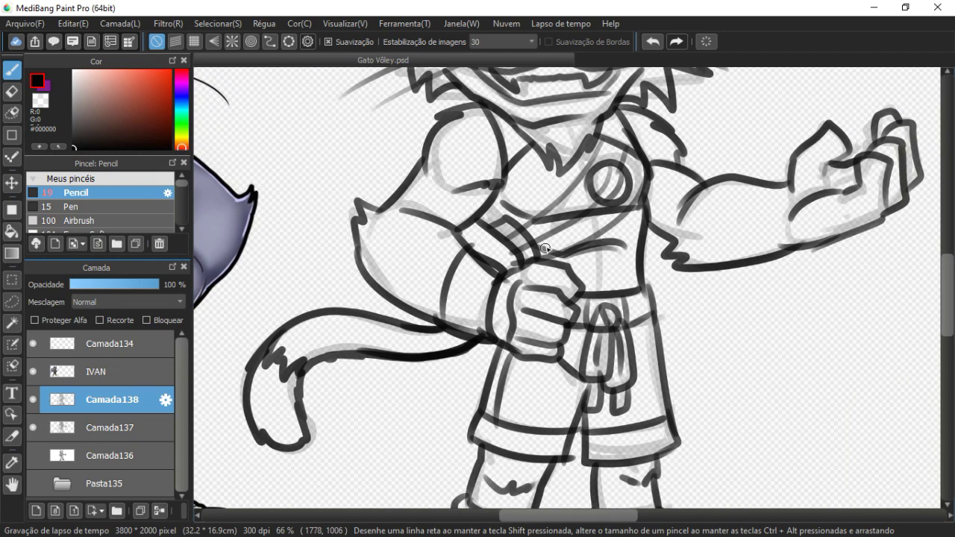
left_click_drag(512, 281, 527, 199)
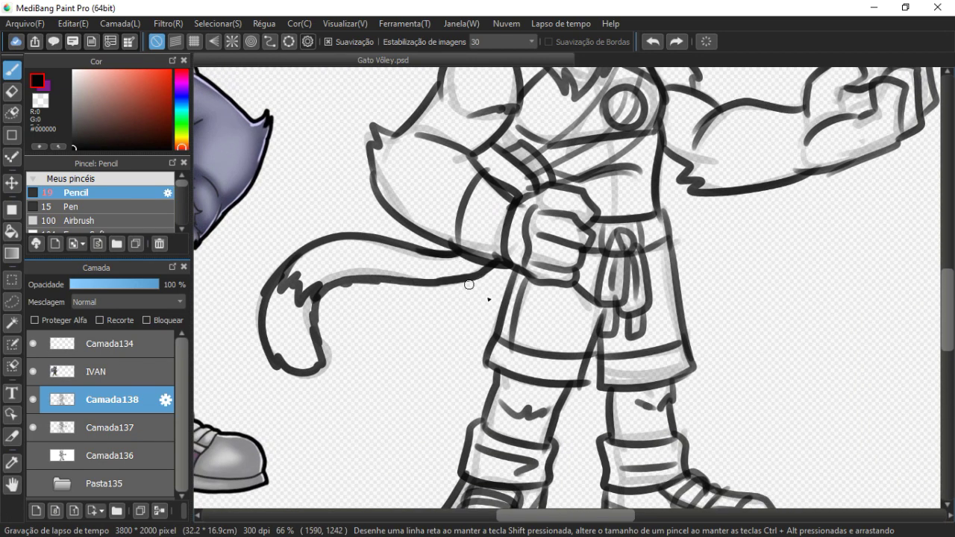
key("ctrl+z")
key("ctrl+z")
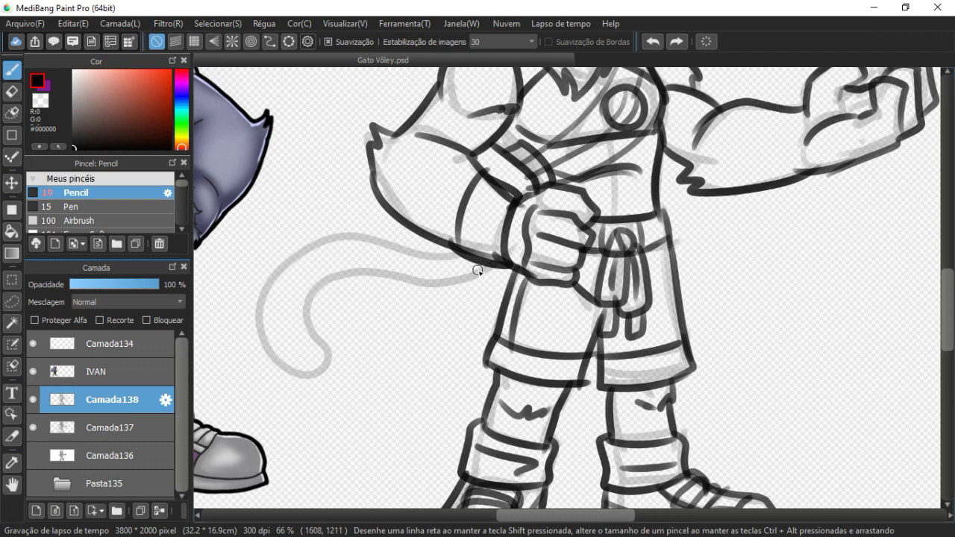
- Draw the long curved tail's outline from the hip to its rounded tip, undoing the first upper edge and redrawing it
mouse_move(510, 274)
left_mouse_down()
mouse_move(467, 292)
mouse_move(352, 280)
mouse_move(311, 308)
mouse_move(328, 366)
left_mouse_up()
mouse_move(269, 283)
left_mouse_down()
mouse_move(262, 358)
mouse_move(298, 377)
mouse_move(328, 366)
left_mouse_up()
mouse_move(262, 325)
left_mouse_down()
mouse_move(262, 289)
mouse_move(289, 257)
left_mouse_up()
mouse_move(263, 298)
left_mouse_down()
mouse_move(305, 252)
mouse_move(381, 243)
left_mouse_up()
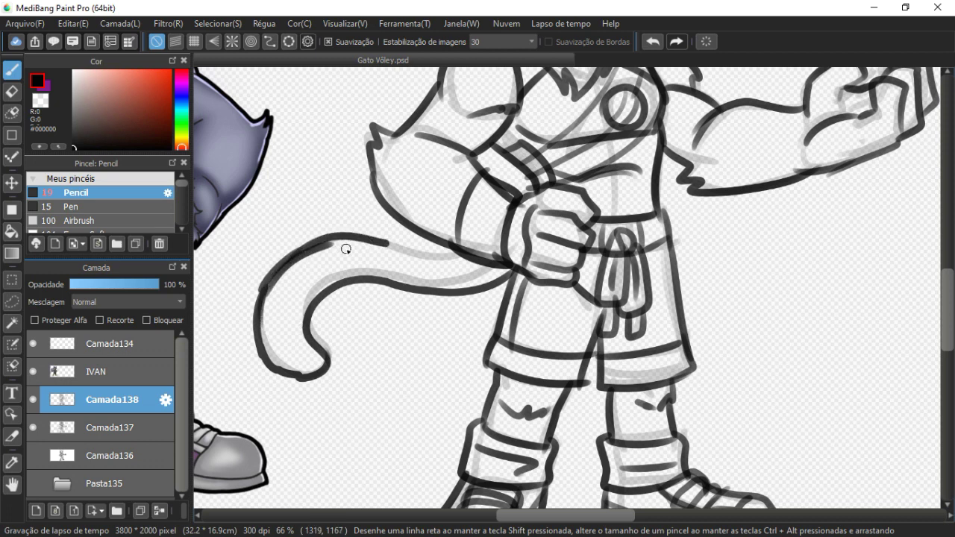
key("ctrl+z")
mouse_move(295, 261)
left_mouse_down()
mouse_move(370, 238)
mouse_move(492, 266)
left_mouse_up()
mouse_move(267, 293)
left_mouse_down()
mouse_move(285, 317)
mouse_move(307, 328)
left_mouse_up()
- Draw a jagged fur marking across the tail near its tip and darken the tips of the ears
scroll(330, 267, "down", 2)
scroll(311, 186, "down", 1)
scroll(309, 184, "up", 2)
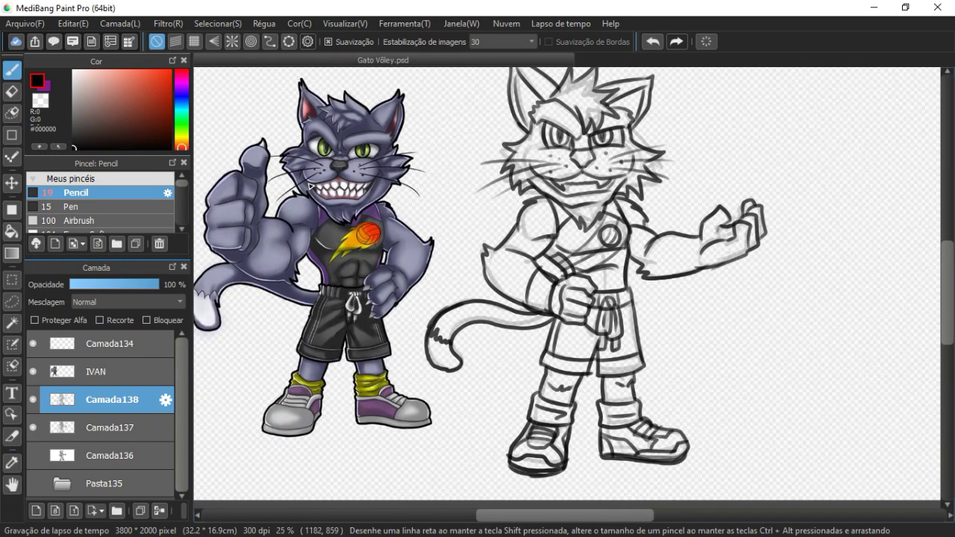
left_click_drag(473, 308, 453, 354)
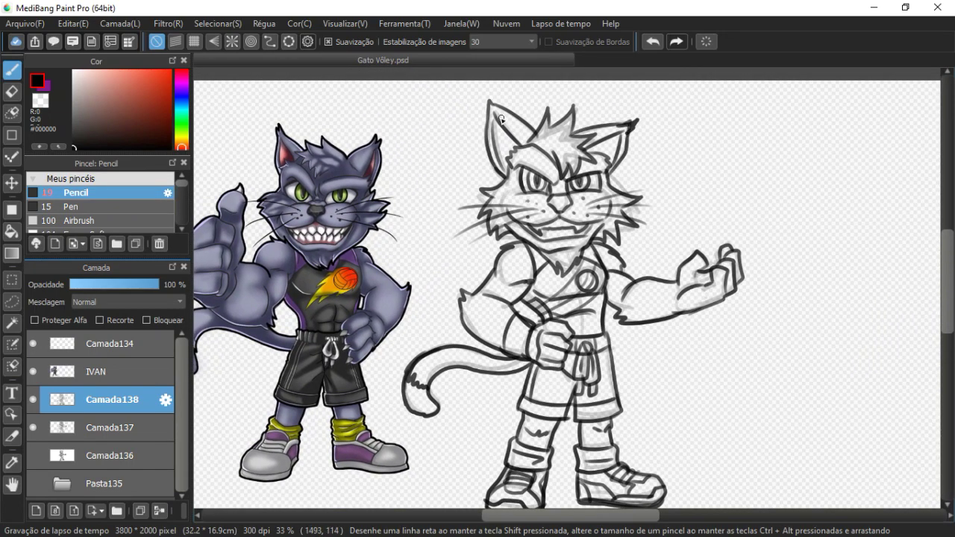
mouse_move(510, 238)
left_mouse_down()
mouse_move(498, 182)
mouse_move(475, 162)
mouse_move(465, 193)
mouse_move(474, 197)
mouse_move(448, 215)
left_mouse_up()
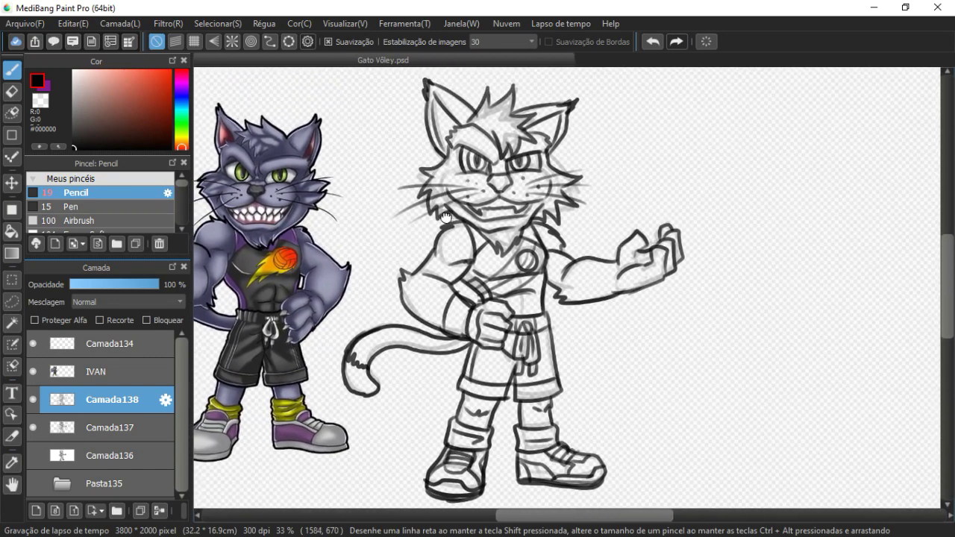
- Draw small claws on the fingertips of the raised open hand and along the fingers of the fist at the hip
key("ctrl+plus")
key("ctrl+plus")
left_click_drag(637, 267, 563, 218)
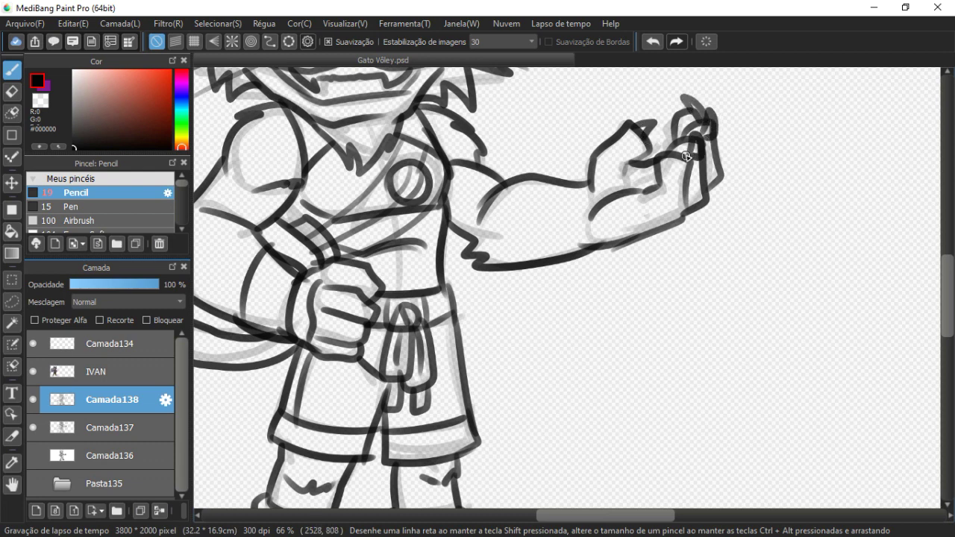
mouse_move(549, 232)
left_mouse_down()
mouse_move(624, 172)
mouse_move(663, 216)
left_mouse_up()
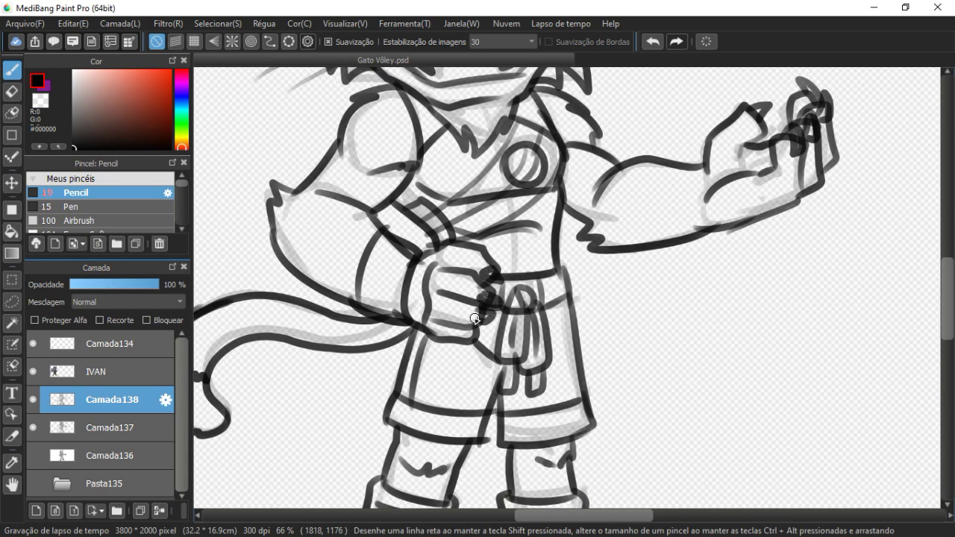
left_click_drag(421, 295, 437, 201)
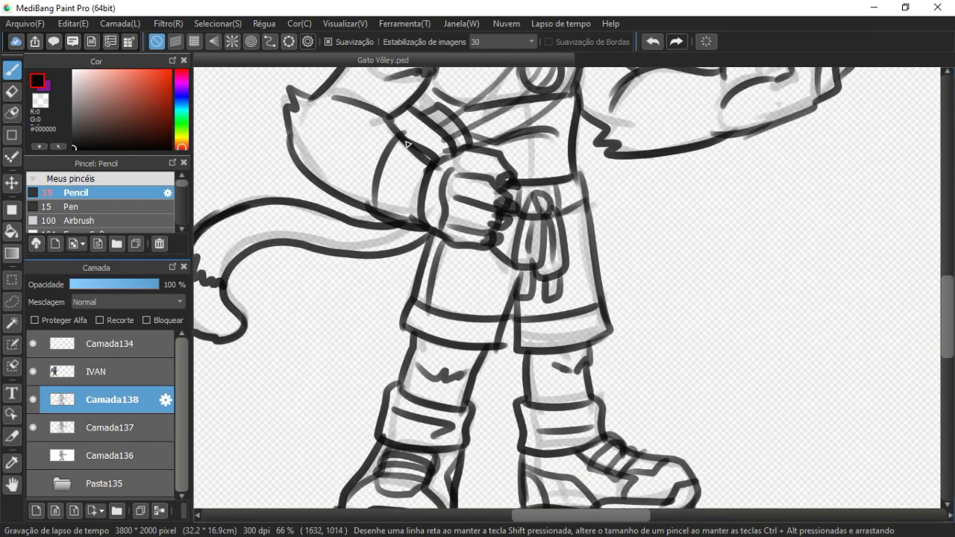
- Examine the new cat's whole line drawing beside the existing coloured character
key("ctrl+minus")
key("ctrl+minus")
key("ctrl+minus")
key("ctrl+plus")
scroll(407, 144, "up", 4)
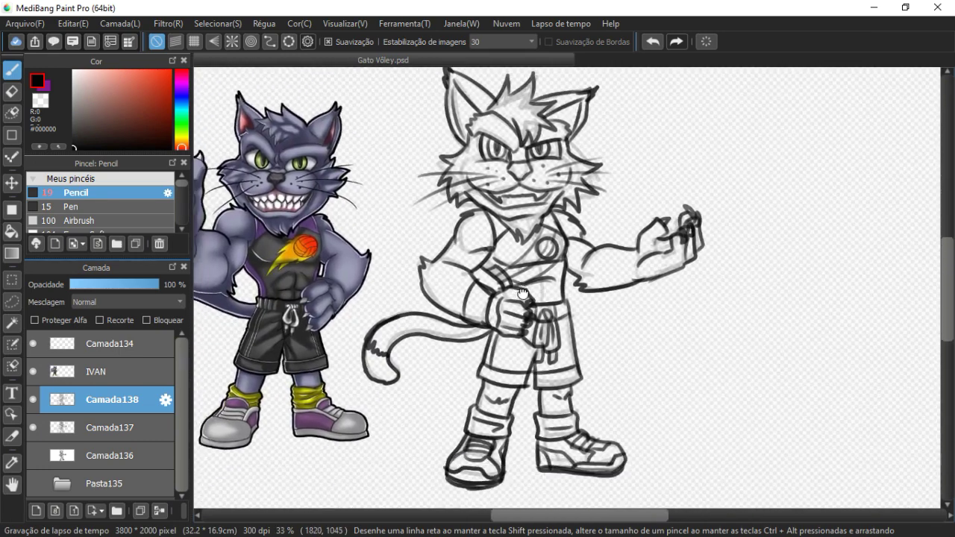
key("ctrl+minus")
key("ctrl+minus")
key("ctrl+plus")
key("ctrl+plus")
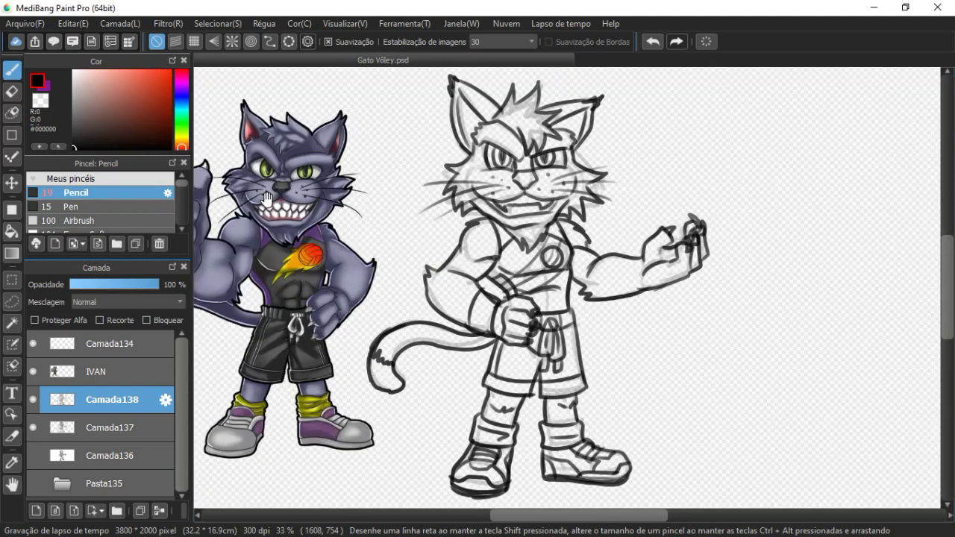
left_click_drag(416, 263, 500, 237)
left_click_drag(446, 166, 436, 179)
scroll(437, 180, "down", 2)
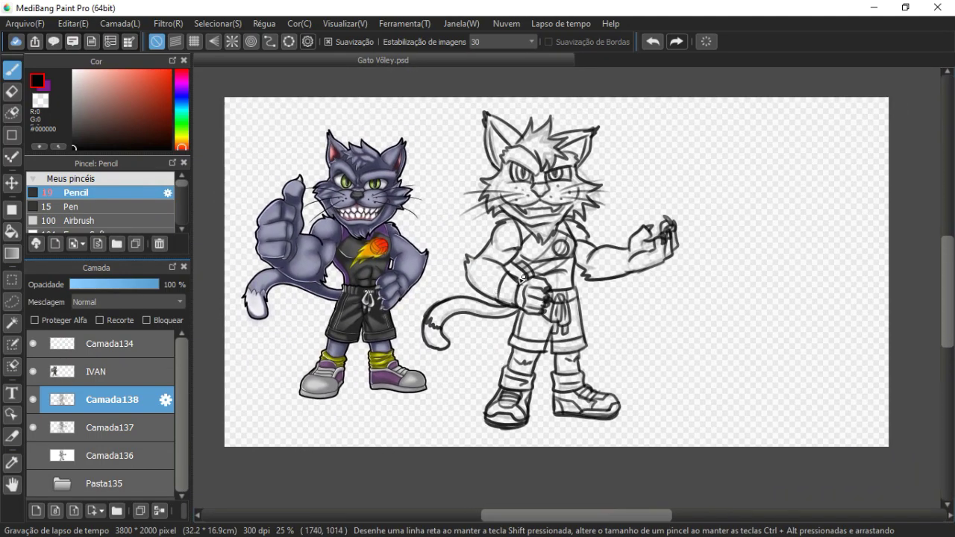
- Hide the IVAN and Camada137 layers and move the line drawing to the left half of the canvas
left_click(33, 370)
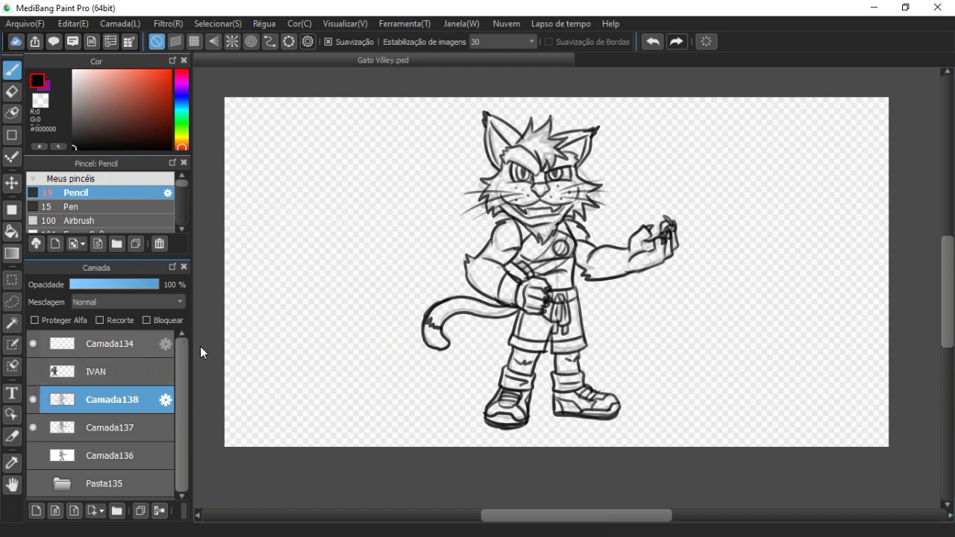
left_click(33, 428)
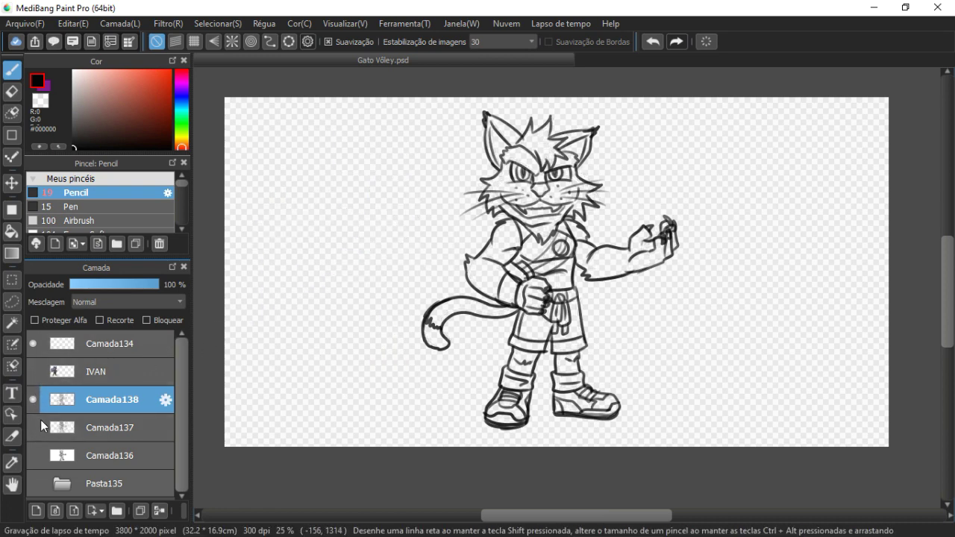
left_click(12, 182)
left_click_drag(525, 251, 344, 252)
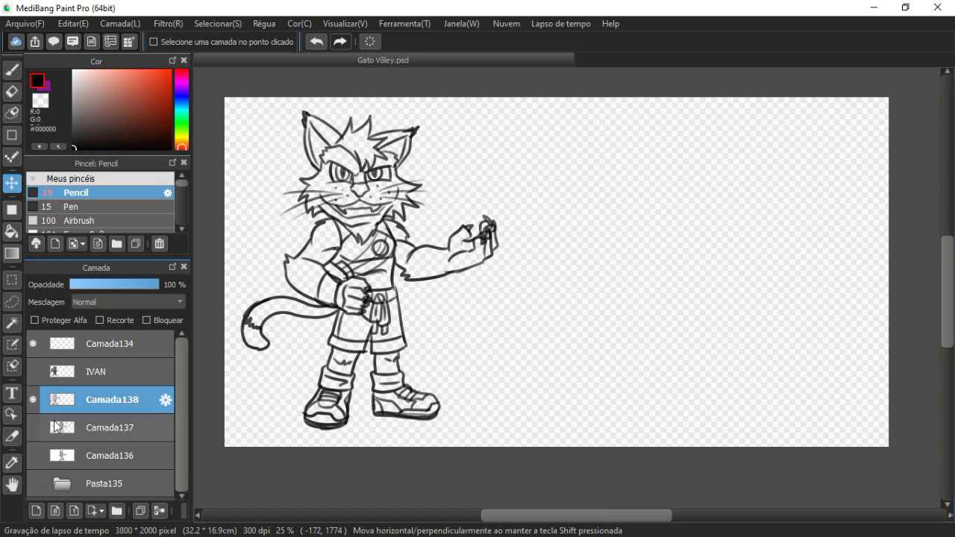
- On a new layer, sketch a second figure's construction with head, chest and hip circles, a spine line, and simple legs with feet
left_click(36, 512)
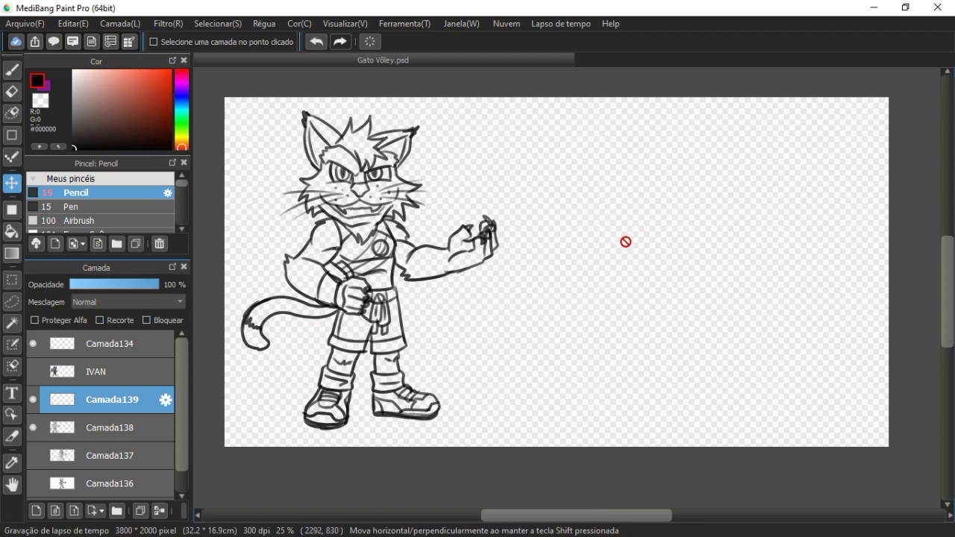
key("ctrl+plus")
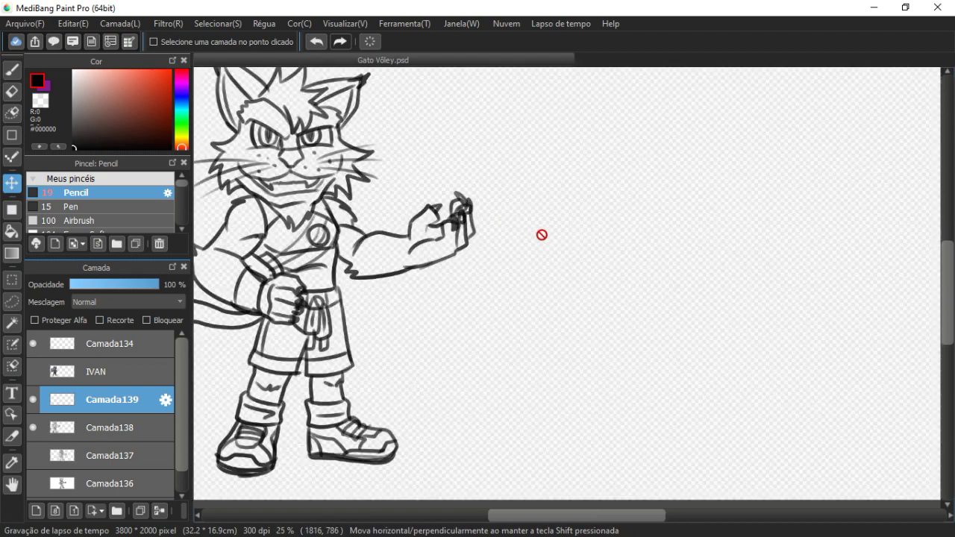
left_click_drag(556, 266, 541, 302)
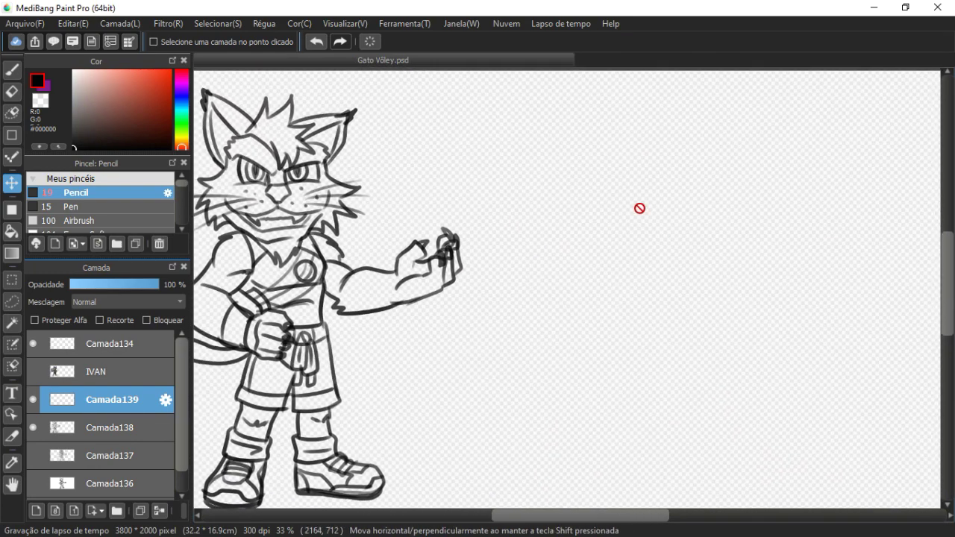
key("b")
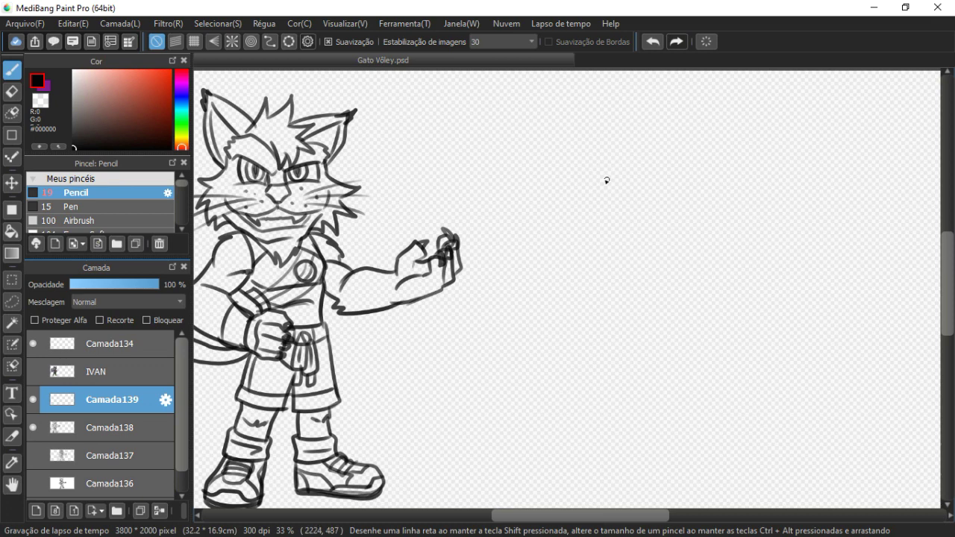
mouse_move(646, 214)
left_mouse_down()
mouse_move(667, 133)
mouse_move(606, 125)
mouse_move(596, 178)
mouse_move(619, 415)
left_mouse_up()
mouse_move(603, 227)
left_mouse_down()
mouse_move(665, 246)
mouse_move(620, 304)
mouse_move(643, 368)
mouse_move(572, 316)
mouse_move(580, 438)
left_mouse_up()
mouse_move(642, 349)
left_mouse_down()
mouse_move(668, 464)
mouse_move(672, 452)
left_mouse_up()
left_click_drag(573, 391, 581, 463)
left_click_drag(539, 487, 582, 479)
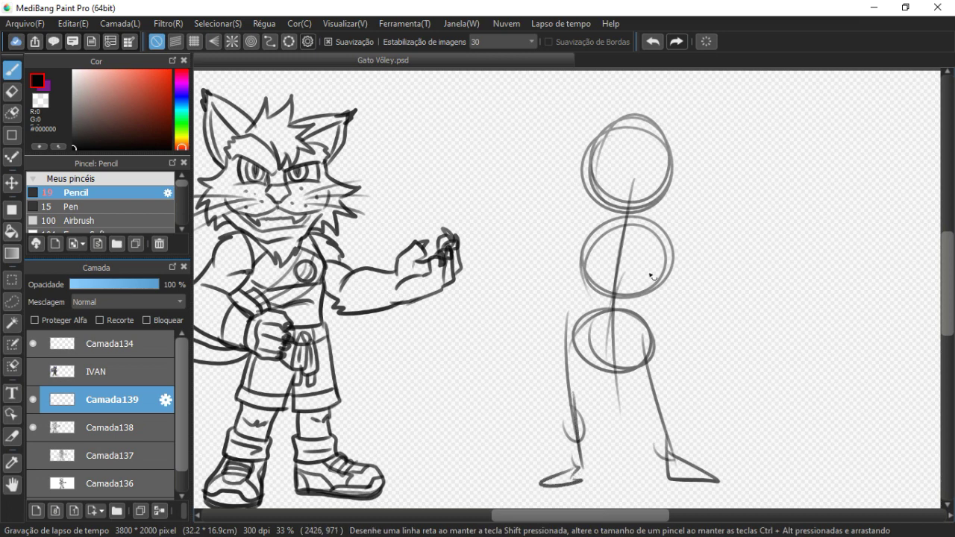
- Sketch rounded shoulders and simple bent arms, one raised with an oval fist and the other with a round hand at the hip
left_click_drag(578, 244, 601, 278)
left_click_drag(668, 223, 665, 259)
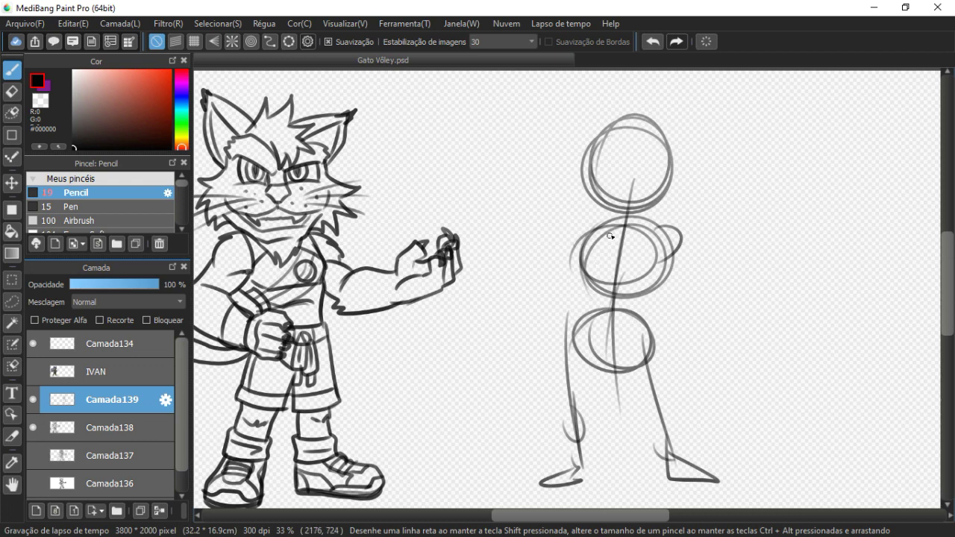
mouse_move(505, 267)
left_mouse_down()
mouse_move(520, 188)
mouse_move(551, 201)
left_mouse_up()
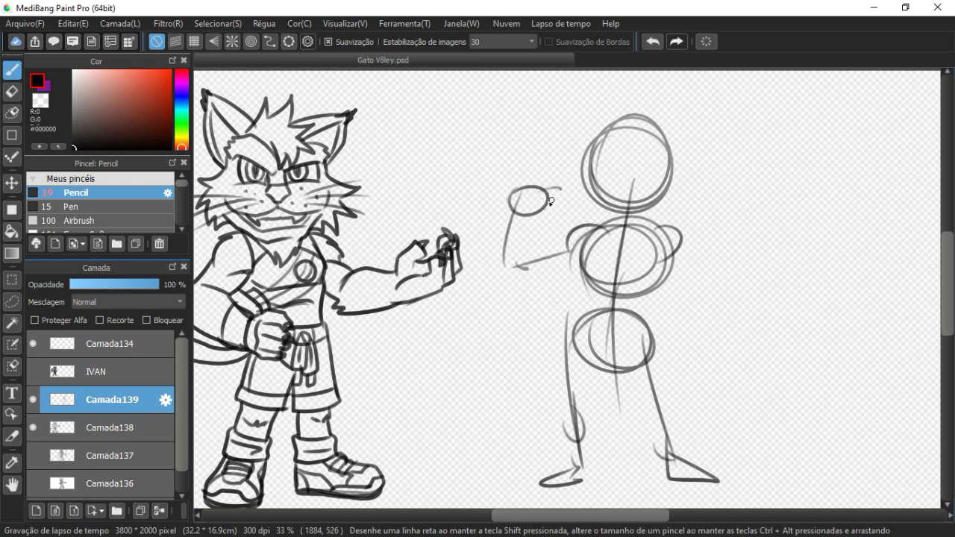
left_click_drag(714, 314, 724, 314)
mouse_move(721, 313)
left_mouse_down()
mouse_move(667, 341)
mouse_move(682, 325)
mouse_move(662, 317)
left_mouse_up()
mouse_move(666, 267)
left_mouse_down()
mouse_move(705, 302)
mouse_move(660, 266)
left_mouse_up()
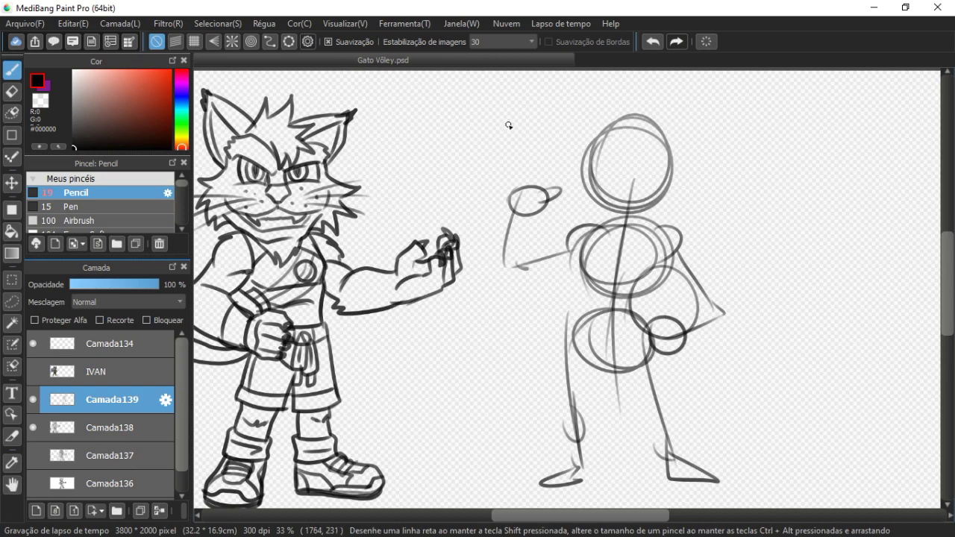
- Sketch the second figure's torso sides and thigh contours from the shoulders and hips down to the knees
scroll(509, 125, "down", 2)
scroll(510, 128, "up", 3)
left_click_drag(571, 318, 404, 315)
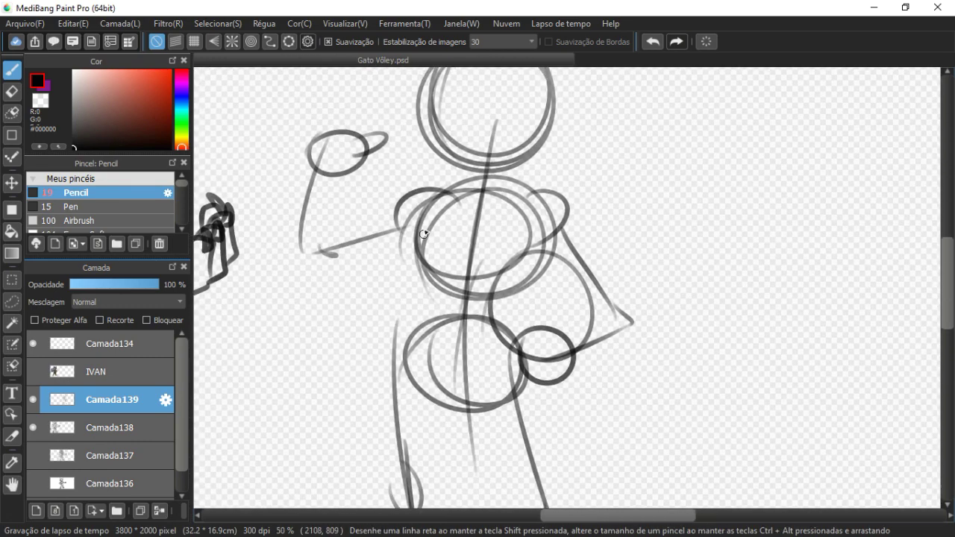
mouse_move(444, 194)
left_mouse_down()
mouse_move(403, 265)
mouse_move(418, 342)
left_mouse_up()
left_click_drag(408, 256, 404, 339)
mouse_move(554, 231)
left_mouse_down()
mouse_move(515, 300)
mouse_move(523, 366)
left_mouse_up()
left_click_drag(460, 335, 503, 188)
left_click_drag(447, 158, 446, 288)
left_click_drag(440, 202, 457, 312)
mouse_move(501, 253)
left_mouse_down()
mouse_move(493, 322)
mouse_move(455, 313)
left_mouse_up()
mouse_move(495, 264)
left_mouse_down()
mouse_move(554, 332)
mouse_move(557, 303)
left_mouse_up()
- Sketch the second figure's lower legs with ankle circles and wedge-shaped feet pointing outward
left_click_drag(563, 210, 586, 319)
left_click_drag(467, 347, 537, 277)
left_click_drag(514, 228, 515, 337)
left_click_drag(569, 242, 552, 340)
mouse_move(522, 304)
left_mouse_down()
mouse_move(452, 365)
mouse_move(512, 385)
mouse_move(548, 315)
mouse_move(533, 379)
mouse_move(548, 373)
left_mouse_up()
left_click_drag(641, 294, 567, 291)
left_click_drag(529, 237, 572, 330)
mouse_move(585, 237)
left_mouse_down()
mouse_move(606, 331)
mouse_move(587, 304)
mouse_move(624, 385)
mouse_move(652, 387)
left_mouse_up()
mouse_move(604, 318)
left_mouse_down()
mouse_move(665, 382)
mouse_move(633, 386)
left_mouse_up()
left_click_drag(491, 254, 558, 302)
key("ctrl+minus")
scroll(536, 275, "up", 2)
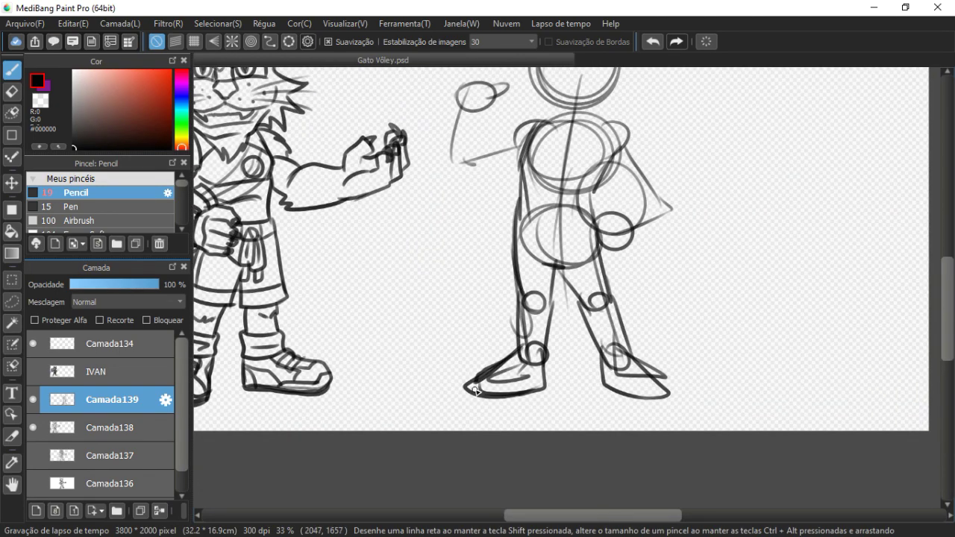
- Reshape the second figure's right-hand foot and reinforce the knee and leg contours above it
mouse_move(616, 354)
left_mouse_down()
mouse_move(569, 351)
mouse_move(553, 385)
left_mouse_up()
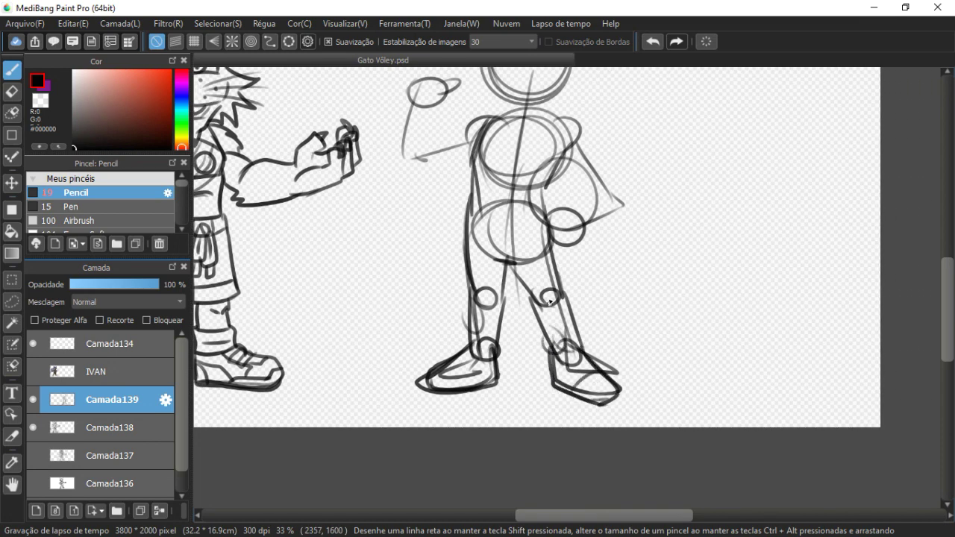
left_click_drag(545, 335, 555, 349)
left_click_drag(536, 288, 533, 301)
left_click_drag(552, 237, 574, 322)
left_click_drag(519, 298, 550, 396)
- Build up the raised arm with upper arm and forearm contours, an elbow circle, and a larger round fist with thumb
mouse_move(513, 230)
left_mouse_down()
mouse_move(517, 260)
mouse_move(501, 245)
mouse_move(447, 263)
left_mouse_up()
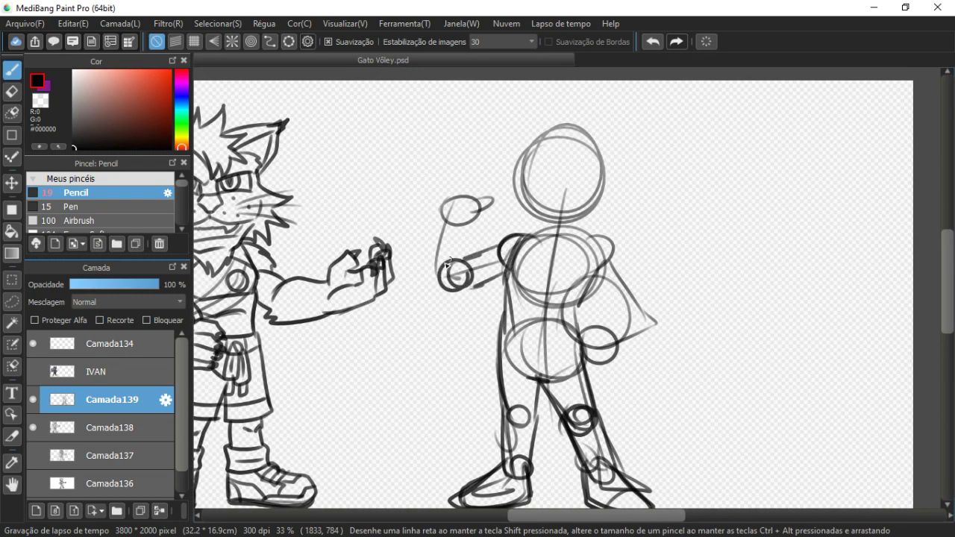
mouse_move(455, 200)
left_mouse_down()
mouse_move(452, 179)
mouse_move(482, 197)
mouse_move(448, 187)
mouse_move(433, 280)
mouse_move(468, 224)
mouse_move(470, 287)
left_mouse_up()
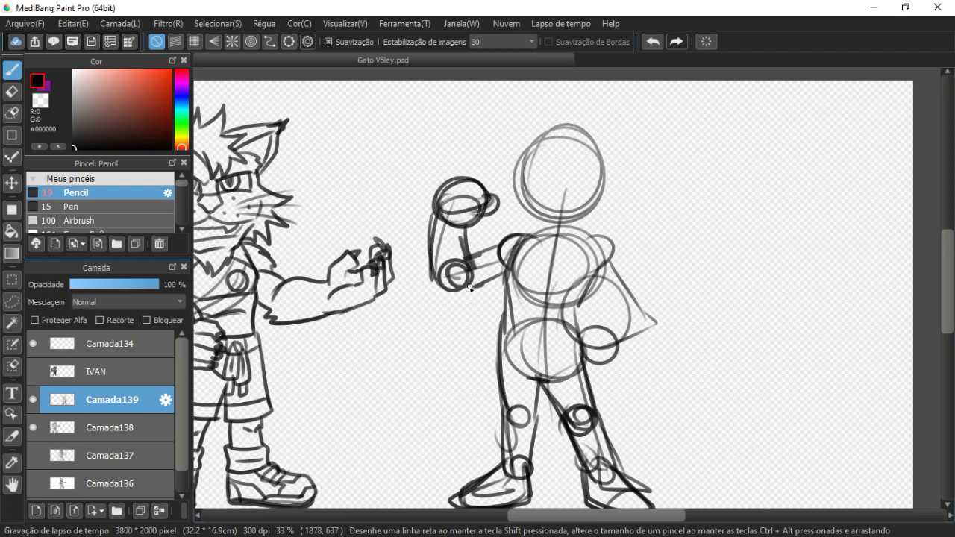
mouse_move(488, 209)
left_mouse_down()
mouse_move(507, 249)
mouse_move(486, 238)
left_mouse_up()
- Build up the arm resting on the hip with shoulder and elbow circles, arm contours, and a simple hand shape
left_click_drag(498, 240, 531, 281)
mouse_move(518, 217)
left_mouse_down()
mouse_move(546, 273)
mouse_move(527, 259)
mouse_move(554, 270)
mouse_move(523, 269)
left_mouse_up()
left_click_drag(522, 265, 496, 305)
mouse_move(555, 289)
left_mouse_down()
mouse_move(510, 318)
mouse_move(525, 322)
mouse_move(493, 300)
mouse_move(479, 310)
mouse_move(495, 296)
mouse_move(470, 326)
mouse_move(522, 308)
left_mouse_up()
left_click_drag(496, 243, 464, 308)
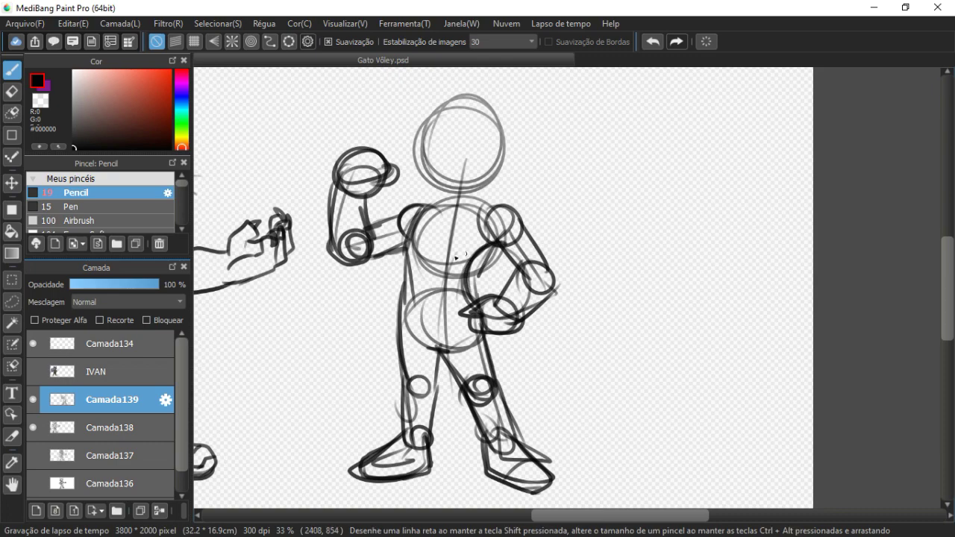
- Add the torso's curved centre line and horizontal guides across the shoulders, chest and waist
left_click_drag(461, 266, 485, 250)
mouse_move(414, 214)
left_mouse_down()
mouse_move(477, 222)
mouse_move(438, 223)
mouse_move(435, 350)
left_mouse_up()
left_click_drag(398, 291, 482, 297)
mouse_move(451, 256)
left_mouse_down()
mouse_move(450, 316)
mouse_move(521, 329)
mouse_move(557, 350)
mouse_move(557, 364)
left_mouse_up()
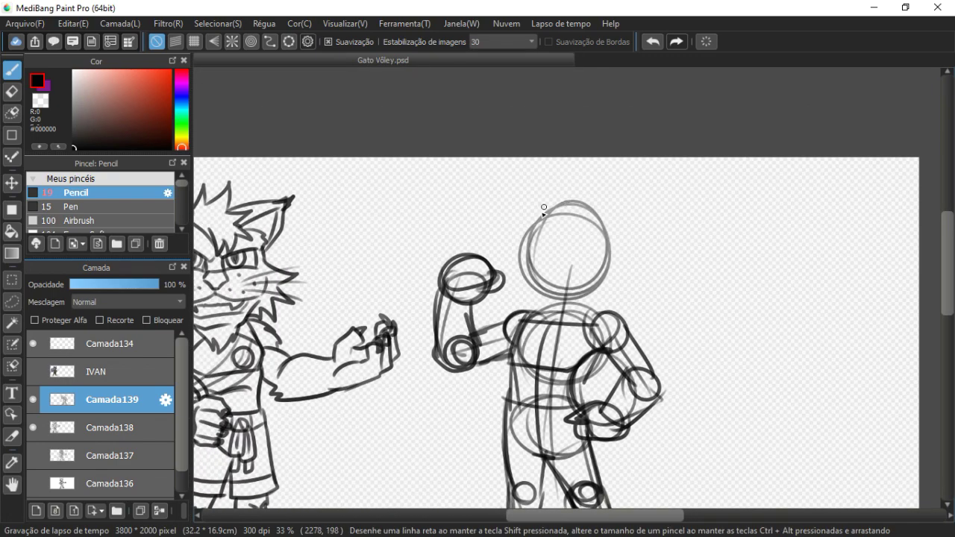
- Sketch the second figure's tapered cheeks and jaw and two pointed ears on the head circle
mouse_move(529, 229)
left_mouse_down()
mouse_move(512, 273)
mouse_move(563, 317)
mouse_move(611, 276)
left_mouse_up()
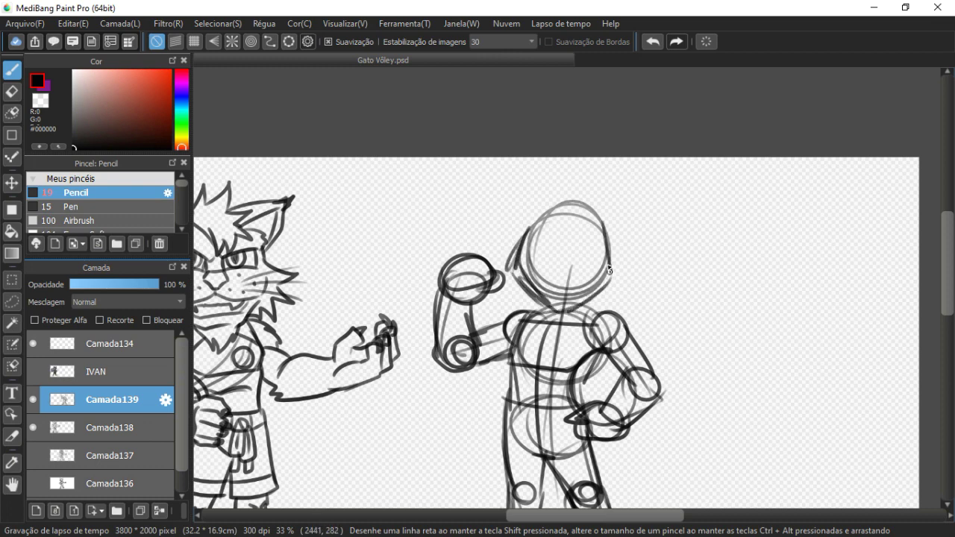
mouse_move(531, 228)
left_mouse_down()
mouse_move(581, 211)
mouse_move(606, 230)
mouse_move(556, 217)
left_mouse_up()
mouse_move(539, 181)
left_mouse_down()
mouse_move(564, 211)
mouse_move(556, 212)
left_mouse_up()
left_click_drag(640, 211, 626, 251)
left_click_drag(603, 256, 593, 216)
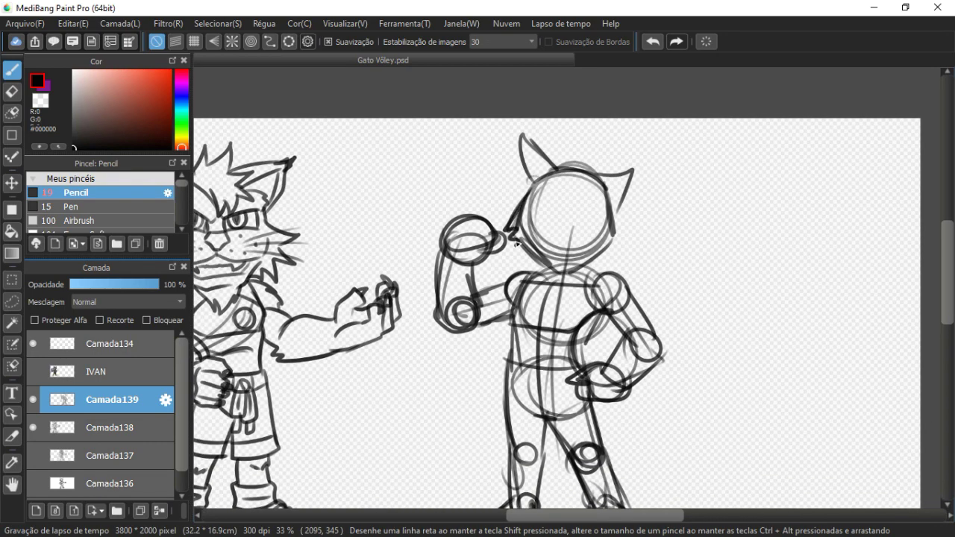
left_click_drag(549, 290, 538, 278)
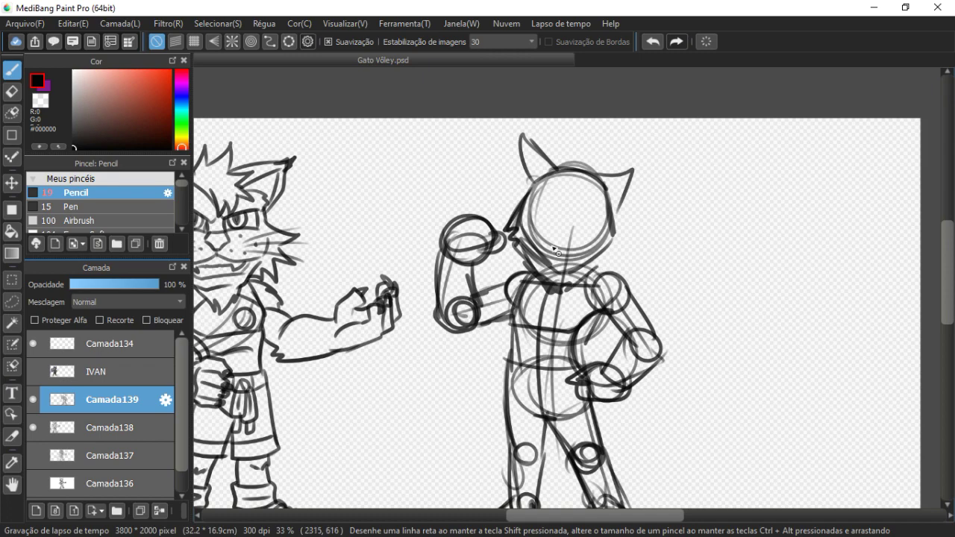
key("ctrl+z")
key("ctrl+z")
key("ctrl+z")
- Draw curved horizontal guides for the eyes and a vertical centre guide across the second figure's head
key("ctrl+minus")
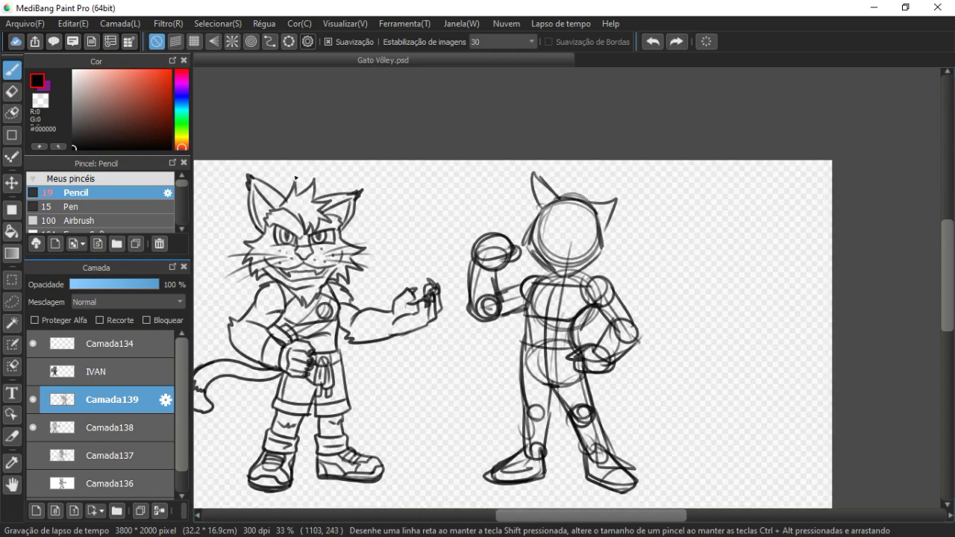
key("ctrl+plus")
key("ctrl+plus")
left_click_drag(502, 248, 431, 299)
left_click_drag(432, 205, 573, 224)
left_click_drag(427, 226, 555, 253)
mouse_move(511, 166)
left_mouse_down()
mouse_move(504, 271)
mouse_move(482, 331)
left_mouse_up()
- Sketch the lower face with a nose, a curved mouth, and jagged fur on the cheeks and chin
mouse_move(480, 254)
left_mouse_down()
mouse_move(496, 281)
mouse_move(505, 274)
mouse_move(440, 285)
mouse_move(484, 300)
mouse_move(561, 301)
left_mouse_up()
mouse_move(517, 266)
left_mouse_down()
mouse_move(578, 281)
mouse_move(571, 299)
left_mouse_up()
mouse_move(464, 302)
left_mouse_down()
mouse_move(526, 320)
mouse_move(552, 302)
left_mouse_up()
mouse_move(478, 333)
left_mouse_down()
mouse_move(519, 339)
mouse_move(556, 312)
left_mouse_up()
mouse_move(439, 263)
left_mouse_down()
mouse_move(420, 308)
mouse_move(448, 321)
mouse_move(435, 324)
mouse_move(483, 360)
mouse_move(506, 364)
mouse_move(552, 326)
left_mouse_up()
mouse_move(567, 274)
left_mouse_down()
mouse_move(601, 281)
mouse_move(597, 308)
mouse_move(585, 324)
mouse_move(540, 332)
left_mouse_up()
- Sketch slanted angry eyebrows and the outlines of the eyes beneath them
left_click_drag(500, 254, 527, 309)
mouse_move(477, 282)
left_mouse_down()
mouse_move(529, 297)
mouse_move(538, 272)
mouse_move(484, 257)
left_mouse_up()
left_click_drag(580, 286, 550, 293)
left_click_drag(494, 276, 490, 314)
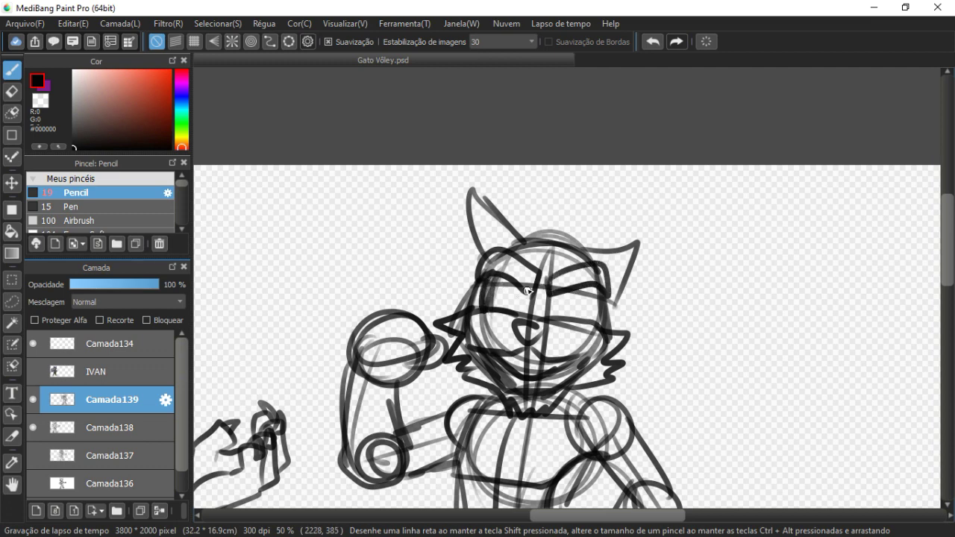
left_click_drag(594, 295, 591, 324)
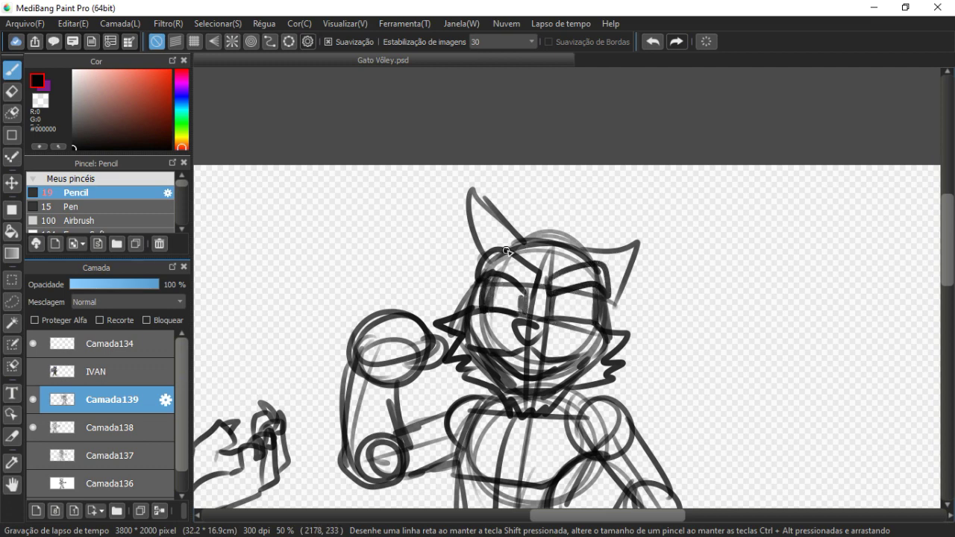
- Sketch spiky hair tufts over the forehead and redraw the left-hand ear with an inner contour
mouse_move(559, 231)
left_mouse_down()
mouse_move(525, 244)
mouse_move(524, 285)
mouse_move(565, 267)
mouse_move(563, 231)
mouse_move(584, 242)
mouse_move(570, 269)
left_mouse_up()
mouse_move(506, 194)
left_mouse_down()
mouse_move(550, 225)
mouse_move(513, 268)
mouse_move(518, 226)
mouse_move(520, 275)
mouse_move(549, 245)
left_mouse_up()
left_click_drag(513, 217, 513, 305)
left_click_drag(523, 278, 529, 217)
left_click_drag(589, 238, 515, 254)
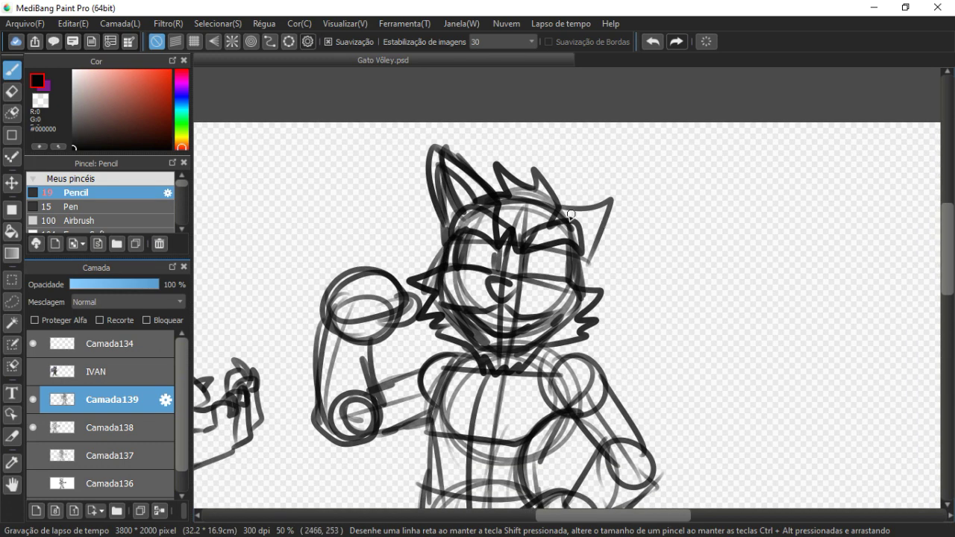
- Redraw the second cat's right-hand ear as a tall upright triangle with an inner contour
mouse_move(561, 206)
left_mouse_down()
mouse_move(596, 174)
mouse_move(589, 240)
left_mouse_up()
mouse_move(600, 175)
left_mouse_down()
mouse_move(583, 254)
mouse_move(554, 202)
mouse_move(602, 152)
left_mouse_up()
left_click_drag(560, 219, 585, 184)
left_click_drag(601, 170, 584, 247)
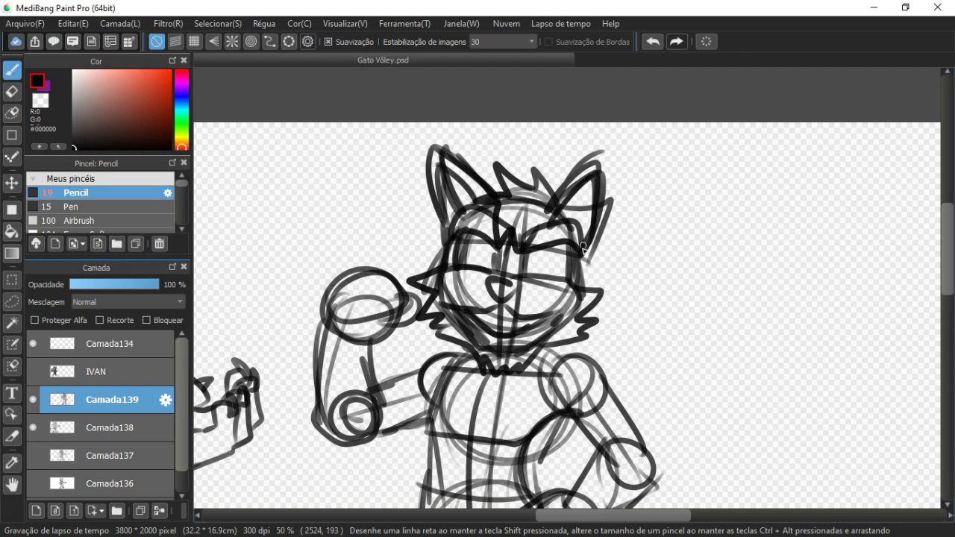
scroll(582, 283, "down", 4)
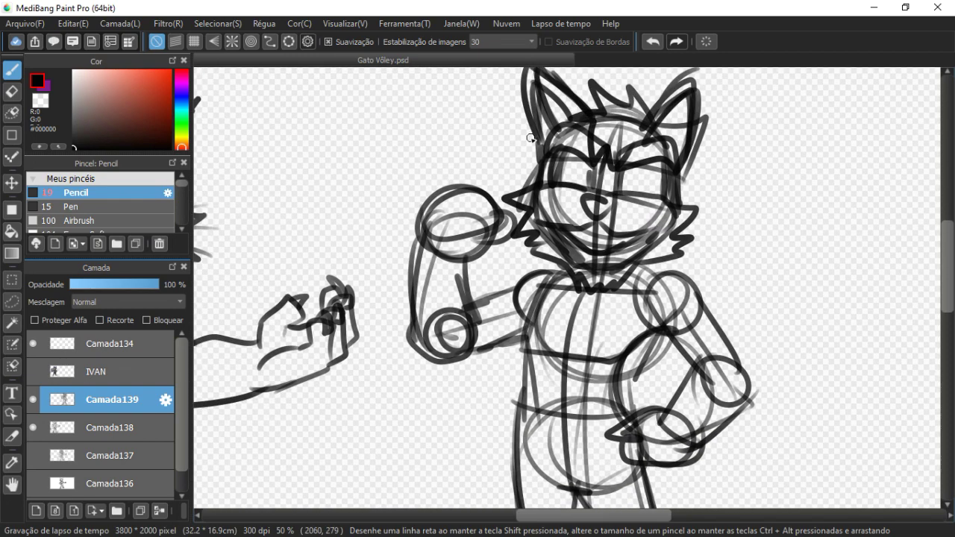
- Sketch wider jagged fur on both cheeks of the second cat
scroll(590, 277, "up", 4)
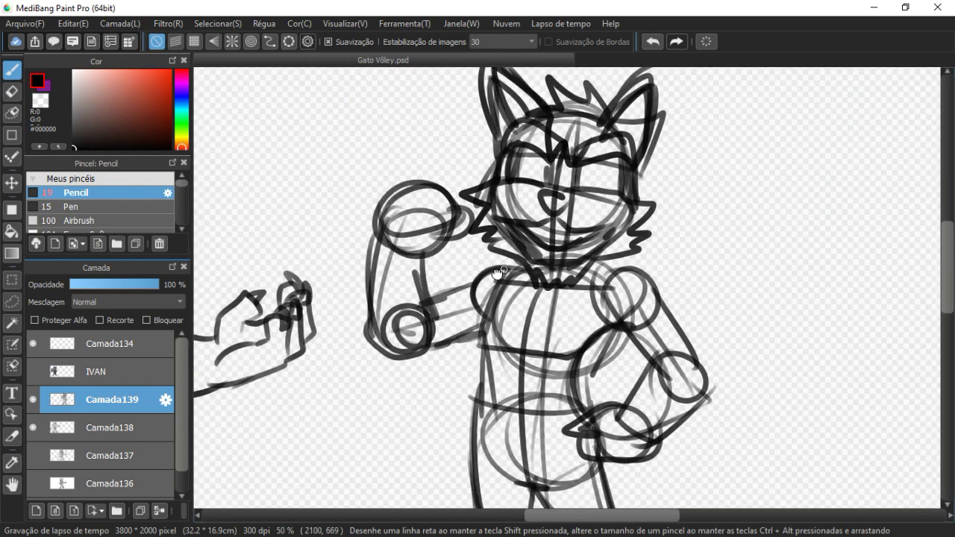
mouse_move(440, 200)
left_mouse_down()
mouse_move(476, 224)
mouse_move(449, 254)
mouse_move(473, 254)
mouse_move(498, 276)
left_mouse_up()
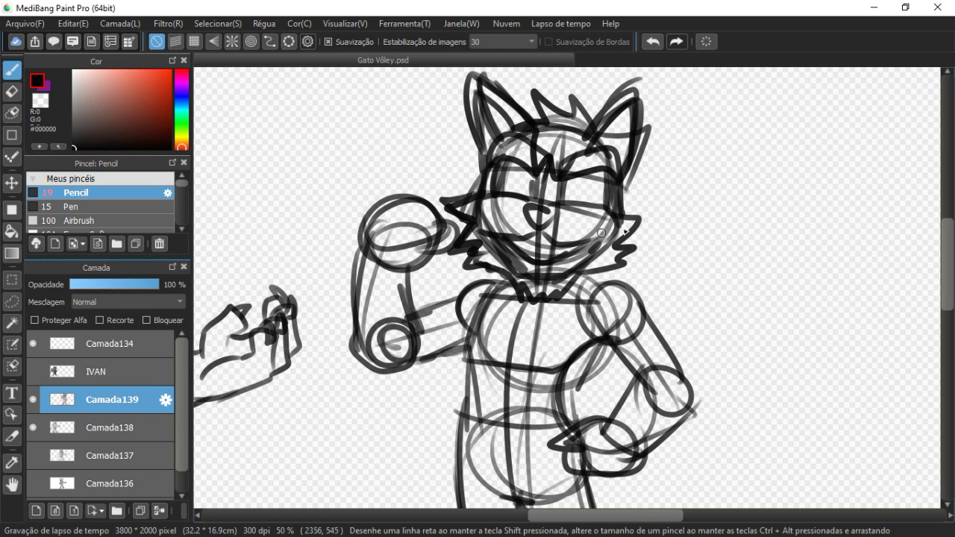
mouse_move(621, 200)
left_mouse_down()
mouse_move(654, 237)
mouse_move(633, 245)
mouse_move(627, 275)
mouse_move(585, 273)
left_mouse_up()
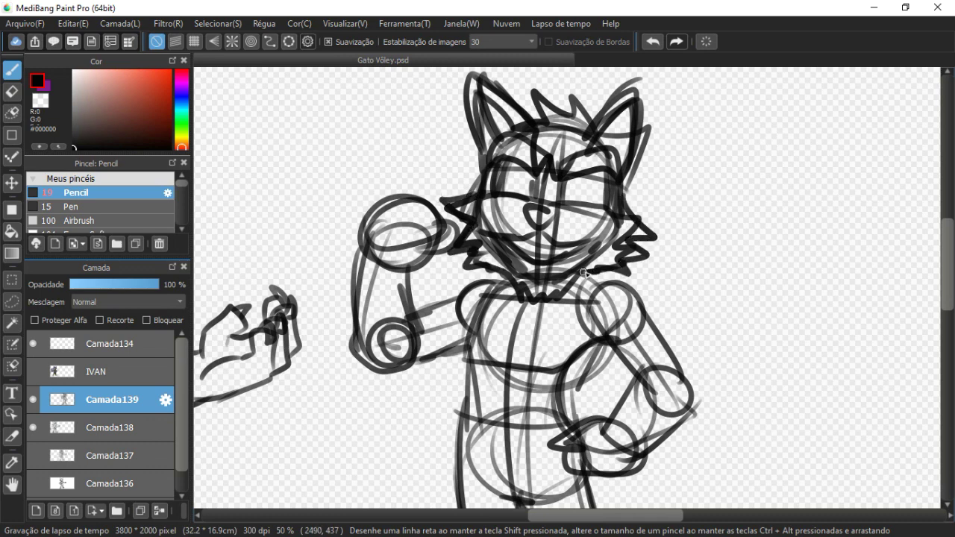
scroll(569, 294, "up", 2)
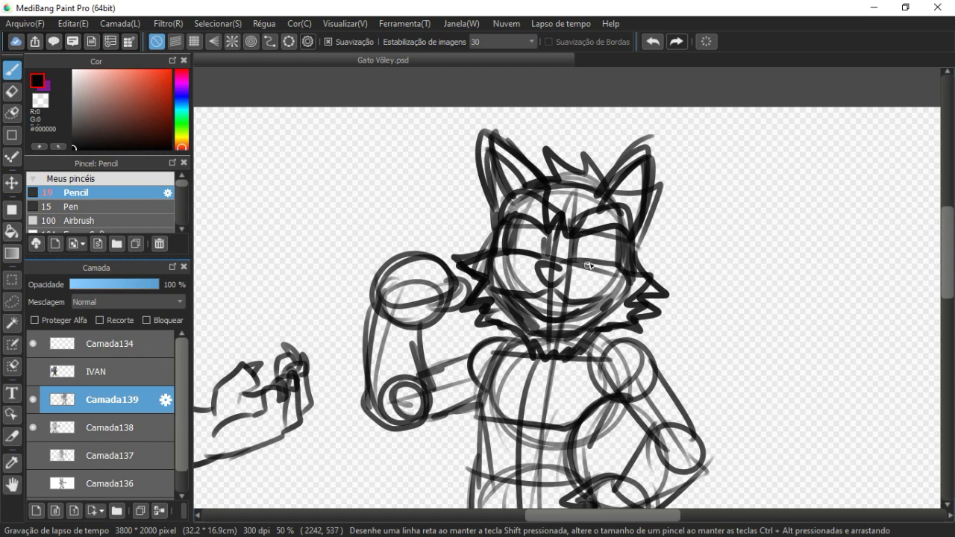
- Select the second cat's head with the Lasso, shift it slightly down toward the raised fist, and deselect
key("l")
mouse_move(458, 135)
left_mouse_down()
mouse_move(486, 242)
mouse_move(459, 247)
mouse_move(454, 265)
mouse_move(483, 291)
mouse_move(465, 304)
mouse_move(464, 323)
mouse_move(523, 362)
mouse_move(568, 367)
mouse_move(616, 344)
left_mouse_up()
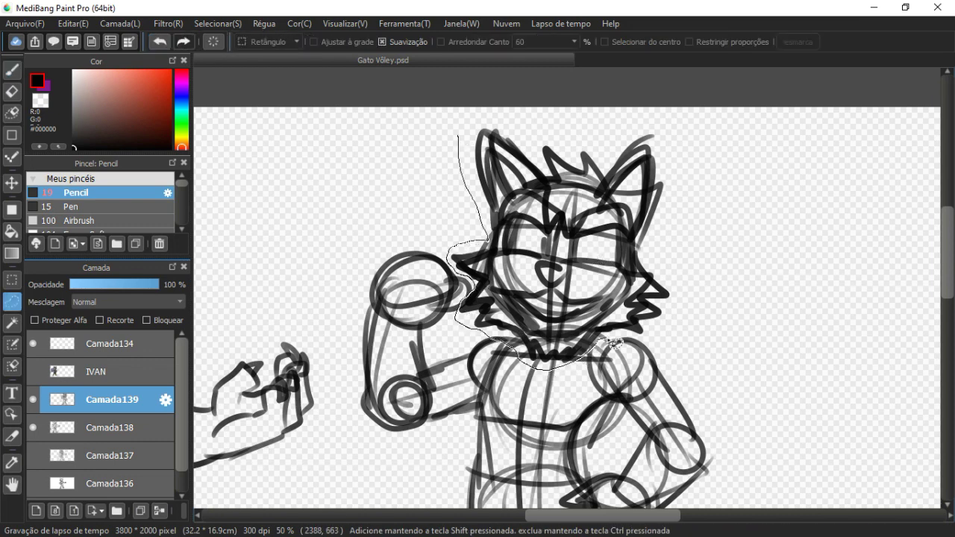
mouse_move(682, 318)
left_mouse_down()
mouse_move(665, 243)
mouse_move(686, 170)
mouse_move(613, 133)
mouse_move(535, 129)
mouse_move(458, 137)
left_mouse_up()
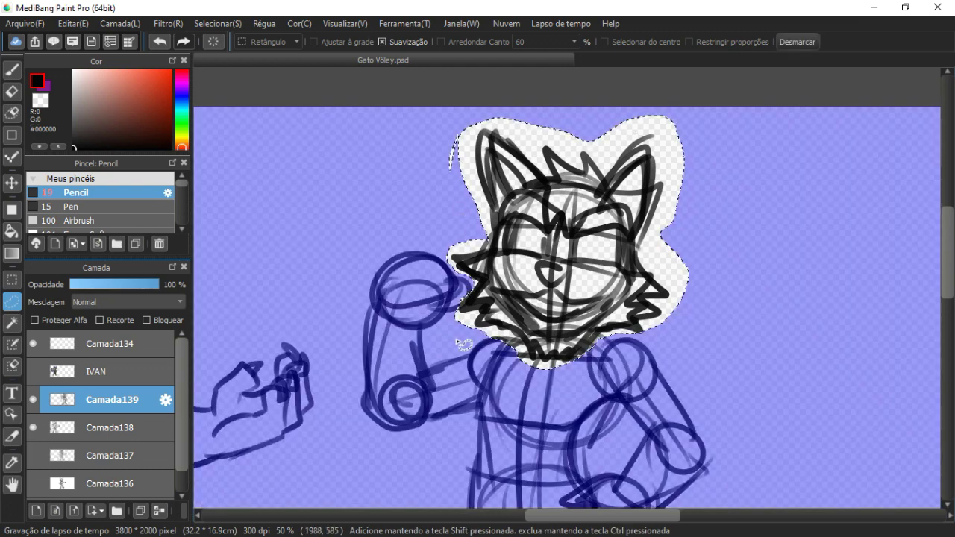
key("v")
left_click_drag(575, 241, 569, 255)
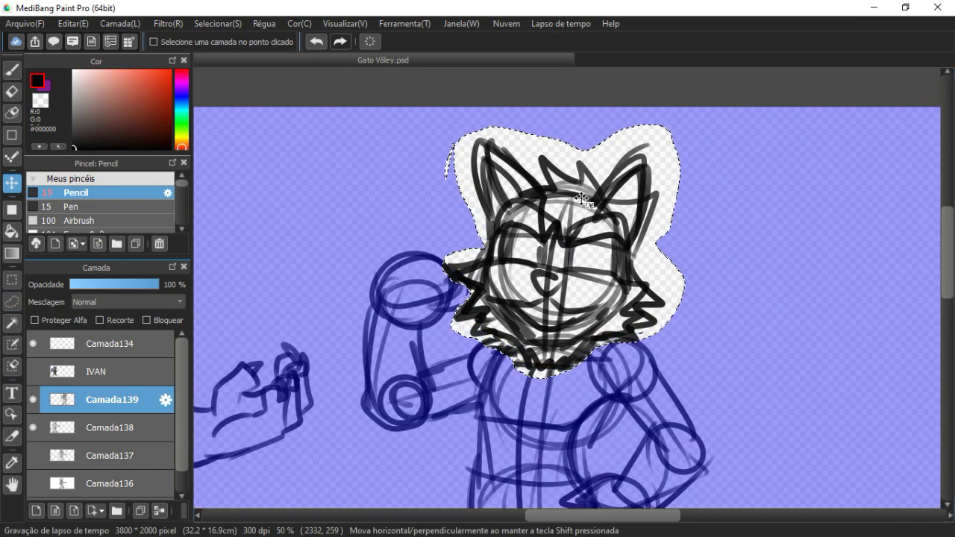
key("ctrl+d")
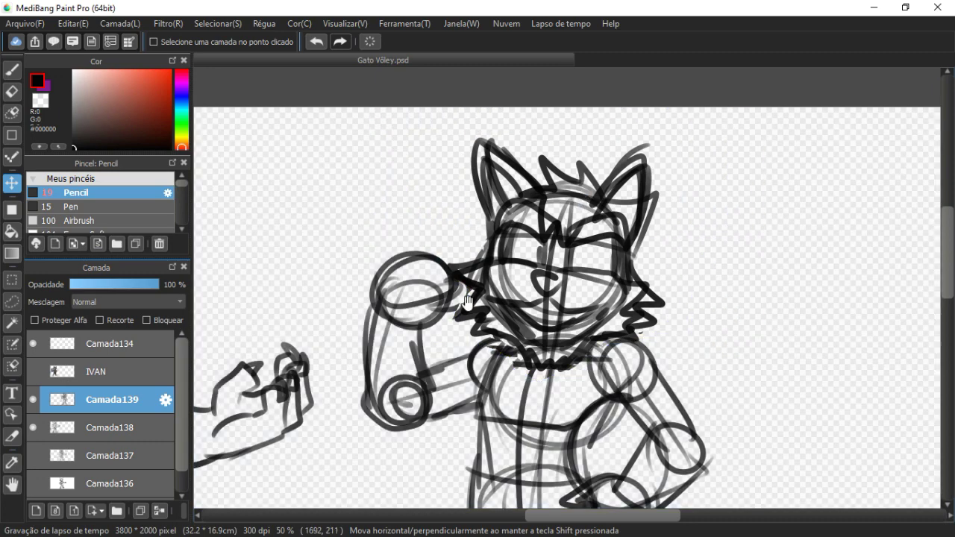
- Sketch the shorts' waistband with a tied, hanging knot and begin the left-hand leg of the shorts
left_click_drag(497, 227, 545, 148)
scroll(545, 149, "down", 5)
scroll(547, 153, "up", 1)
scroll(547, 152, "down", 1)
scroll(547, 152, "up", 2)
mouse_move(326, 294)
left_mouse_down()
mouse_move(302, 278)
mouse_move(308, 292)
left_mouse_up()
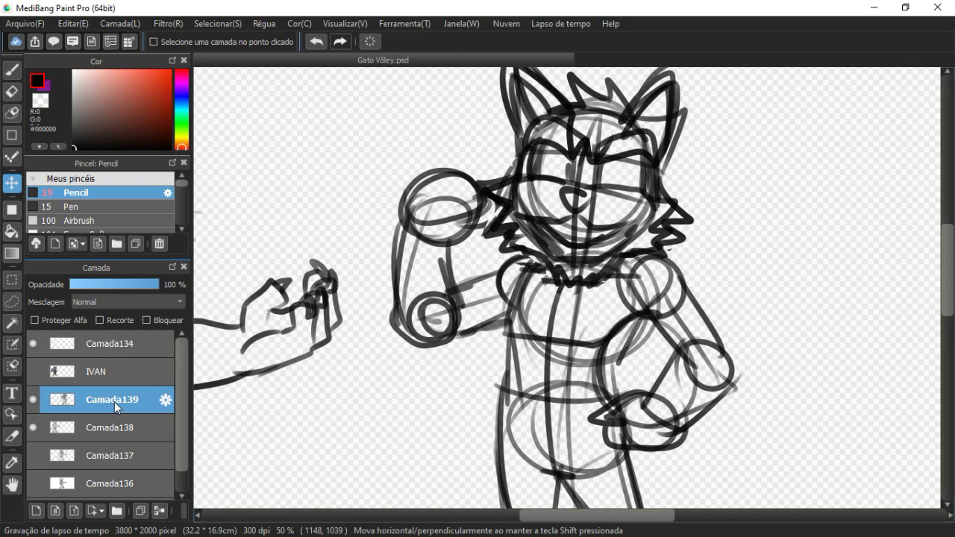
mouse_move(482, 354)
left_mouse_down()
mouse_move(569, 221)
mouse_move(607, 207)
mouse_move(569, 266)
left_mouse_up()
key("b")
mouse_move(607, 239)
left_mouse_down()
mouse_move(690, 244)
mouse_move(610, 284)
mouse_move(700, 303)
left_mouse_up()
mouse_move(626, 305)
left_mouse_down()
mouse_move(658, 312)
mouse_move(647, 332)
mouse_move(667, 363)
mouse_move(650, 348)
mouse_move(654, 381)
mouse_move(602, 325)
mouse_move(648, 333)
left_mouse_up()
left_click_drag(669, 334, 714, 324)
mouse_move(616, 331)
left_mouse_down()
mouse_move(610, 272)
mouse_move(582, 340)
left_mouse_up()
left_click_drag(594, 275, 589, 355)
mouse_move(595, 297)
left_mouse_down()
mouse_move(584, 370)
mouse_move(660, 380)
left_mouse_up()
left_click_drag(582, 369, 653, 382)
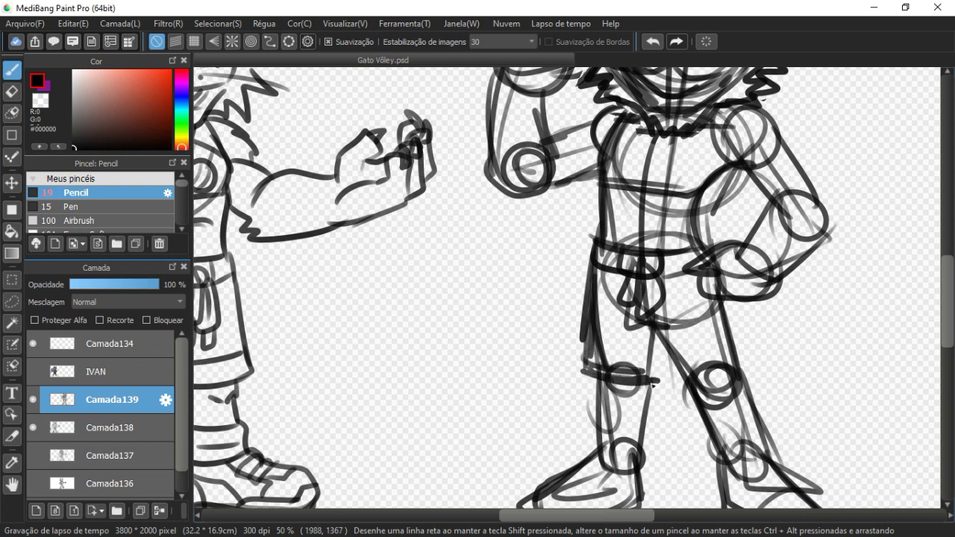
- Outline both legs of the shorts and give them banded hems at the knees
left_click_drag(649, 348, 664, 376)
left_click_drag(587, 322, 583, 373)
left_click_drag(582, 373, 656, 385)
left_click_drag(645, 320, 669, 385)
mouse_move(646, 340)
left_mouse_down()
mouse_move(680, 397)
mouse_move(752, 377)
left_mouse_up()
left_click_drag(695, 389, 755, 373)
mouse_move(758, 369)
left_mouse_down()
mouse_move(728, 308)
mouse_move(756, 378)
left_mouse_up()
left_click_drag(758, 376, 725, 306)
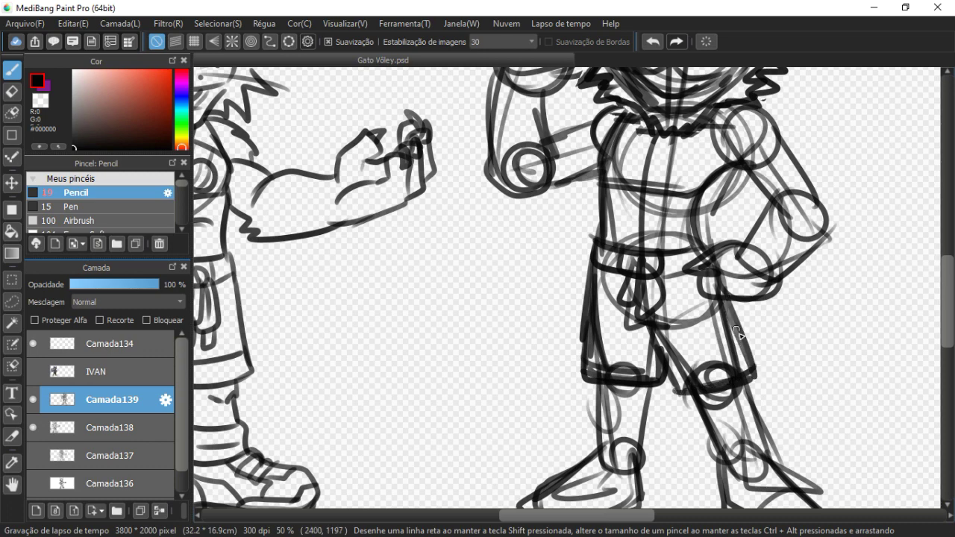
left_click_drag(679, 369, 747, 353)
left_click_drag(599, 346, 682, 356)
- Sketch a sock cuff and a rounded shoe over the left-hand foot
left_click_drag(634, 370, 650, 241)
left_click_drag(604, 282, 662, 293)
mouse_move(661, 293)
left_mouse_down()
mouse_move(606, 289)
mouse_move(606, 330)
left_mouse_up()
left_click_drag(606, 332, 651, 336)
left_click_drag(660, 294, 660, 345)
mouse_move(609, 319)
left_mouse_down()
mouse_move(534, 355)
mouse_move(531, 388)
left_mouse_up()
left_click_drag(535, 355, 532, 386)
left_click_drag(532, 385, 669, 383)
left_click_drag(655, 337, 658, 388)
- Sketch a matching sock cuff and shoe over the right-hand foot
left_click_drag(667, 350, 549, 356)
left_click_drag(603, 311, 661, 299)
mouse_move(597, 308)
left_mouse_down()
mouse_move(603, 333)
mouse_move(667, 332)
left_mouse_up()
left_click_drag(661, 301, 669, 328)
mouse_move(609, 340)
left_mouse_down()
mouse_move(643, 402)
mouse_move(635, 396)
mouse_move(694, 416)
left_mouse_up()
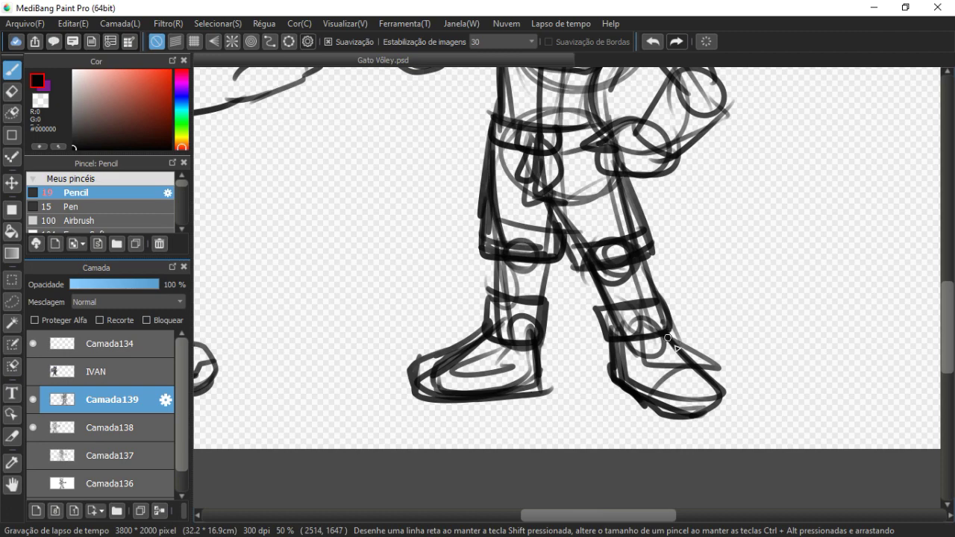
left_click_drag(668, 338, 678, 421)
left_click_drag(603, 305, 652, 300)
left_click_drag(627, 257, 659, 307)
- Strengthen the torso's side and sketch diagonal shirt lines from the neck fur toward both shoulders
left_click_drag(605, 207, 578, 365)
mouse_move(643, 352)
left_mouse_down()
mouse_move(597, 361)
mouse_move(628, 326)
left_mouse_up()
mouse_move(585, 291)
left_mouse_down()
mouse_move(591, 365)
mouse_move(525, 371)
mouse_move(502, 350)
left_mouse_up()
left_click_drag(553, 325, 564, 426)
left_click_drag(596, 287, 632, 319)
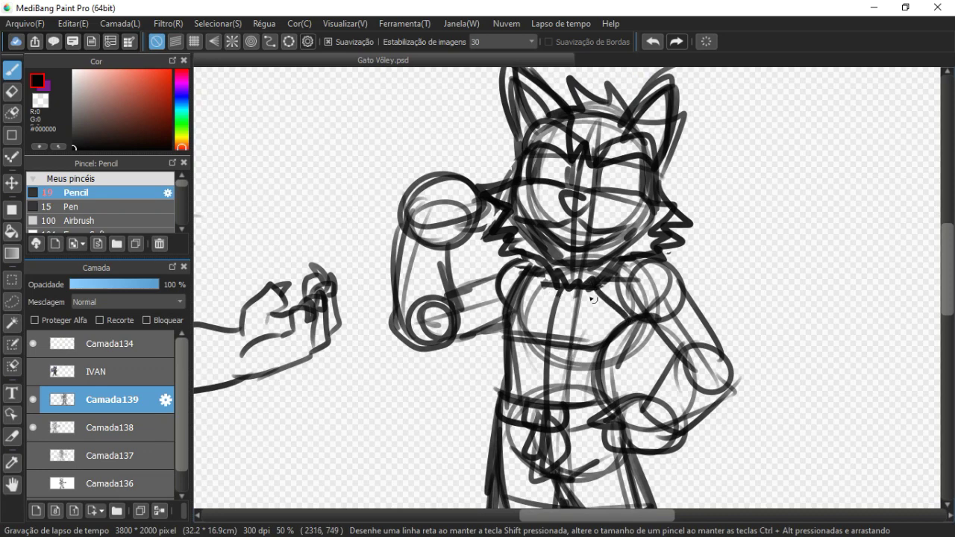
left_click_drag(547, 285, 504, 316)
- Sketch the raised fist with its fingers and firm up the outline of the bent arm below it
left_click_drag(619, 296, 715, 329)
mouse_move(556, 328)
left_mouse_down()
mouse_move(625, 356)
mouse_move(640, 347)
left_mouse_up()
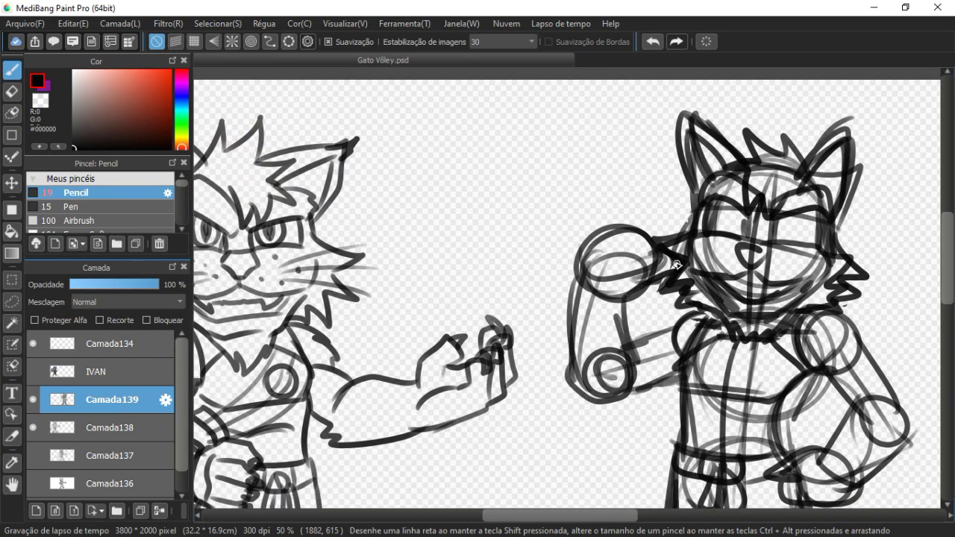
mouse_move(625, 233)
left_mouse_down()
mouse_move(656, 266)
mouse_move(641, 277)
mouse_move(589, 254)
left_mouse_up()
mouse_move(634, 281)
left_mouse_down()
mouse_move(611, 230)
mouse_move(610, 282)
left_mouse_up()
mouse_move(585, 235)
left_mouse_down()
mouse_move(595, 285)
mouse_move(651, 282)
mouse_move(628, 235)
mouse_move(650, 293)
left_mouse_up()
mouse_move(663, 273)
left_mouse_down()
mouse_move(658, 280)
mouse_move(618, 263)
left_mouse_up()
left_click_drag(554, 208, 566, 315)
left_click_drag(550, 218, 543, 297)
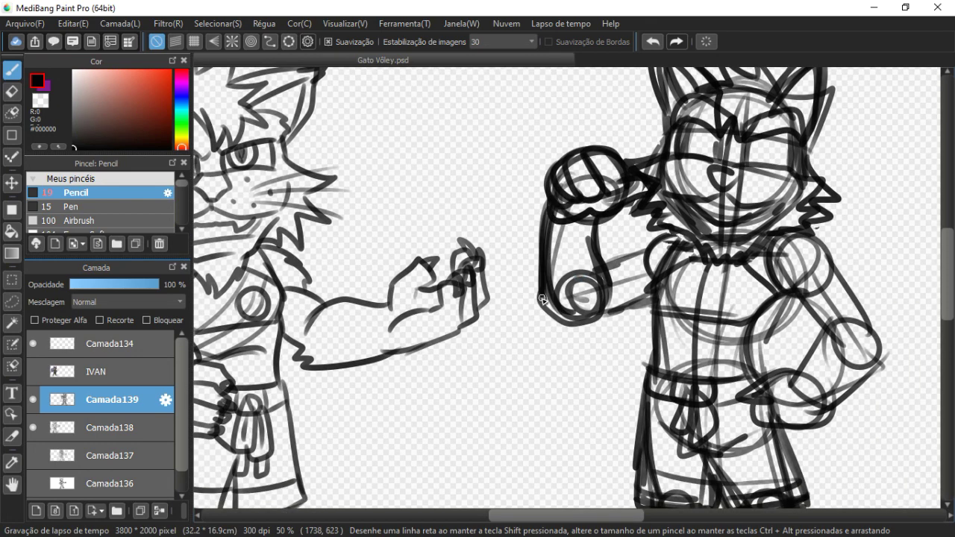
mouse_move(578, 332)
left_mouse_down()
mouse_move(604, 335)
mouse_move(650, 297)
left_mouse_up()
mouse_move(602, 267)
left_mouse_down()
mouse_move(649, 258)
mouse_move(520, 243)
left_mouse_up()
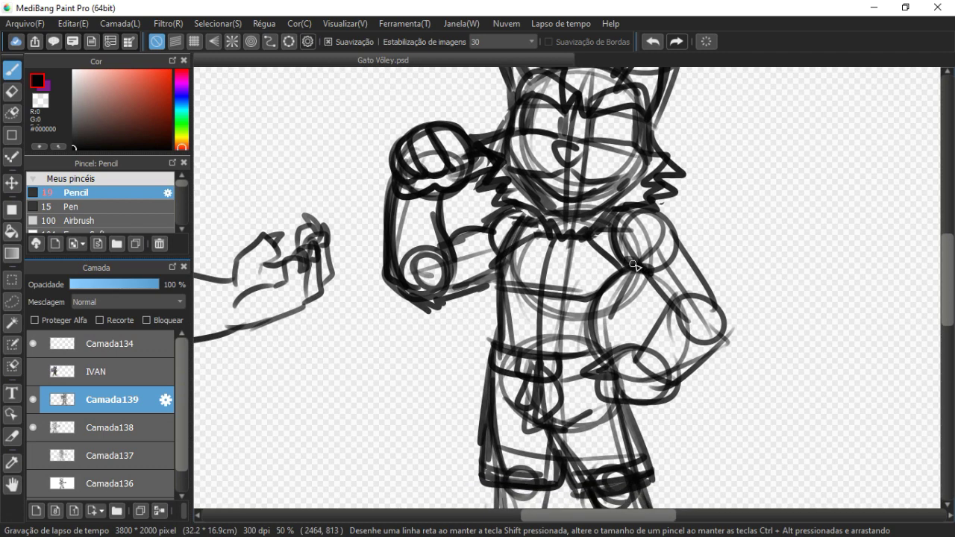
- Outline the right-hand arm resting on the hip, adding fur tufts at the shoulder and elbow
left_click_drag(634, 265, 674, 311)
left_click_drag(660, 210, 723, 307)
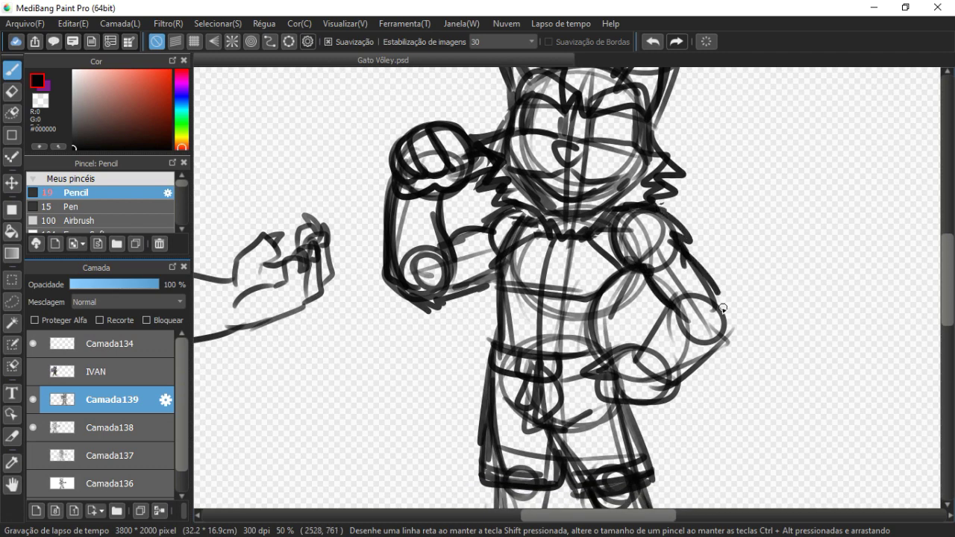
left_click_drag(634, 266, 679, 321)
mouse_move(643, 353)
left_mouse_down()
mouse_move(673, 303)
mouse_move(734, 326)
mouse_move(670, 379)
left_mouse_up()
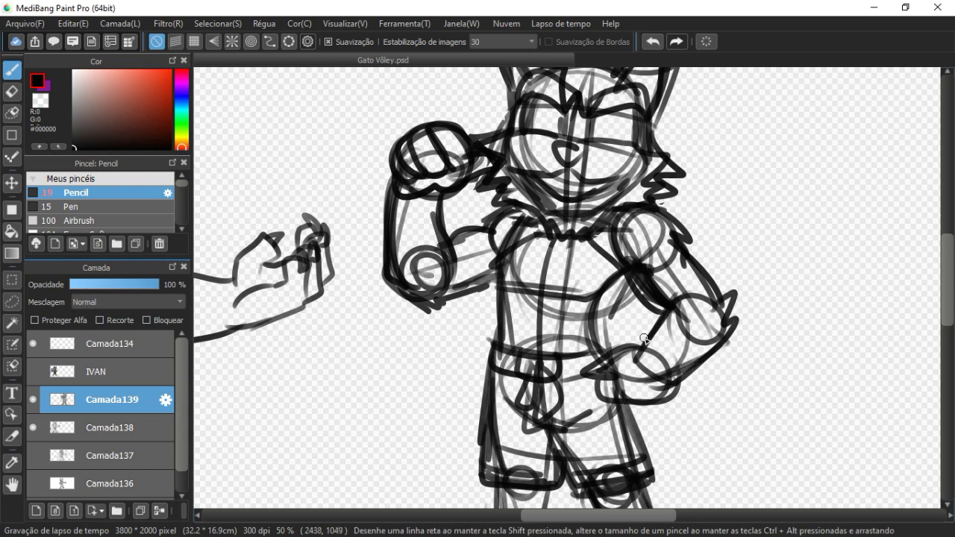
left_click_drag(603, 339, 611, 423)
scroll(610, 423, "up", 2)
mouse_move(538, 261)
left_mouse_down()
mouse_move(553, 252)
mouse_move(543, 265)
left_mouse_up()
mouse_move(607, 255)
left_mouse_down()
mouse_move(603, 262)
mouse_move(611, 256)
left_mouse_up()
key("ctrl+z")
key("ctrl+z")
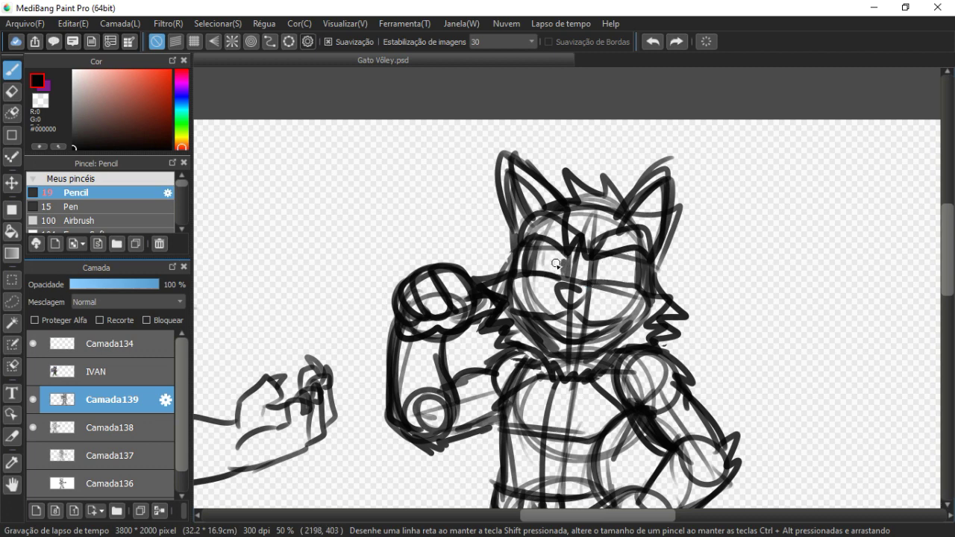
- Draw an oval iris in each of the second cat's eyes
mouse_move(538, 254)
left_mouse_down()
mouse_move(558, 261)
mouse_move(534, 263)
left_mouse_up()
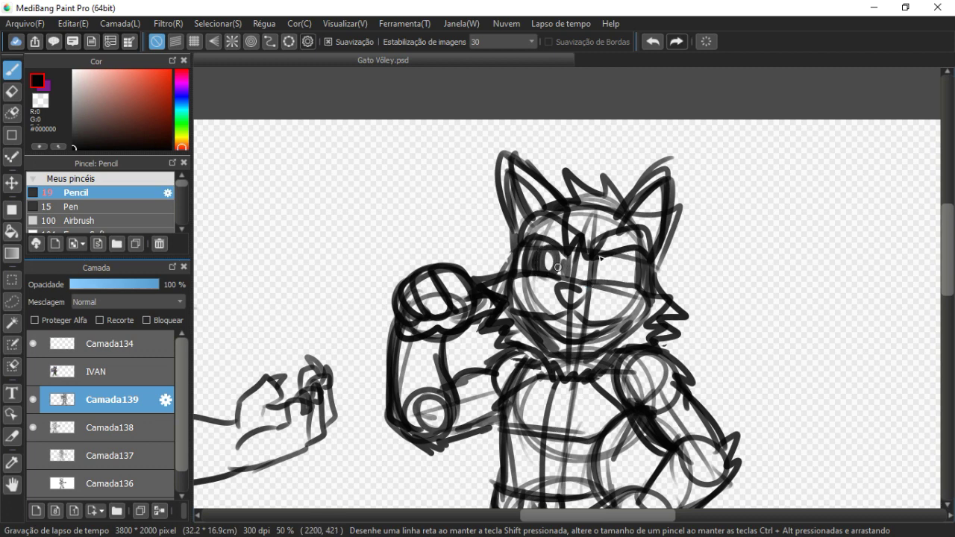
left_click_drag(620, 281, 606, 279)
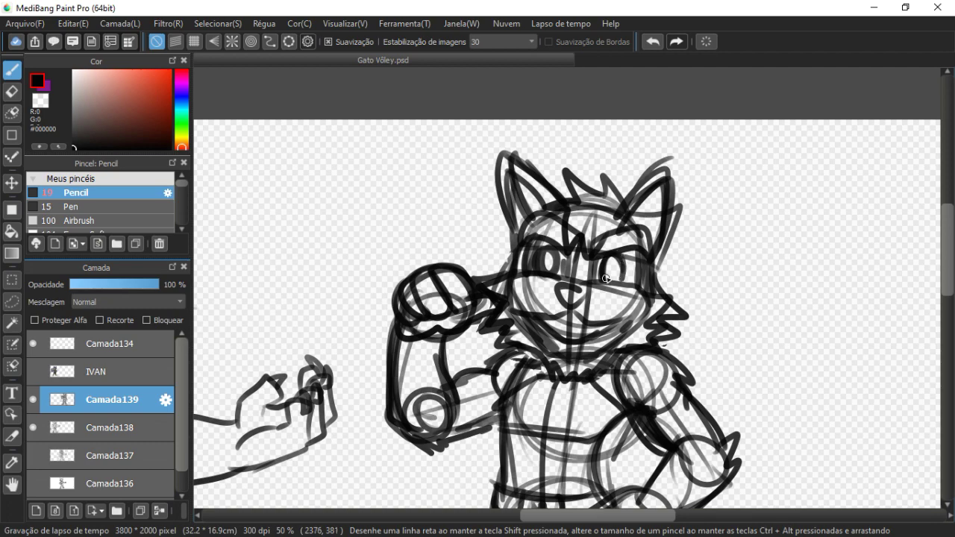
- Sketch a tail arching out behind the right-hand arm, replacing the first attempt with one closer to the body
left_click_drag(570, 304, 610, 240)
key("ctrl+minus")
key("ctrl+minus")
key("ctrl+minus")
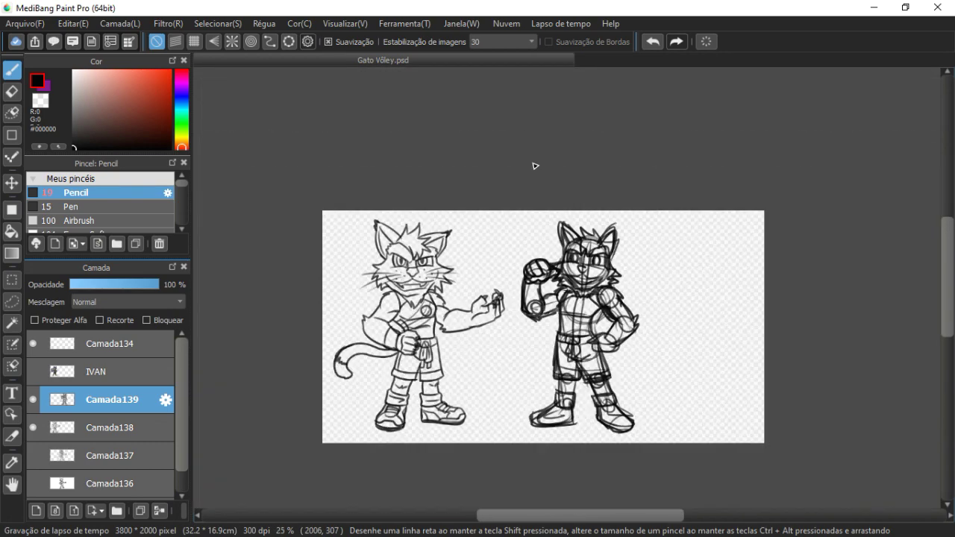
key("ctrl+plus")
left_click_drag(484, 364, 410, 308)
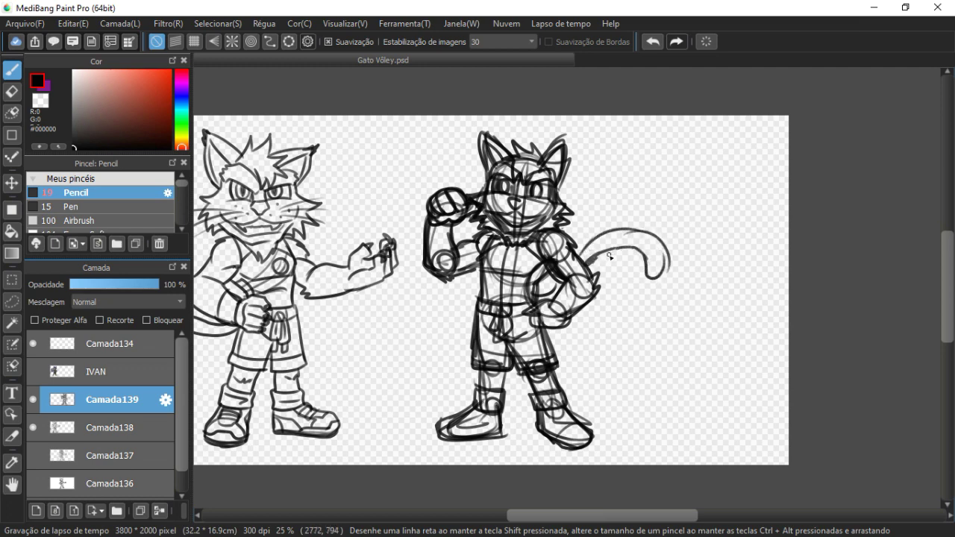
key("ctrl+z")
key("ctrl+z")
key("ctrl+z")
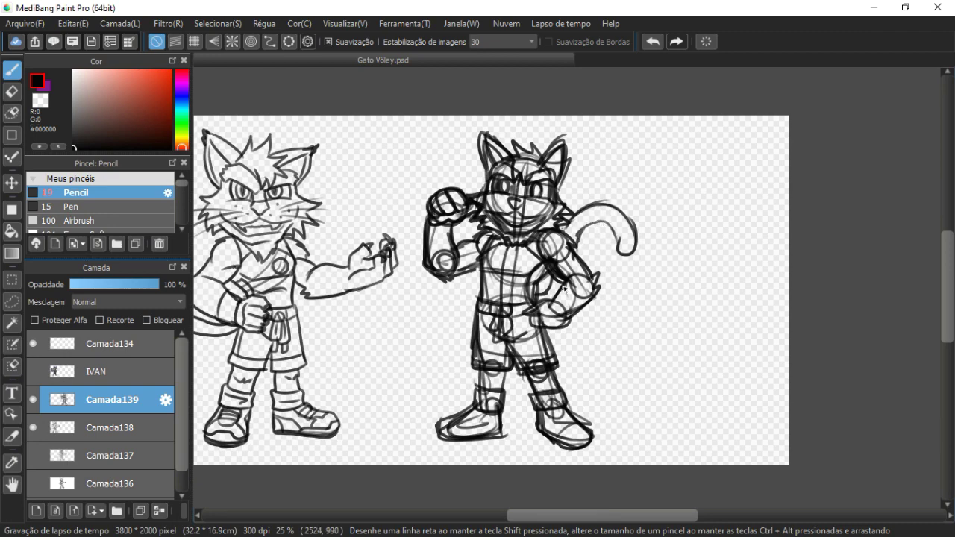
- Lower the second cat's sketch layer to 25% opacity and add a new layer above it
left_click_drag(524, 298, 606, 295)
scroll(547, 199, "down", 2)
scroll(548, 200, "up", 2)
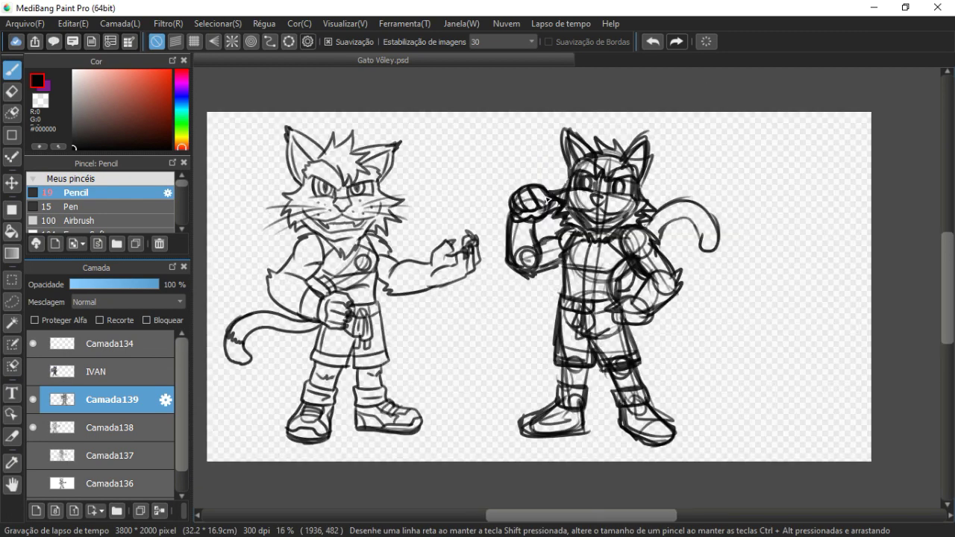
left_click_drag(485, 296, 461, 293)
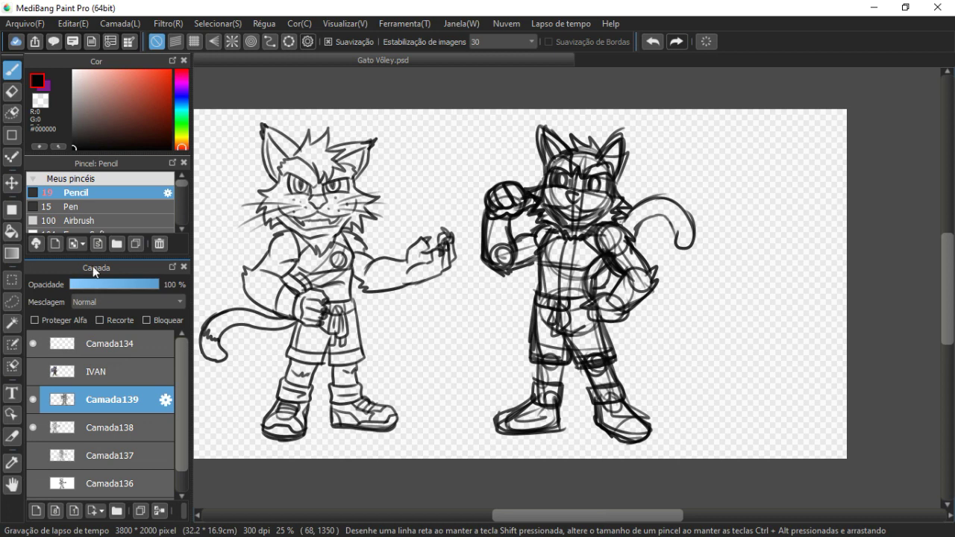
left_click_drag(109, 282, 92, 284)
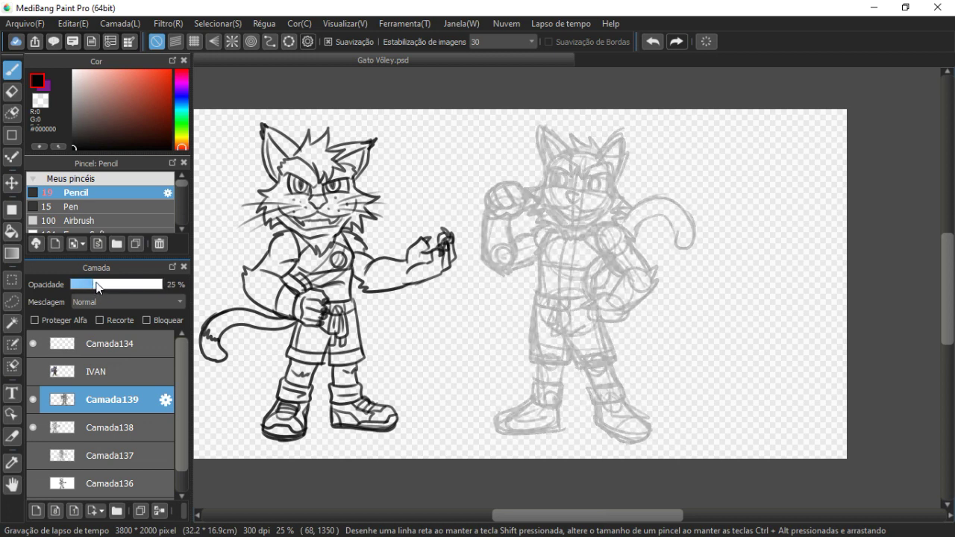
left_click(36, 511)
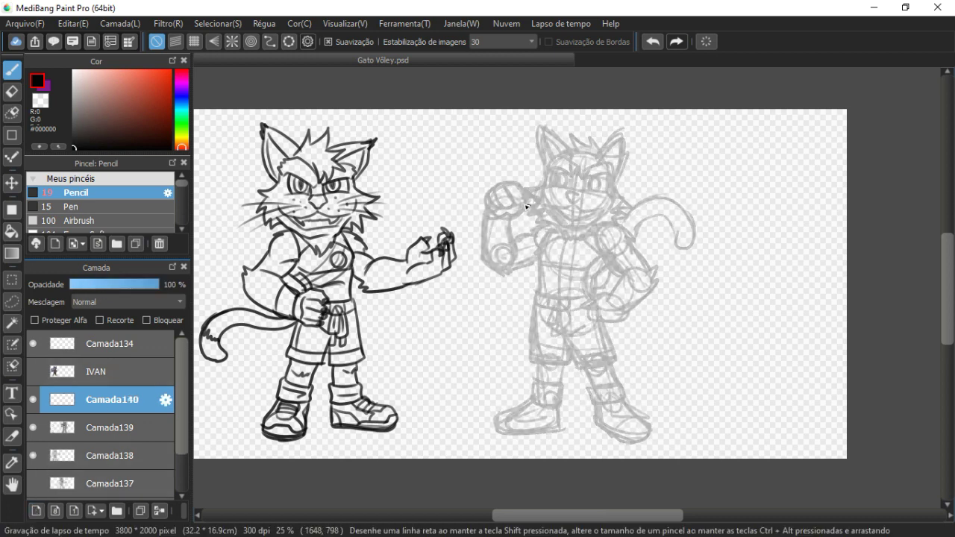
- Draw the final lines of the left-hand eyebrow, upper eyelid and eye sides over the faded sketch
scroll(502, 184, "down", 1)
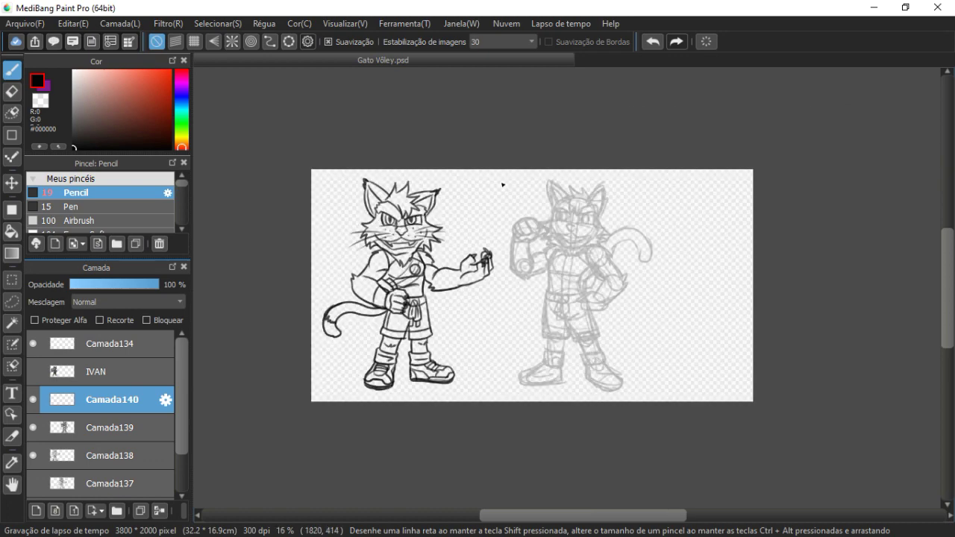
scroll(502, 184, "up", 4)
left_click_drag(459, 250, 395, 390)
left_click_drag(469, 216, 410, 362)
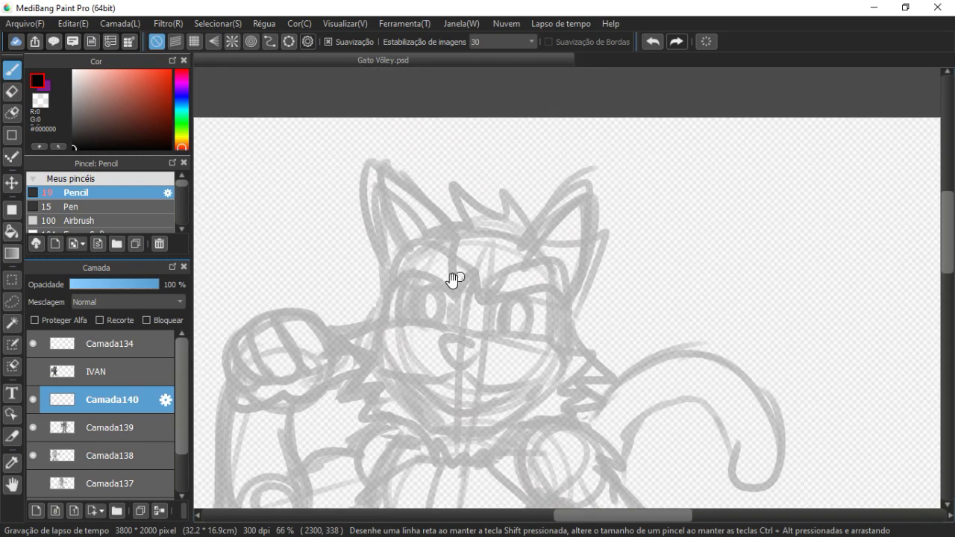
left_click_drag(454, 280, 489, 316)
scroll(440, 262, "up", 3)
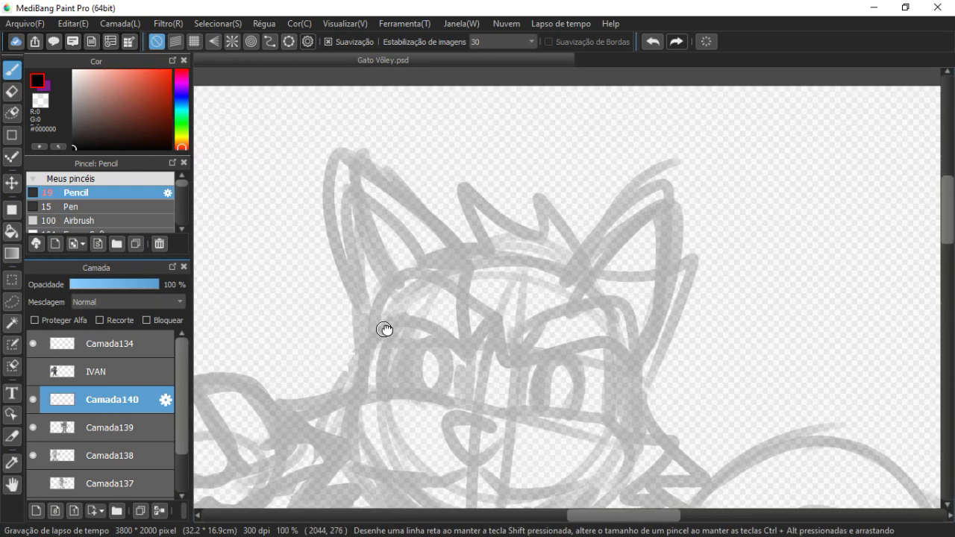
mouse_move(391, 201)
left_mouse_down()
mouse_move(349, 212)
mouse_move(376, 256)
mouse_move(390, 247)
mouse_move(441, 286)
left_mouse_up()
mouse_move(371, 257)
left_mouse_down()
mouse_move(356, 298)
mouse_move(364, 325)
left_mouse_up()
left_click_drag(436, 273, 425, 323)
- Draw the final lines of the right-hand eyebrow, upper eyelid and eye sides
mouse_move(468, 282)
left_mouse_down()
mouse_move(523, 272)
mouse_move(584, 289)
left_mouse_up()
mouse_move(574, 215)
left_mouse_down()
mouse_move(606, 249)
mouse_move(579, 337)
left_mouse_up()
left_click_drag(580, 288, 565, 343)
left_click_drag(515, 286, 486, 338)
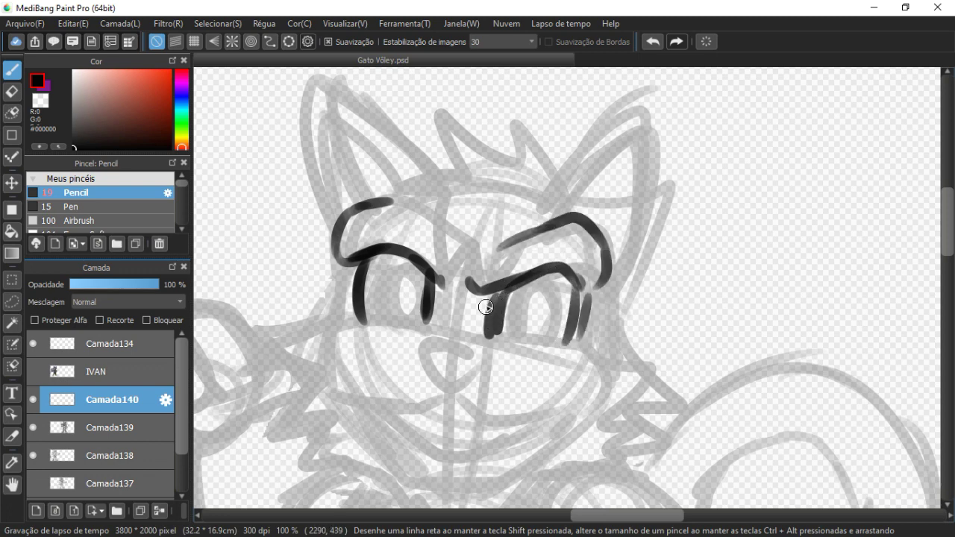
- Draw a zigzag hair tuft pointing down between the eyebrows and a short line beside the left-hand eye
mouse_move(487, 148)
left_mouse_down()
mouse_move(459, 162)
mouse_move(394, 144)
mouse_move(436, 187)
mouse_move(395, 221)
mouse_move(517, 232)
left_mouse_up()
left_click_drag(491, 154, 556, 181)
mouse_move(506, 239)
left_mouse_down()
mouse_move(535, 154)
mouse_move(567, 163)
left_mouse_up()
left_click_drag(403, 187, 396, 230)
- Draw the curved lines beneath both eyes, running outward from the bridge of the nose
left_click_drag(397, 252, 460, 209)
left_click_drag(502, 228, 470, 233)
mouse_move(416, 213)
left_mouse_down()
mouse_move(478, 205)
mouse_move(526, 221)
mouse_move(612, 221)
mouse_move(677, 249)
left_mouse_up()
- Draw the triangular nose and the curved mouth line beneath it
mouse_move(510, 224)
left_mouse_down()
mouse_move(574, 233)
mouse_move(512, 230)
mouse_move(505, 242)
mouse_move(529, 275)
mouse_move(546, 278)
mouse_move(575, 243)
left_mouse_up()
mouse_move(559, 263)
left_mouse_down()
mouse_move(588, 228)
mouse_move(575, 252)
left_mouse_up()
mouse_move(448, 270)
left_mouse_down()
mouse_move(490, 285)
mouse_move(543, 279)
mouse_move(593, 300)
mouse_move(653, 297)
left_mouse_up()
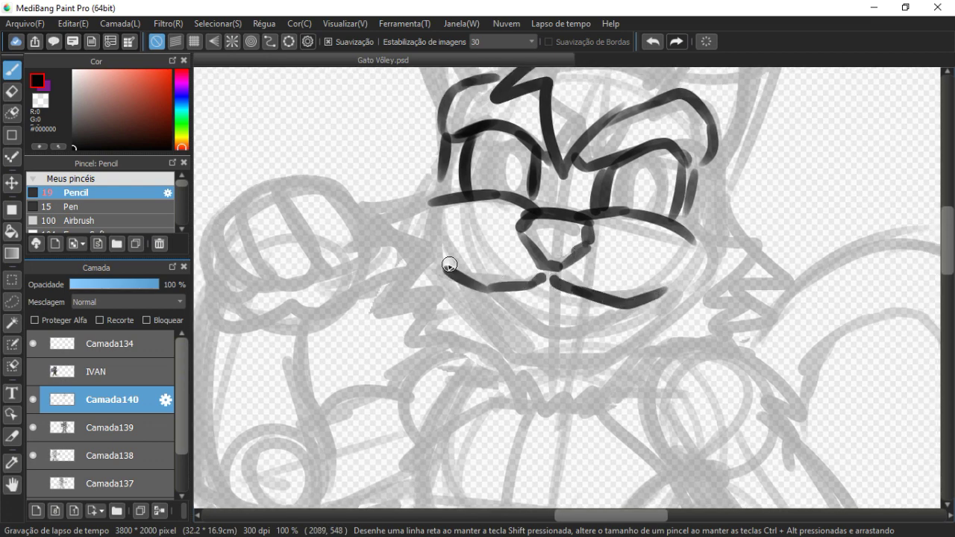
- Draw the lower curve of the open mouth and the jagged fur on the left-hand cheek
mouse_move(448, 266)
left_mouse_down()
mouse_move(531, 343)
mouse_move(571, 344)
mouse_move(660, 302)
left_mouse_up()
scroll(640, 324, "up", 1)
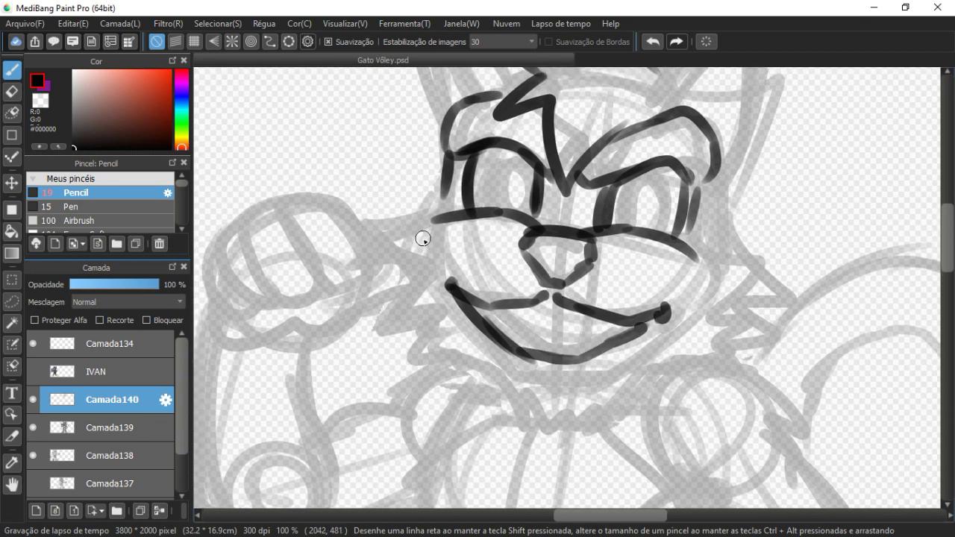
left_click_drag(417, 260, 474, 332)
mouse_move(475, 224)
left_mouse_down()
mouse_move(422, 241)
mouse_move(433, 283)
mouse_move(397, 313)
mouse_move(397, 356)
mouse_move(450, 359)
mouse_move(456, 275)
mouse_move(418, 308)
mouse_move(482, 278)
mouse_move(509, 318)
left_mouse_up()
mouse_move(459, 292)
left_mouse_down()
mouse_move(505, 306)
mouse_move(528, 330)
left_mouse_up()
mouse_move(479, 285)
left_mouse_down()
mouse_move(506, 305)
mouse_move(555, 366)
mouse_move(573, 352)
mouse_move(597, 364)
left_mouse_up()
- Outline the rest of the head with the pointed chin fur, jagged right-hand cheek and spiky hair on top
left_click_drag(546, 319, 622, 335)
left_click_drag(595, 365, 661, 340)
left_click_drag(689, 292, 586, 363)
mouse_move(646, 265)
left_mouse_down()
mouse_move(656, 271)
mouse_move(673, 326)
mouse_move(677, 358)
mouse_move(665, 384)
mouse_move(608, 403)
mouse_move(610, 328)
mouse_move(557, 359)
left_mouse_up()
left_click_drag(634, 170, 608, 290)
left_click_drag(660, 258, 661, 309)
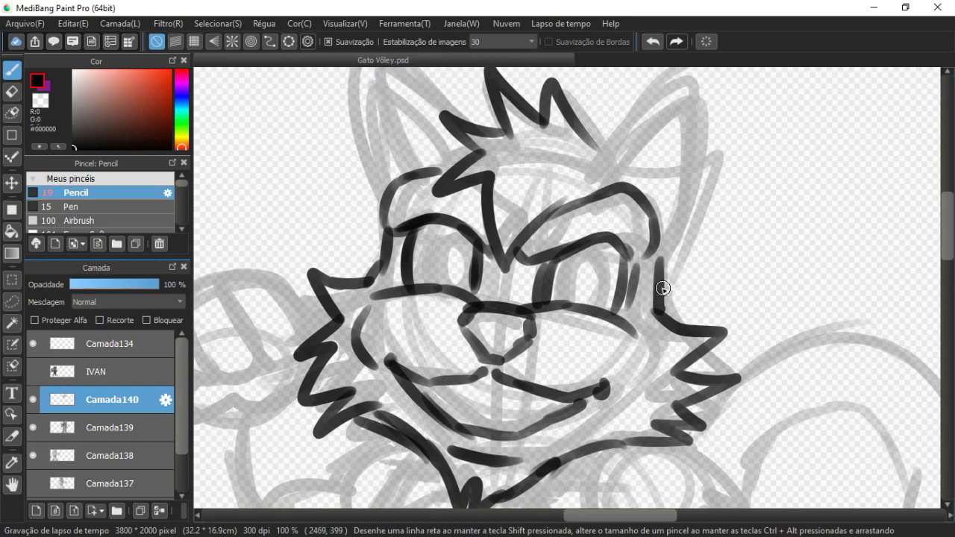
- Draw the left-hand ear's pointed outline and the lines of its inner ear
left_click_drag(584, 216, 595, 265)
left_click_drag(375, 150, 481, 237)
left_click_drag(367, 154, 361, 185)
left_click_drag(367, 236, 399, 279)
left_click_drag(417, 214, 468, 267)
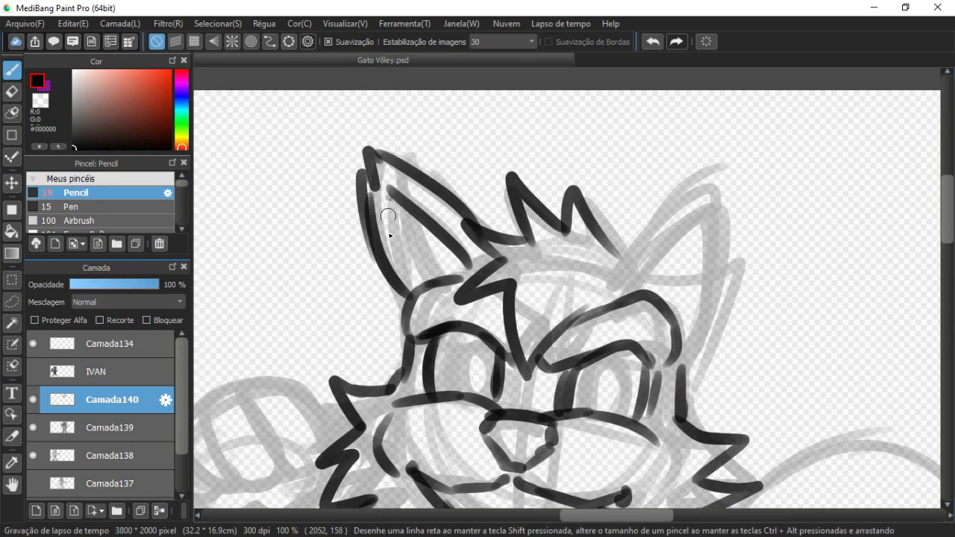
left_click_drag(388, 199, 408, 288)
mouse_move(399, 238)
left_mouse_down()
mouse_move(423, 284)
mouse_move(442, 275)
left_mouse_up()
- Draw the right-hand ear's outline from the hair down to the side of the face
mouse_move(423, 277)
left_mouse_down()
mouse_move(389, 247)
mouse_move(326, 218)
left_mouse_up()
mouse_move(517, 200)
left_mouse_down()
mouse_move(585, 132)
mouse_move(608, 119)
mouse_move(627, 221)
mouse_move(628, 197)
mouse_move(587, 361)
left_mouse_up()
mouse_move(445, 312)
left_mouse_down()
mouse_move(531, 254)
mouse_move(537, 300)
left_mouse_up()
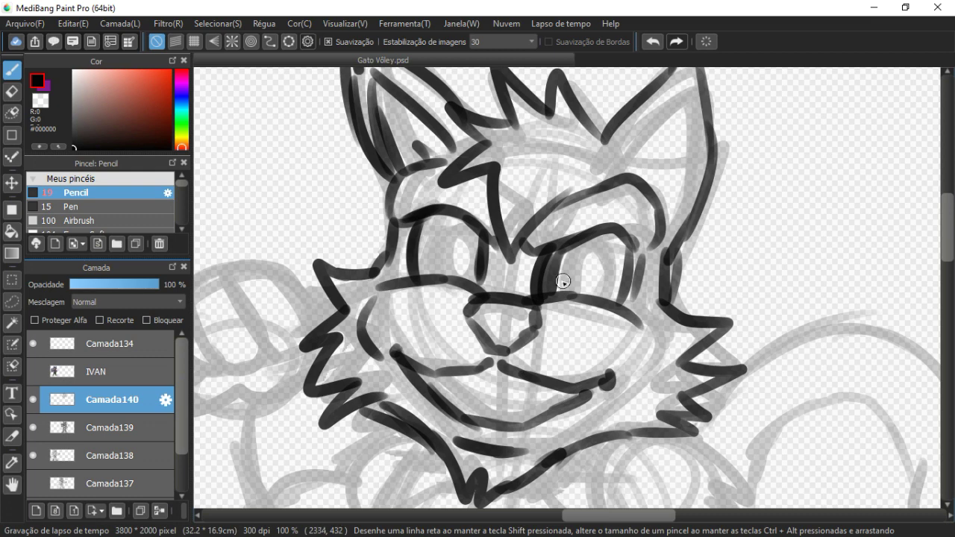
- Draw the curved irises and dark pupils inside both eyes
key("e")
mouse_move(578, 254)
left_mouse_down()
mouse_move(549, 271)
mouse_move(603, 228)
mouse_move(633, 272)
mouse_move(630, 299)
left_mouse_up()
key("b")
mouse_move(546, 266)
left_mouse_down()
mouse_move(543, 300)
mouse_move(559, 307)
left_mouse_up()
mouse_move(509, 270)
left_mouse_down()
mouse_move(511, 315)
mouse_move(464, 270)
mouse_move(497, 272)
mouse_move(501, 328)
left_mouse_up()
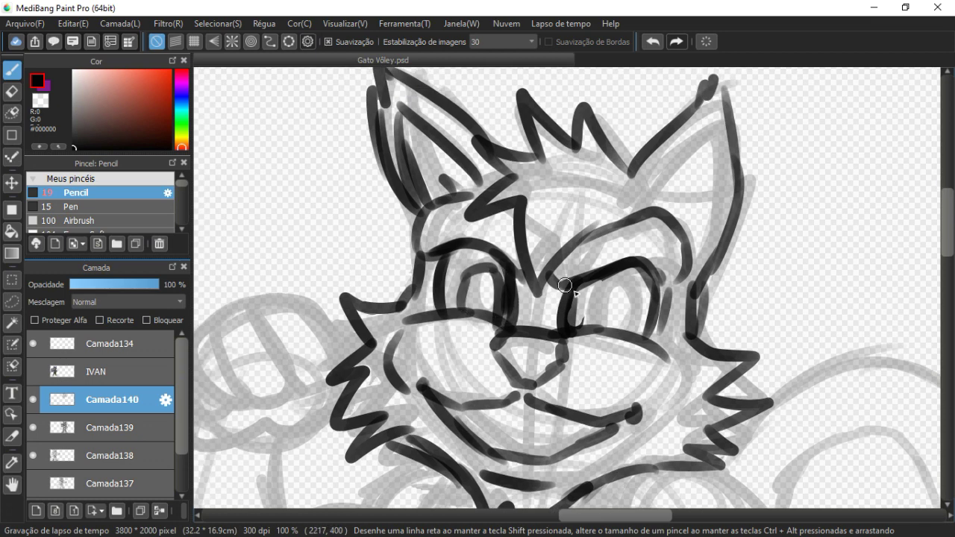
mouse_move(574, 323)
left_mouse_down()
mouse_move(598, 285)
mouse_move(624, 294)
mouse_move(617, 338)
mouse_move(596, 327)
left_mouse_up()
left_click_drag(481, 280, 485, 308)
- Draw the fangs and tongue inside the mouth and add whisker dots on both sides of the muzzle
mouse_move(481, 324)
left_mouse_down()
mouse_move(494, 246)
mouse_move(488, 311)
mouse_move(471, 320)
mouse_move(570, 327)
mouse_move(606, 331)
left_mouse_up()
mouse_move(483, 343)
left_mouse_down()
mouse_move(515, 332)
mouse_move(568, 357)
left_mouse_up()
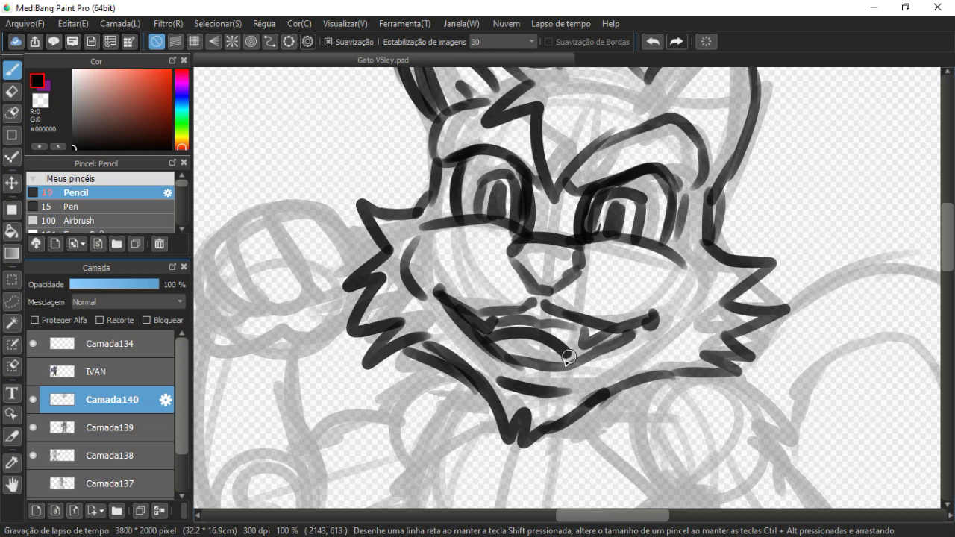
mouse_move(504, 342)
left_mouse_down()
mouse_move(548, 360)
mouse_move(583, 302)
left_mouse_up()
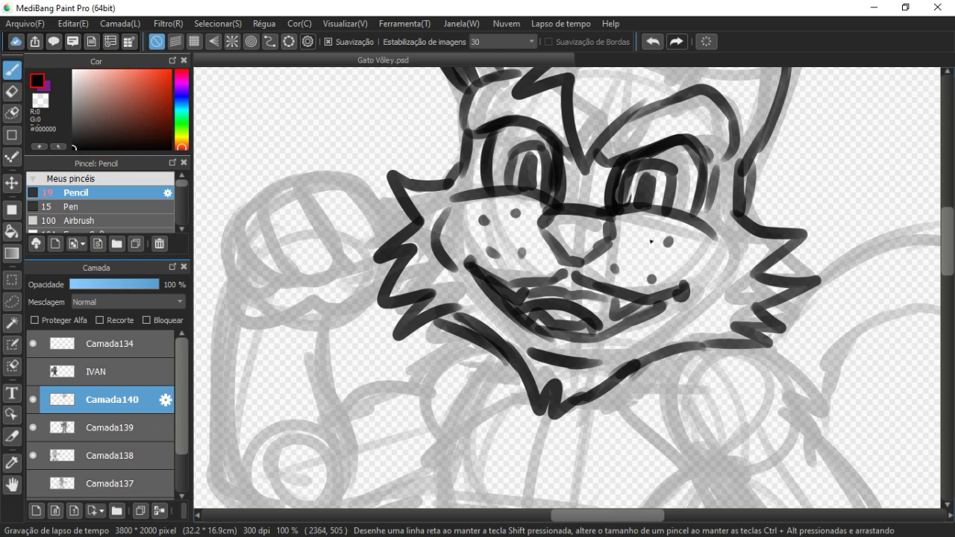
- Transform the head line drawing to enlarge it slightly over the sketch
scroll(638, 248, "down", 4)
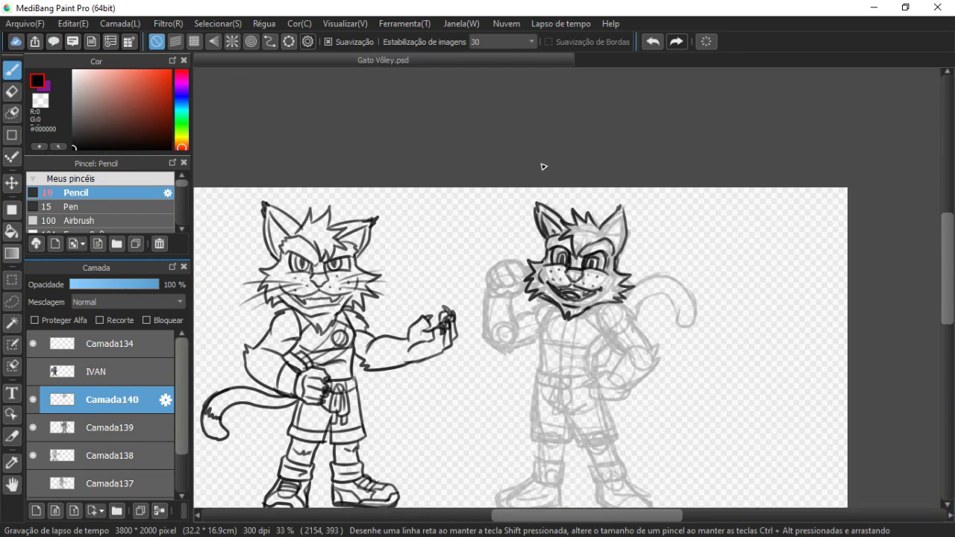
scroll(543, 166, "up", 3)
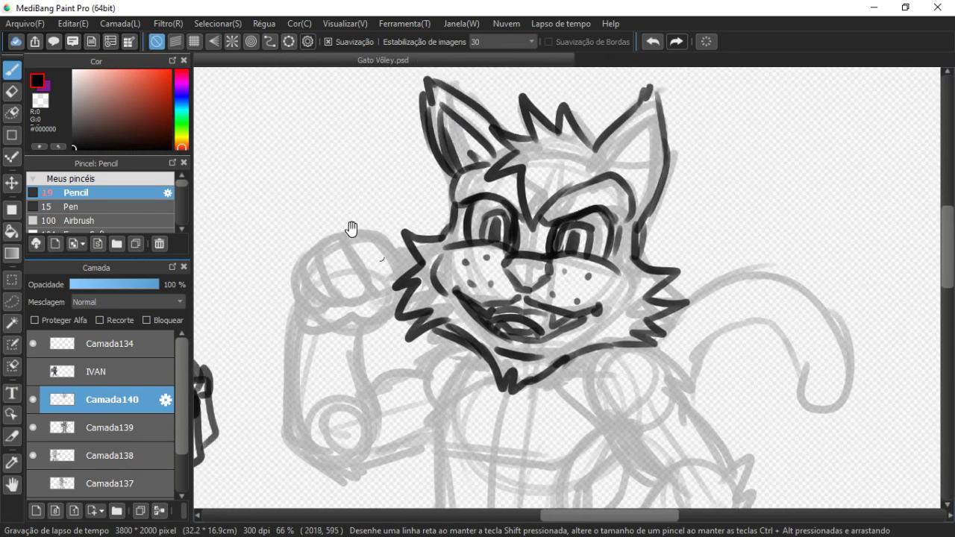
key("ctrl+t")
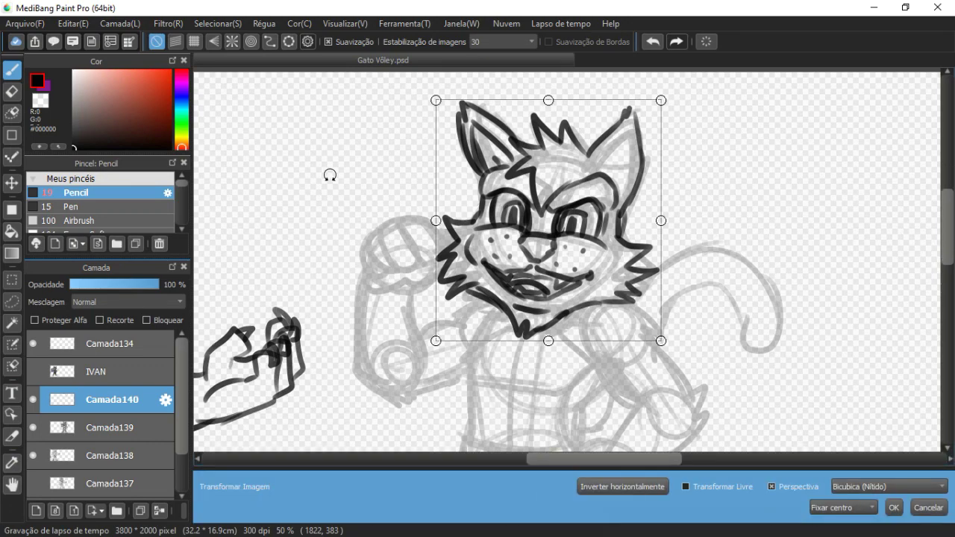
left_click_drag(661, 105, 634, 118)
key("Return")
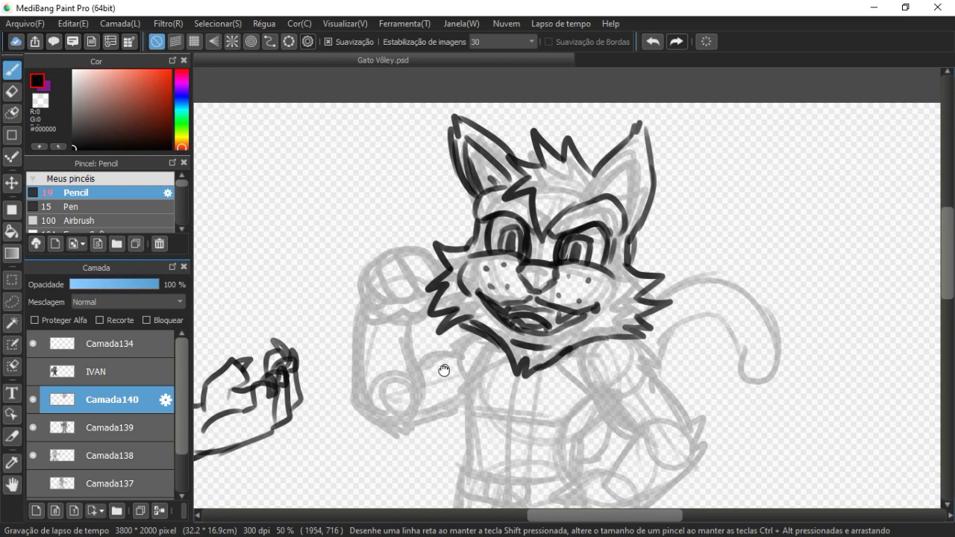
scroll(629, 260, "down", 3)
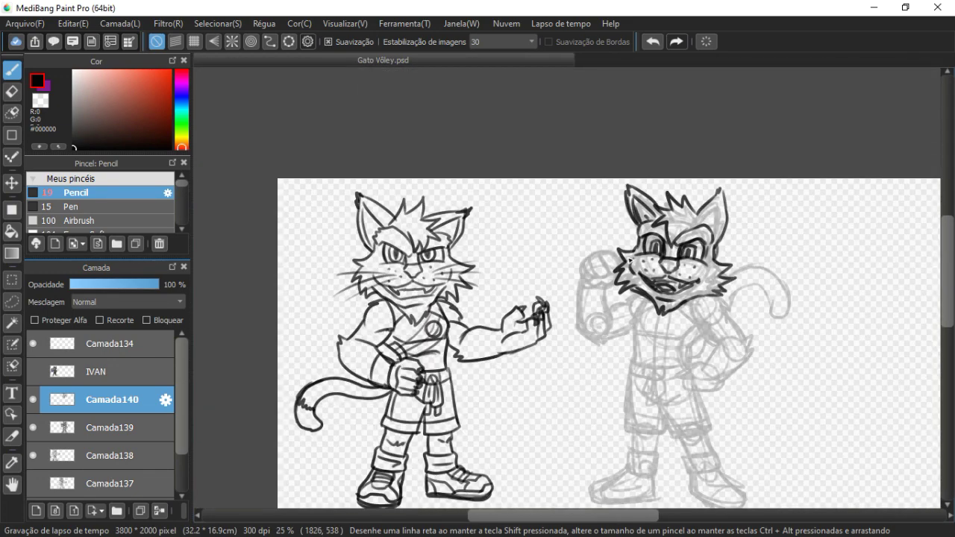
scroll(629, 260, "up", 1)
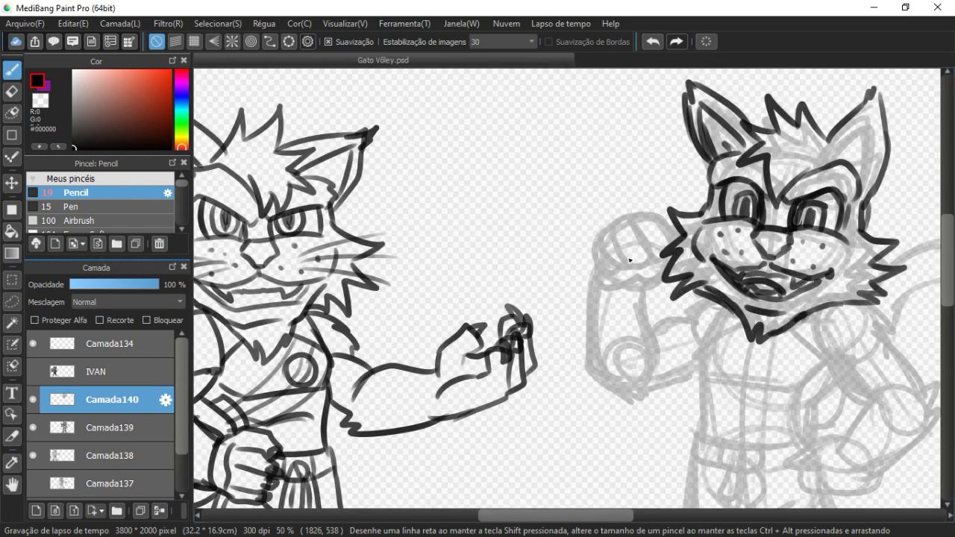
- Trace the right-hand arm from shoulder to furry elbow and forearm, ending in the hand cupped at the waist
left_click_drag(773, 297, 416, 205)
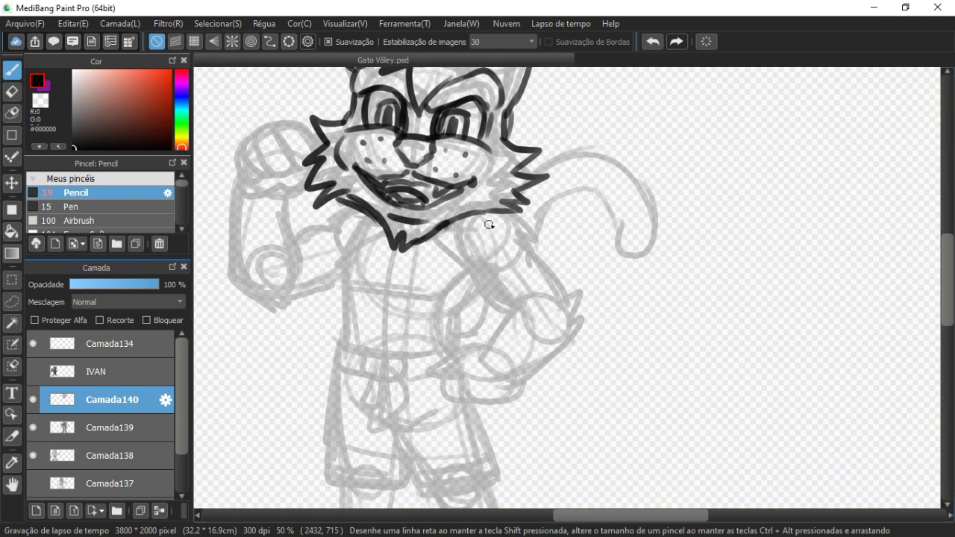
left_click_drag(486, 207, 532, 234)
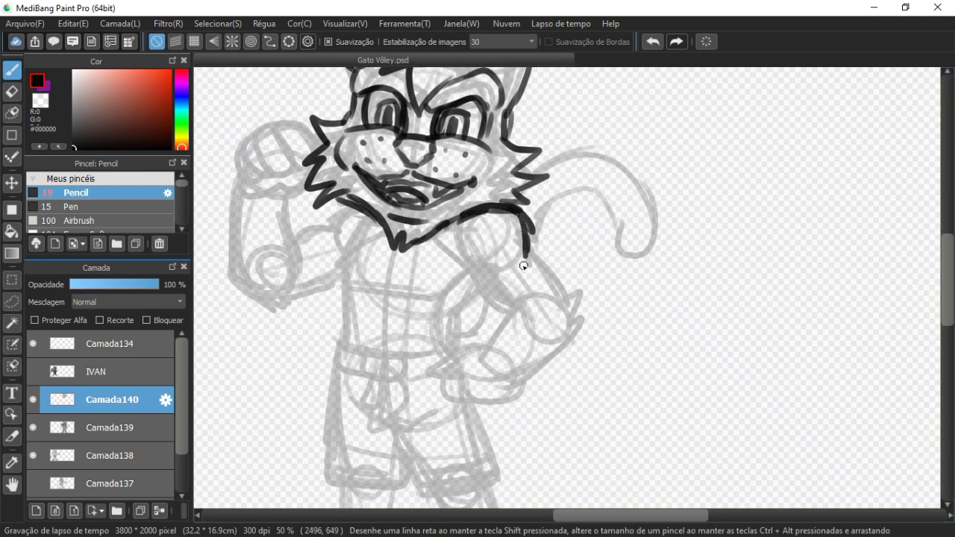
left_click_drag(496, 306, 511, 313)
mouse_move(529, 251)
left_mouse_down()
mouse_move(560, 305)
mouse_move(478, 365)
left_mouse_up()
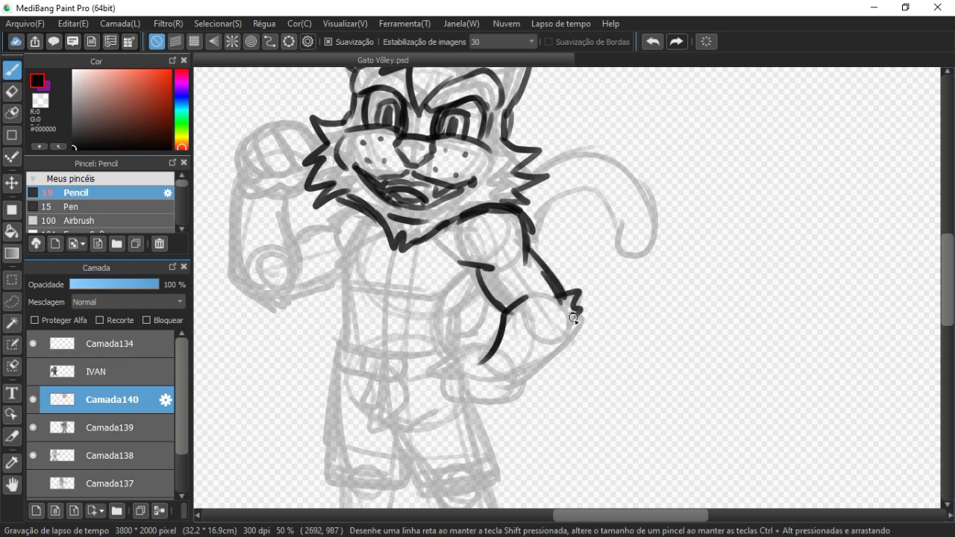
left_click_drag(575, 313, 524, 379)
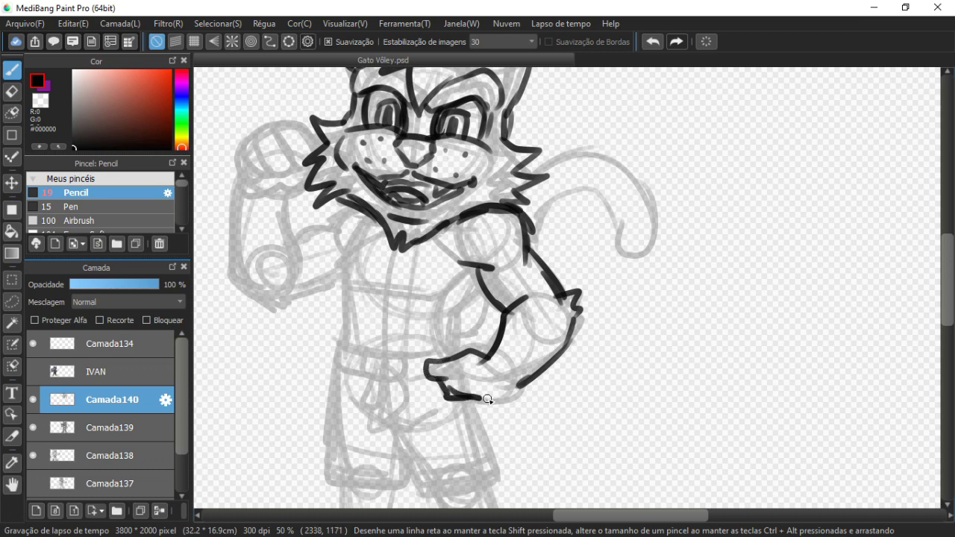
scroll(526, 382, "up", 2)
- Draw the round ball outline held between the right-hand arm and the torso, thickening its outer edge
mouse_move(419, 329)
left_mouse_down()
mouse_move(420, 376)
mouse_move(432, 396)
left_mouse_up()
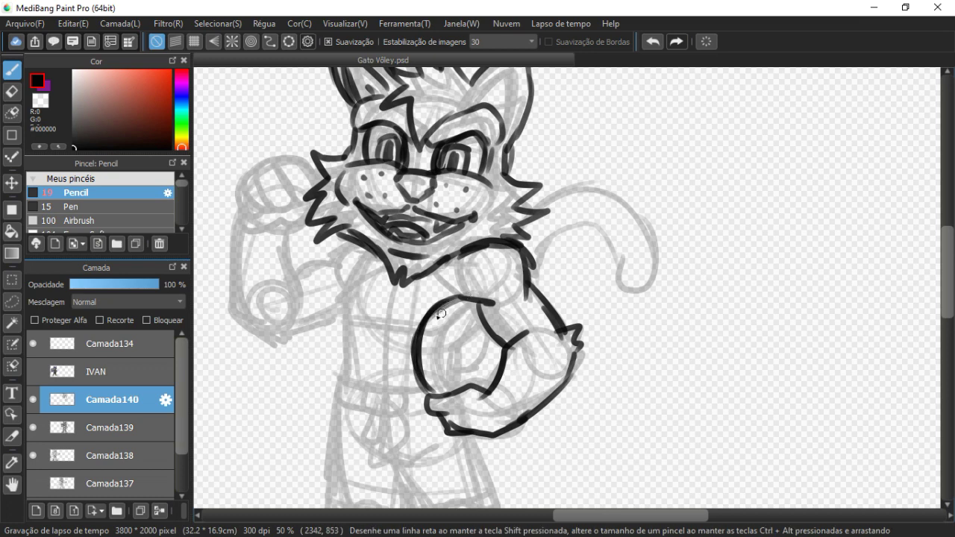
mouse_move(473, 299)
left_mouse_down()
mouse_move(418, 328)
mouse_move(426, 397)
left_mouse_up()
left_click_drag(422, 351, 401, 285)
left_click_drag(414, 249, 466, 278)
left_click_drag(401, 286, 453, 309)
mouse_move(458, 242)
left_mouse_down()
mouse_move(454, 293)
mouse_move(432, 324)
left_mouse_up()
left_click_drag(479, 277, 457, 326)
mouse_move(426, 283)
left_mouse_down()
mouse_move(450, 363)
mouse_move(449, 290)
left_mouse_up()
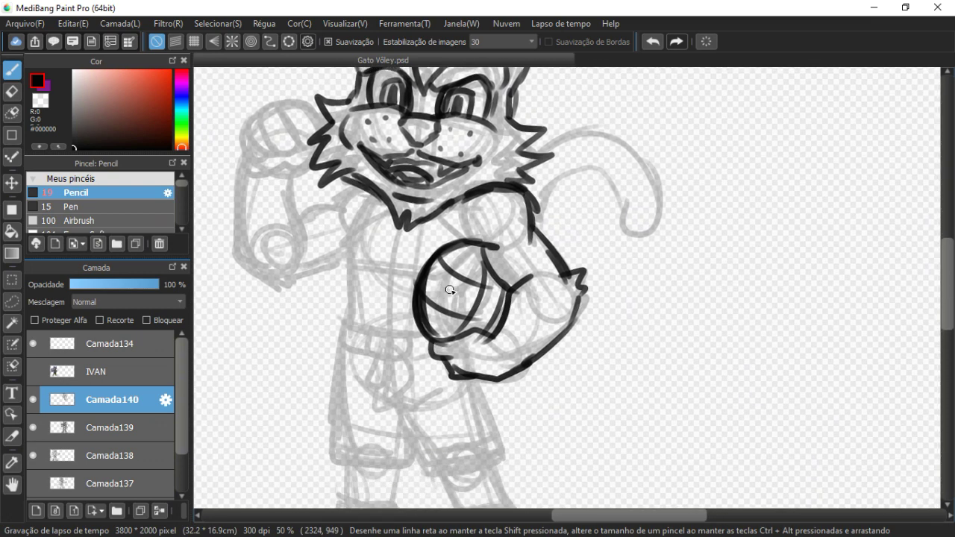
key("ctrl+z")
key("ctrl+z")
key("ctrl+z")
key("ctrl+z")
- Draw the volleyball's curved panel seams inside the ball outline
left_click_drag(423, 300, 486, 256)
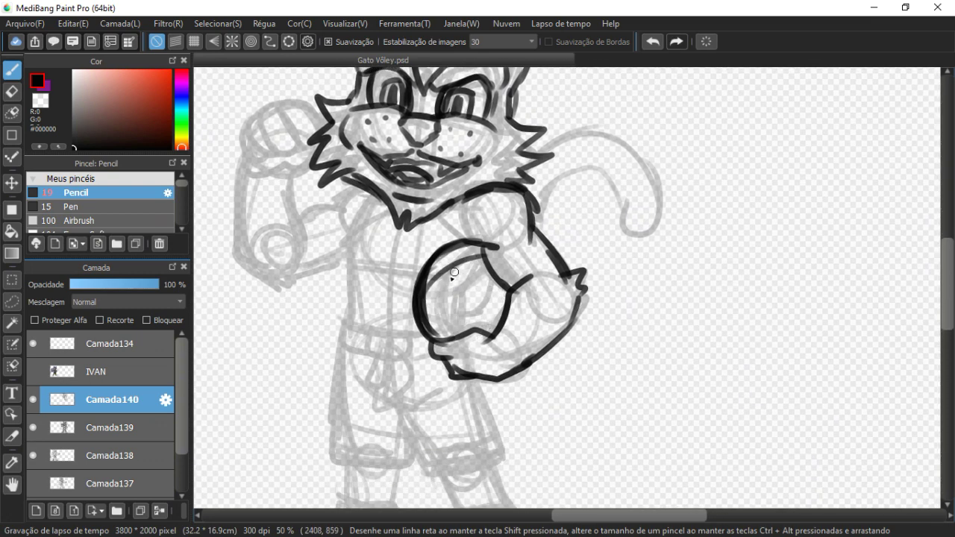
left_click_drag(428, 307, 490, 274)
left_click_drag(423, 281, 461, 335)
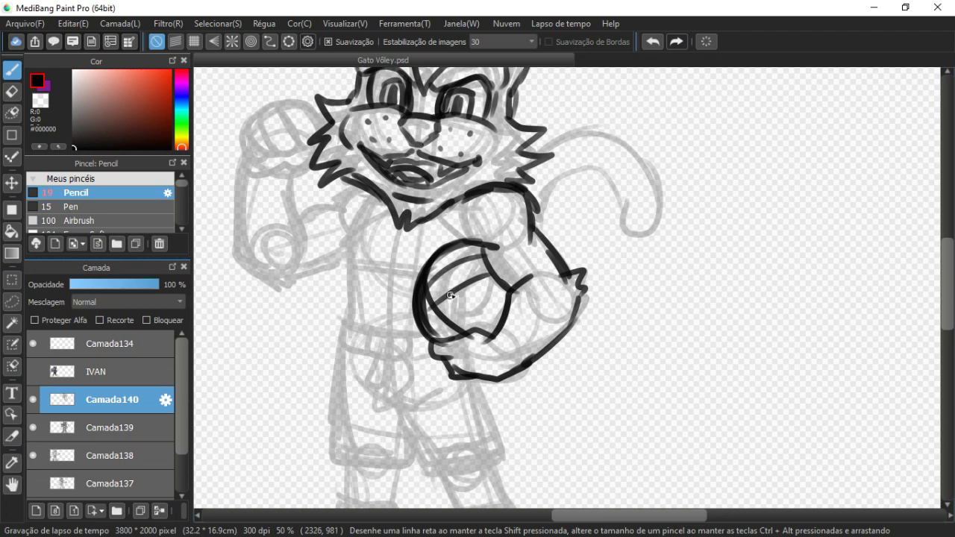
left_click_drag(447, 291, 494, 333)
left_click_drag(505, 285, 478, 309)
left_click_drag(438, 278, 552, 321)
- Draw the right-hand shoulder's inner edge and the torso with its side contour, shirt hem and abdomen line
scroll(459, 209, "down", 1)
scroll(458, 208, "up", 2)
mouse_move(585, 289)
left_mouse_down()
mouse_move(566, 220)
mouse_move(530, 234)
left_mouse_up()
left_click_drag(541, 162, 530, 230)
mouse_move(433, 172)
left_mouse_down()
mouse_move(460, 179)
mouse_move(392, 231)
mouse_move(395, 268)
mouse_move(485, 276)
left_mouse_up()
left_click_drag(389, 291, 403, 355)
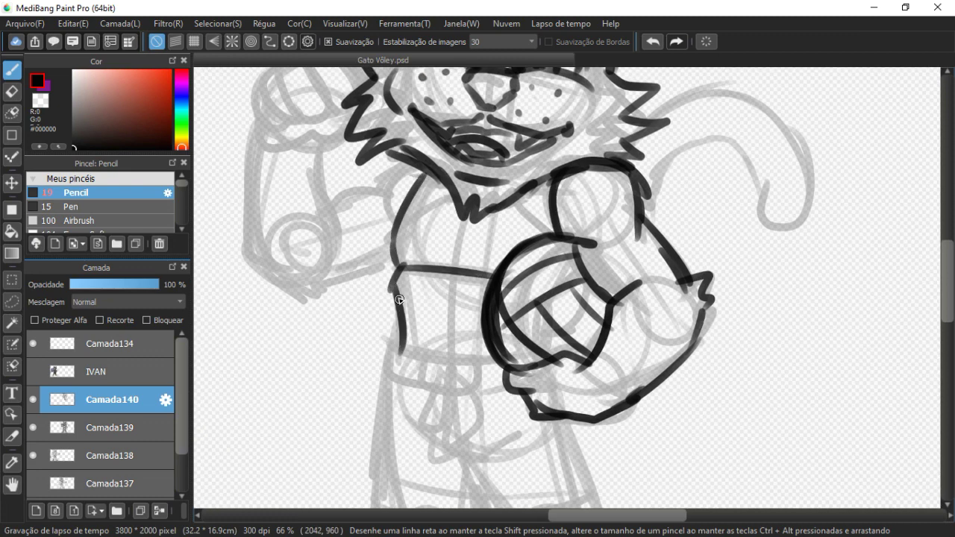
key("ctrl+z")
left_click_drag(398, 264, 402, 358)
left_click_drag(421, 303, 491, 312)
- Draw the left-hand shoulder and upper arm, with its biceps curve, inner muscle line and underside
left_click_drag(403, 218, 454, 191)
mouse_move(390, 181)
left_mouse_down()
mouse_move(456, 208)
mouse_move(439, 226)
mouse_move(456, 222)
left_mouse_up()
key("ctrl+z")
left_click_drag(419, 269, 446, 261)
left_click_drag(449, 299, 382, 322)
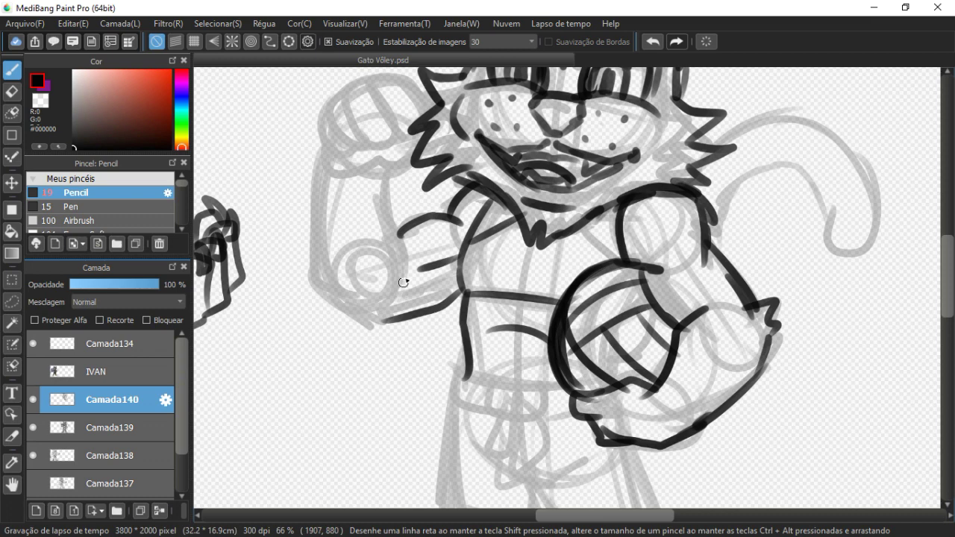
key("ctrl+z")
left_click_drag(448, 295, 387, 309)
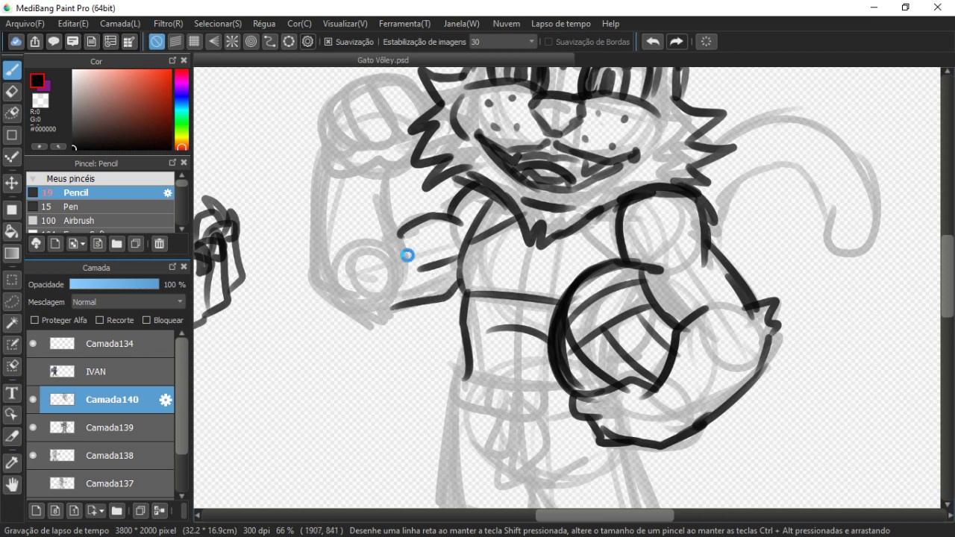
scroll(399, 238, "up", 1)
left_click_drag(386, 212, 403, 297)
mouse_move(323, 200)
left_mouse_down()
mouse_move(314, 316)
mouse_move(366, 360)
mouse_move(400, 332)
left_mouse_up()
mouse_move(371, 199)
left_mouse_down()
mouse_move(358, 257)
mouse_move(379, 208)
mouse_move(429, 210)
mouse_move(487, 285)
left_mouse_up()
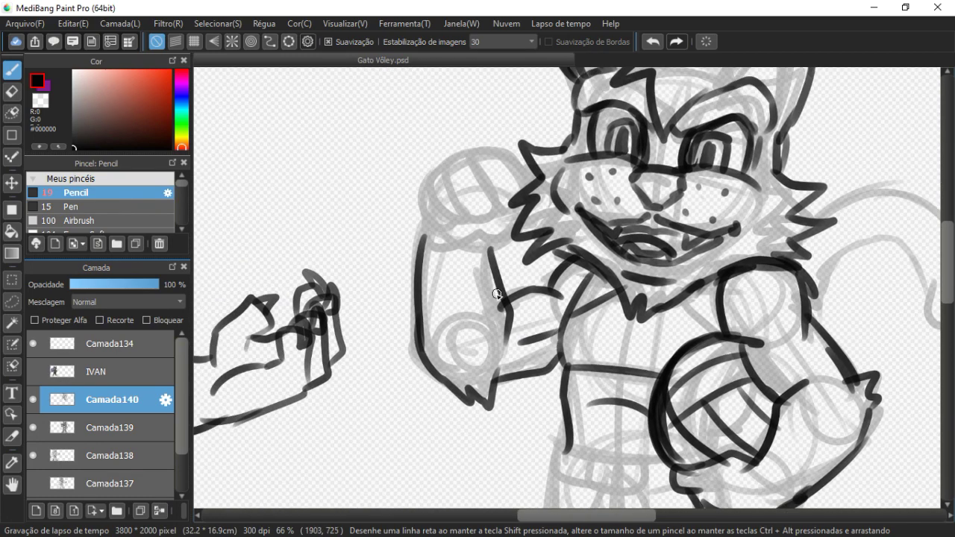
key("ctrl+z")
key("ctrl+z")
key("ctrl+z")
key("ctrl+z")
- Draw the raised left-hand forearm with its elbow tuft and muscle line, and the fist with curled fingers and thumb
mouse_move(464, 238)
left_mouse_down()
mouse_move(497, 308)
mouse_move(494, 344)
left_mouse_up()
mouse_move(407, 331)
left_mouse_down()
mouse_move(415, 366)
mouse_move(467, 403)
left_mouse_up()
mouse_move(482, 228)
left_mouse_down()
mouse_move(491, 180)
mouse_move(507, 166)
left_mouse_up()
mouse_move(441, 135)
left_mouse_down()
mouse_move(416, 144)
mouse_move(440, 187)
mouse_move(418, 142)
mouse_move(437, 187)
mouse_move(368, 199)
mouse_move(381, 218)
mouse_move(432, 252)
mouse_move(489, 180)
mouse_move(436, 185)
mouse_move(418, 209)
mouse_move(384, 168)
mouse_move(409, 201)
mouse_move(403, 232)
left_mouse_up()
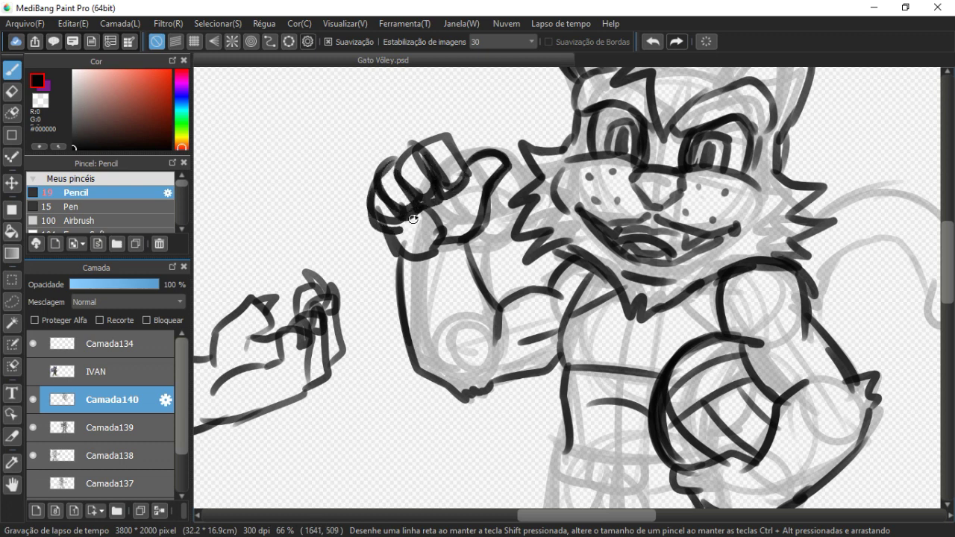
left_click_drag(481, 204, 438, 240)
left_click_drag(451, 193, 439, 212)
mouse_move(447, 240)
left_mouse_down()
mouse_move(436, 174)
mouse_move(410, 298)
left_mouse_up()
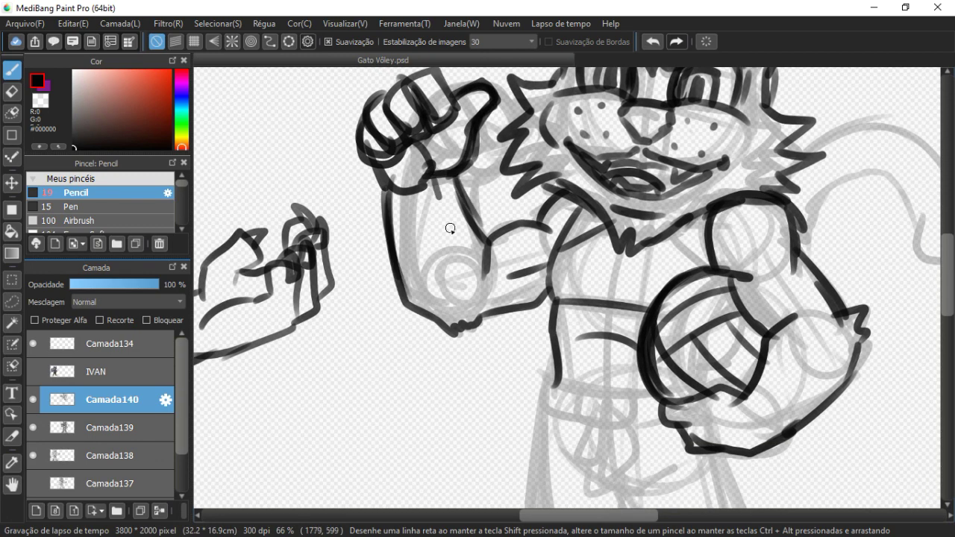
left_click_drag(484, 251, 410, 216)
left_click_drag(400, 288, 472, 256)
left_click_drag(396, 188, 372, 185)
- Trace the curved tail behind the right-hand shoulder, with its rounded tip and zigzag marking
key("ctrl+minus")
key("ctrl+minus")
key("ctrl+plus")
scroll(751, 213, "up", 2)
mouse_move(481, 207)
left_mouse_down()
mouse_move(559, 177)
mouse_move(625, 203)
mouse_move(621, 312)
left_mouse_up()
mouse_move(601, 276)
left_mouse_down()
mouse_move(560, 224)
mouse_move(494, 255)
left_mouse_up()
left_click_drag(595, 254, 617, 235)
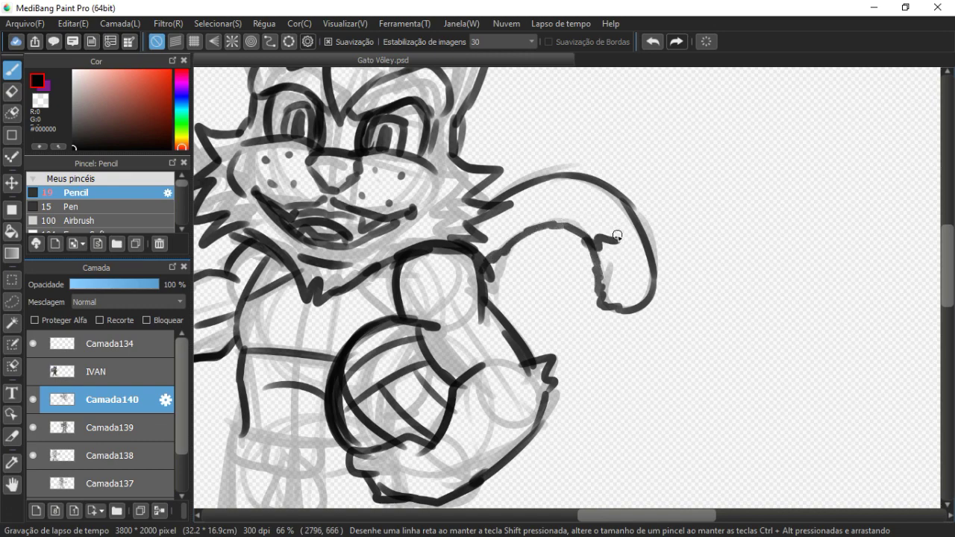
- Draw the belt across the waist with its central knot and hanging sash ends
mouse_move(495, 284)
left_mouse_down()
mouse_move(619, 184)
mouse_move(627, 141)
mouse_move(657, 139)
left_mouse_up()
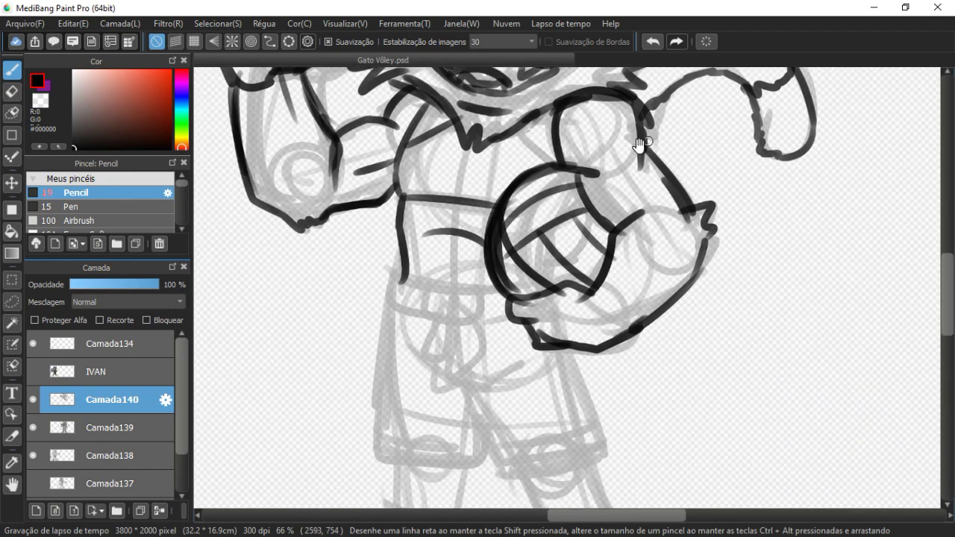
left_click_drag(560, 267, 587, 152)
mouse_move(470, 195)
left_mouse_down()
mouse_move(465, 259)
mouse_move(485, 212)
mouse_move(469, 240)
left_mouse_up()
mouse_move(490, 198)
left_mouse_down()
mouse_move(503, 256)
mouse_move(476, 254)
mouse_move(493, 298)
mouse_move(496, 270)
left_mouse_up()
mouse_move(487, 196)
left_mouse_down()
mouse_move(483, 230)
mouse_move(508, 217)
mouse_move(513, 250)
left_mouse_up()
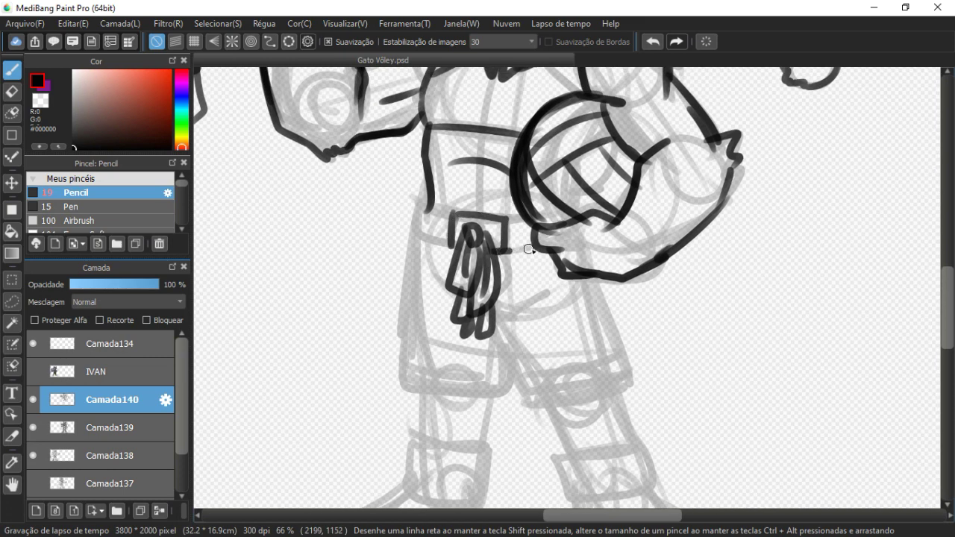
left_click_drag(431, 202, 456, 214)
mouse_move(430, 202)
left_mouse_down()
mouse_move(427, 236)
mouse_move(457, 242)
left_mouse_up()
- Draw the shorts' outlines on both legs, with the hem bands and fabric creases
left_click_drag(447, 269, 452, 184)
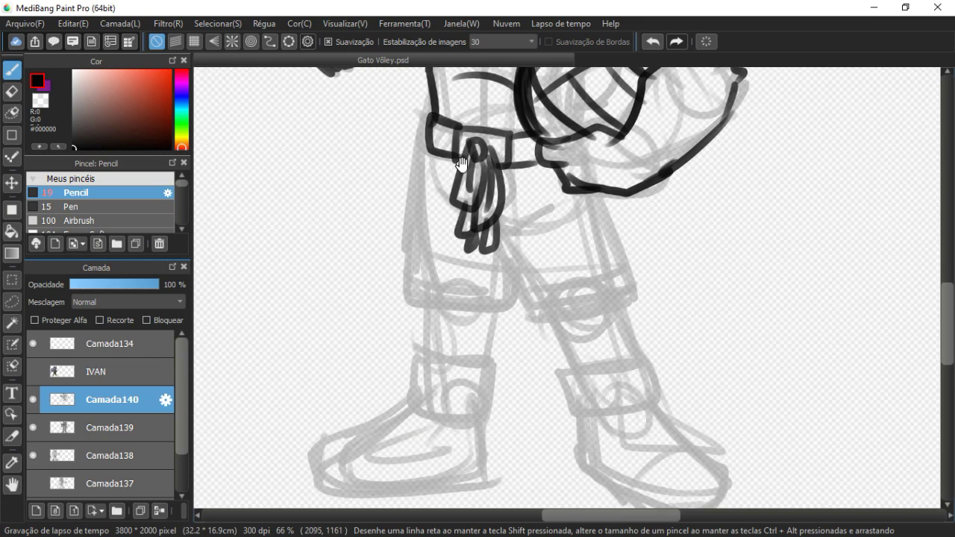
left_click_drag(429, 149, 409, 305)
mouse_move(409, 306)
left_mouse_down()
mouse_move(449, 319)
mouse_move(515, 313)
left_mouse_up()
mouse_move(417, 267)
left_mouse_down()
mouse_move(511, 282)
mouse_move(437, 276)
mouse_move(477, 313)
mouse_move(580, 292)
left_mouse_up()
left_click_drag(533, 184, 586, 289)
left_click_drag(479, 285, 555, 273)
left_click_drag(494, 200, 491, 201)
- Draw the sides of both lower legs beneath the shorts and a short knee mark on the right-hand leg
mouse_move(454, 260)
left_mouse_down()
mouse_move(455, 307)
mouse_move(481, 212)
left_mouse_up()
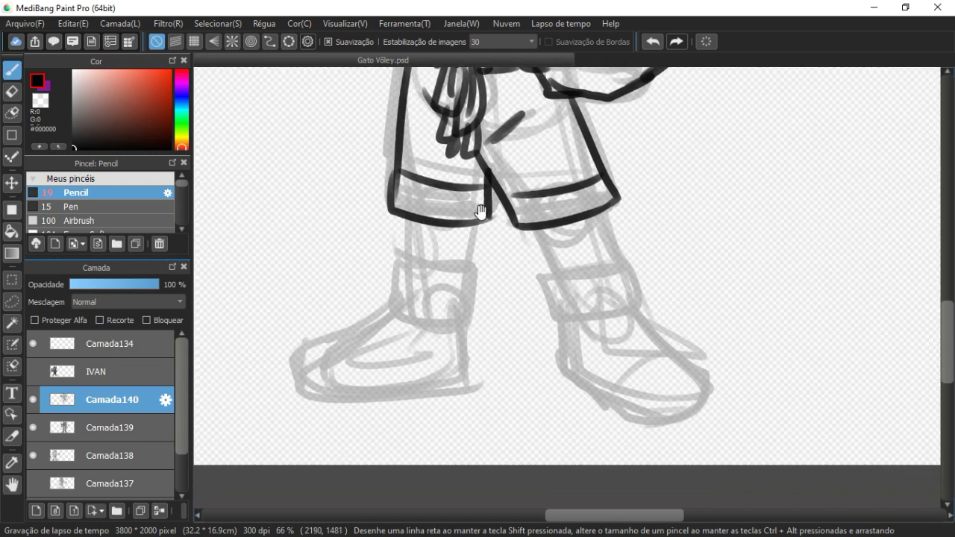
mouse_move(555, 239)
left_mouse_down()
mouse_move(510, 245)
mouse_move(501, 278)
left_mouse_up()
left_click_drag(556, 212, 569, 261)
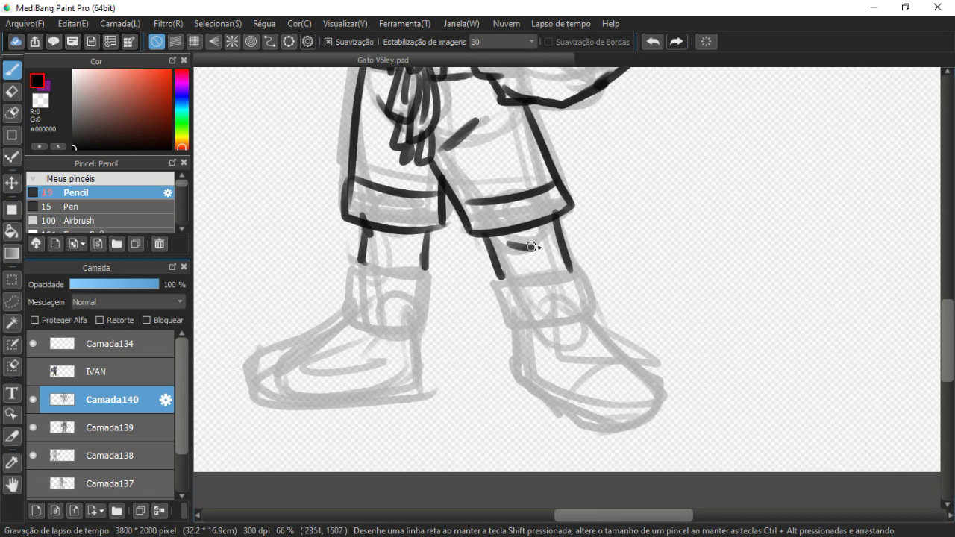
- Draw the right-hand sock's upper edge, bulging sides and lower edge above the shoe
left_click(500, 278, "shift")
left_click_drag(505, 304, 510, 308)
left_click_drag(521, 337, 563, 328)
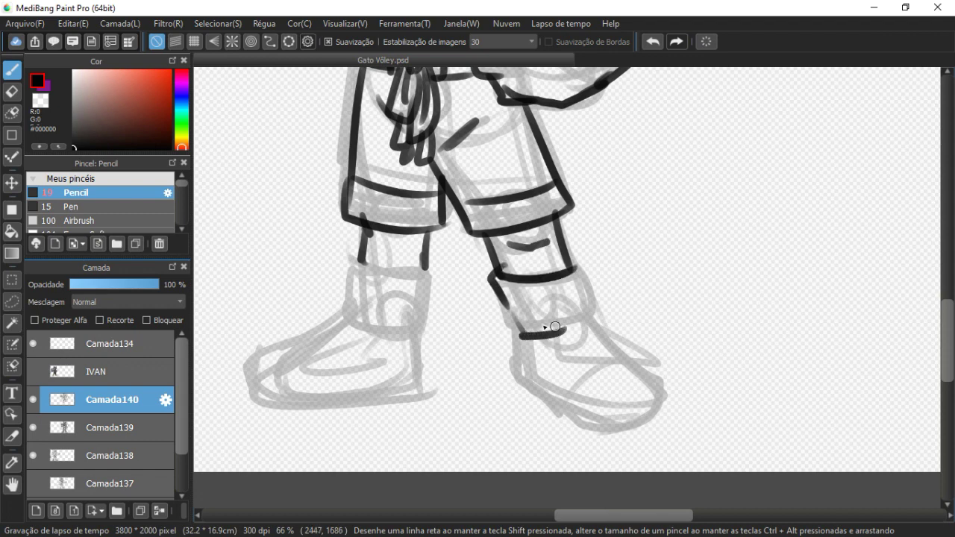
left_click_drag(506, 313, 569, 330)
mouse_move(567, 266)
left_mouse_down()
mouse_move(578, 264)
mouse_move(541, 327)
left_mouse_up()
- Draw the left-hand sock with its curved upper edge, bulging sides and lower edge
left_click_drag(364, 266, 490, 279)
mouse_move(410, 270)
left_mouse_down()
mouse_move(416, 330)
mouse_move(489, 330)
left_mouse_up()
left_click_drag(488, 280, 484, 332)
mouse_move(410, 333)
left_mouse_down()
mouse_move(440, 273)
mouse_move(366, 291)
left_mouse_up()
- Draw the outline of the second cat's left-hand shoe with its heel, slanted upper edge and thick sole
left_click_drag(389, 353, 417, 357)
left_click_drag(408, 354, 527, 337)
left_click_drag(513, 274, 520, 336)
mouse_move(352, 328)
left_mouse_down()
mouse_move(392, 345)
mouse_move(452, 345)
mouse_move(526, 326)
left_mouse_up()
left_click_drag(431, 323, 571, 285)
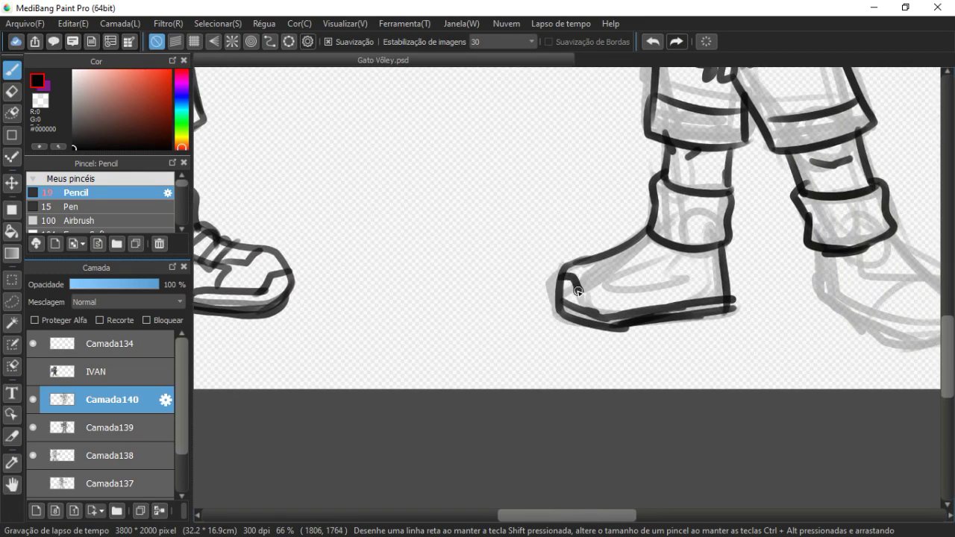
- Add the toe cap, heel patch, tongue, laces and curved side panel to the left-hand shoe
mouse_move(619, 300)
left_mouse_down()
mouse_move(649, 308)
mouse_move(729, 256)
mouse_move(699, 277)
left_mouse_up()
mouse_move(764, 269)
left_mouse_down()
mouse_move(793, 274)
mouse_move(793, 257)
mouse_move(756, 263)
left_mouse_up()
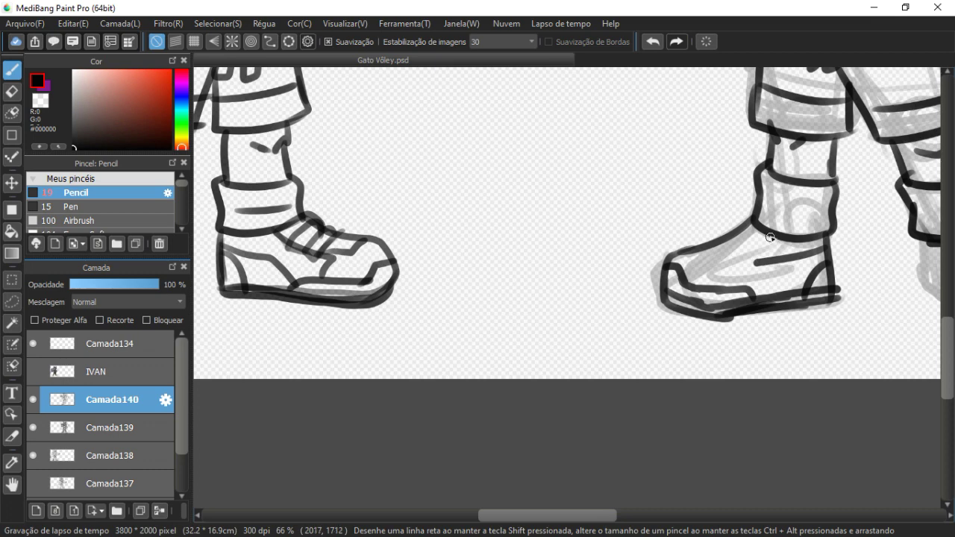
key("ctrl+z")
mouse_move(782, 238)
left_mouse_down()
mouse_move(718, 261)
mouse_move(725, 273)
mouse_move(716, 262)
mouse_move(723, 289)
left_mouse_up()
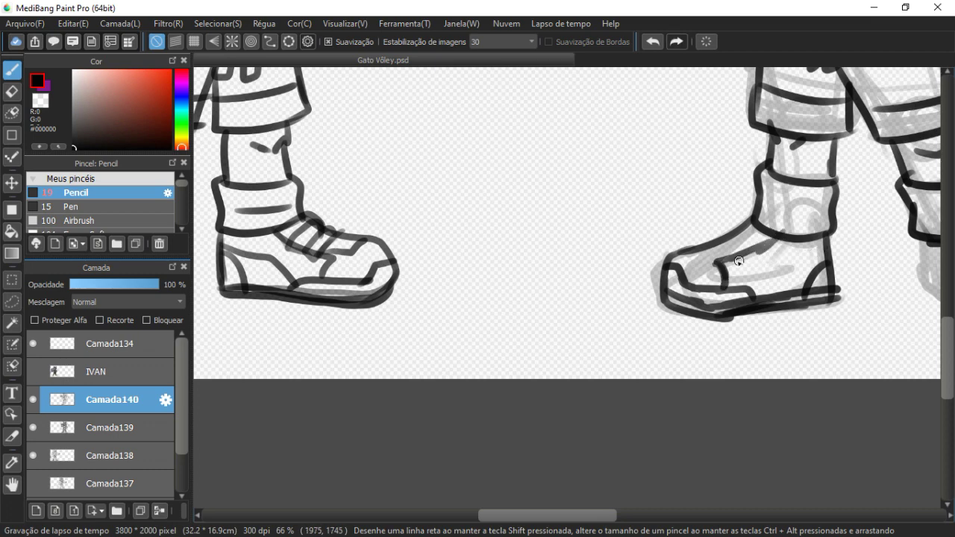
mouse_move(729, 255)
left_mouse_down()
mouse_move(689, 250)
mouse_move(745, 247)
mouse_move(713, 243)
mouse_move(731, 264)
mouse_move(741, 261)
mouse_move(718, 236)
mouse_move(736, 230)
mouse_move(740, 259)
left_mouse_up()
mouse_move(742, 223)
left_mouse_down()
mouse_move(752, 220)
mouse_move(749, 255)
left_mouse_up()
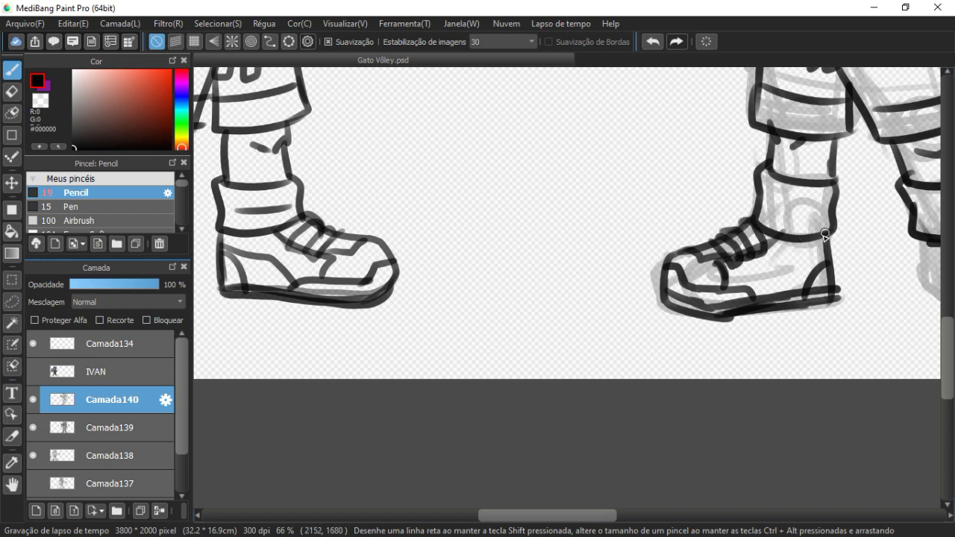
mouse_move(813, 256)
left_mouse_down()
mouse_move(759, 271)
mouse_move(738, 291)
left_mouse_up()
- Draw the right-hand shoe's outline with its thick sole and wavy toe cap edge
left_click_drag(777, 248, 399, 306)
mouse_move(534, 293)
left_mouse_down()
mouse_move(538, 341)
mouse_move(578, 371)
mouse_move(660, 388)
mouse_move(679, 382)
left_mouse_up()
mouse_move(625, 290)
left_mouse_down()
mouse_move(691, 365)
mouse_move(668, 390)
mouse_move(609, 394)
left_mouse_up()
mouse_move(537, 341)
left_mouse_down()
mouse_move(611, 397)
mouse_move(634, 401)
mouse_move(685, 389)
mouse_move(693, 360)
left_mouse_up()
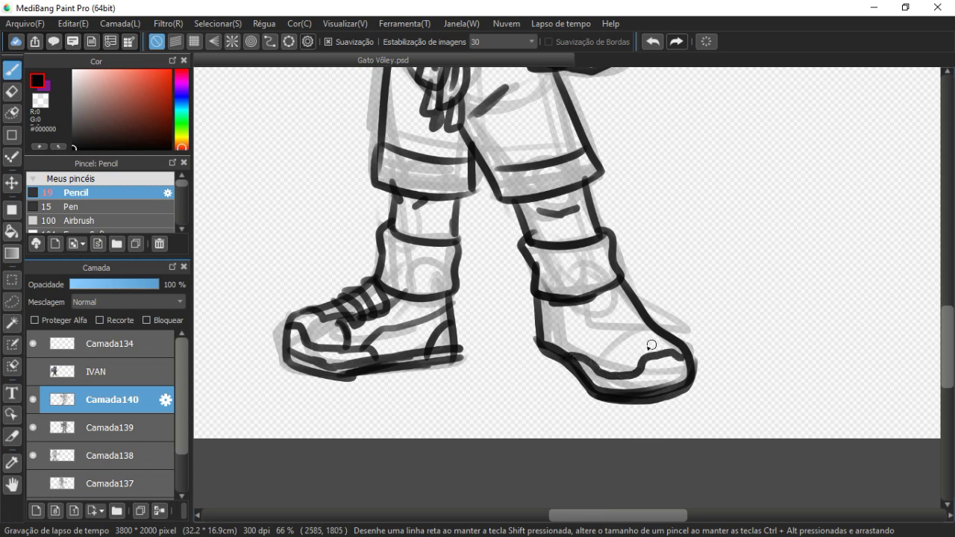
- Add the heel patch, side panel, tongue edge and curved laces to the right-hand shoe
left_click_drag(540, 307, 556, 351)
left_click_drag(543, 303, 601, 346)
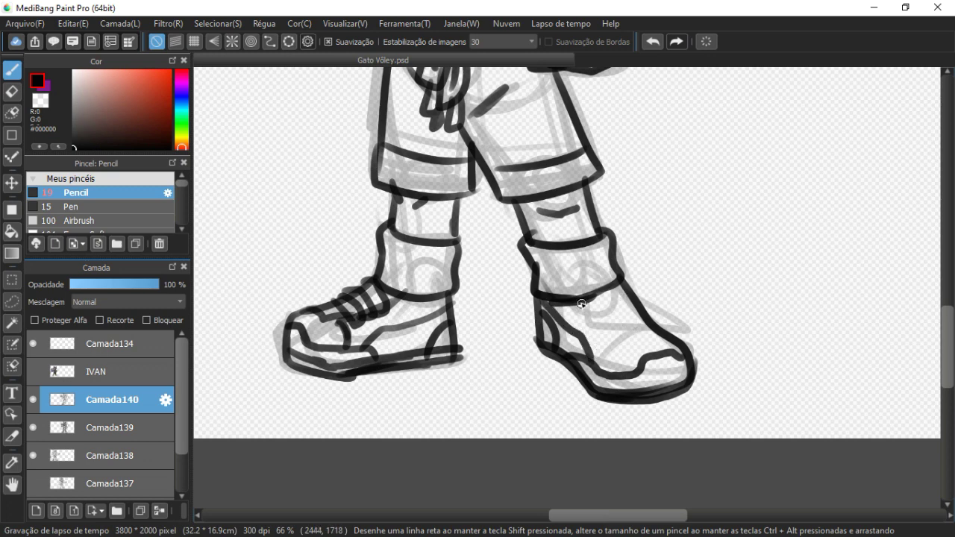
left_click_drag(613, 337, 606, 375)
mouse_move(605, 333)
left_mouse_down()
mouse_move(646, 317)
mouse_move(626, 308)
mouse_move(593, 329)
mouse_move(585, 318)
mouse_move(622, 293)
mouse_move(613, 309)
mouse_move(581, 306)
mouse_move(643, 306)
left_mouse_up()
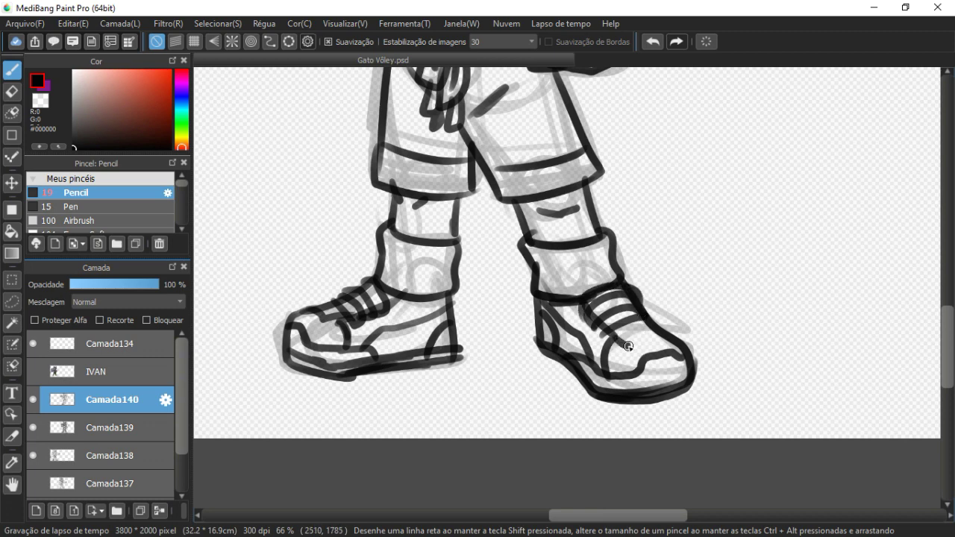
left_click_drag(605, 322, 622, 334)
- Add short crease lines to the second cat's socks
mouse_move(618, 336)
left_mouse_down()
mouse_move(599, 367)
mouse_move(641, 473)
left_mouse_up()
mouse_move(558, 392)
left_mouse_down()
mouse_move(628, 389)
mouse_move(584, 412)
left_mouse_up()
mouse_move(563, 392)
left_mouse_down()
mouse_move(628, 366)
mouse_move(639, 339)
left_mouse_up()
- Draw the stripes across the second cat's shirt and the round emblem on its chest
key("ctrl+minus")
key("ctrl+minus")
key("ctrl+minus")
key("ctrl+plus")
key("ctrl+plus")
mouse_move(480, 266)
left_mouse_down()
mouse_move(657, 281)
mouse_move(417, 308)
left_mouse_up()
mouse_move(564, 224)
left_mouse_down()
mouse_move(589, 289)
mouse_move(581, 328)
mouse_move(749, 326)
mouse_move(646, 410)
left_mouse_up()
mouse_move(643, 259)
left_mouse_down()
mouse_move(681, 284)
mouse_move(697, 237)
mouse_move(677, 292)
left_mouse_up()
mouse_move(615, 291)
left_mouse_down()
mouse_move(684, 257)
mouse_move(678, 283)
left_mouse_up()
mouse_move(614, 329)
left_mouse_down()
mouse_move(691, 301)
mouse_move(645, 322)
mouse_move(606, 366)
mouse_move(722, 300)
left_mouse_up()
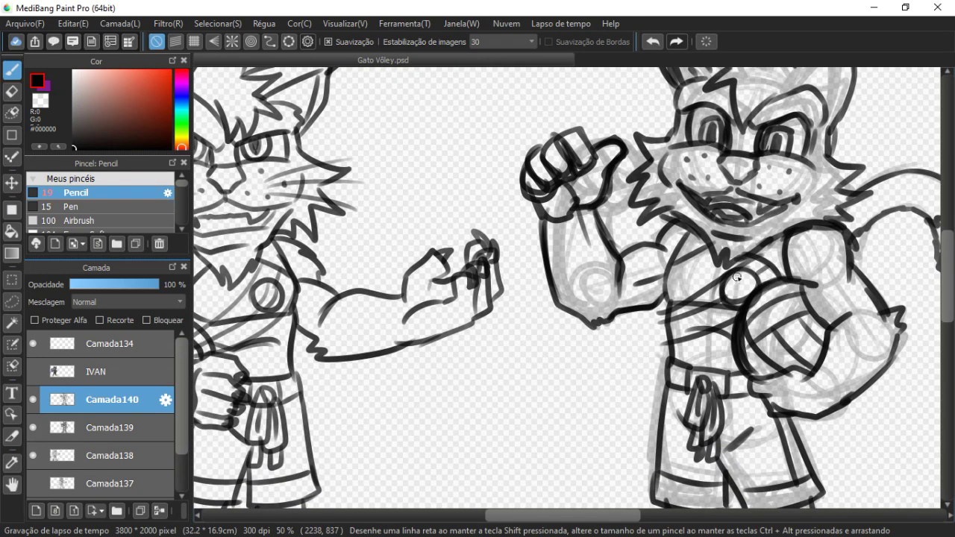
- Draw the inner line of the second cat's right-hand ear
scroll(591, 233, "down", 5)
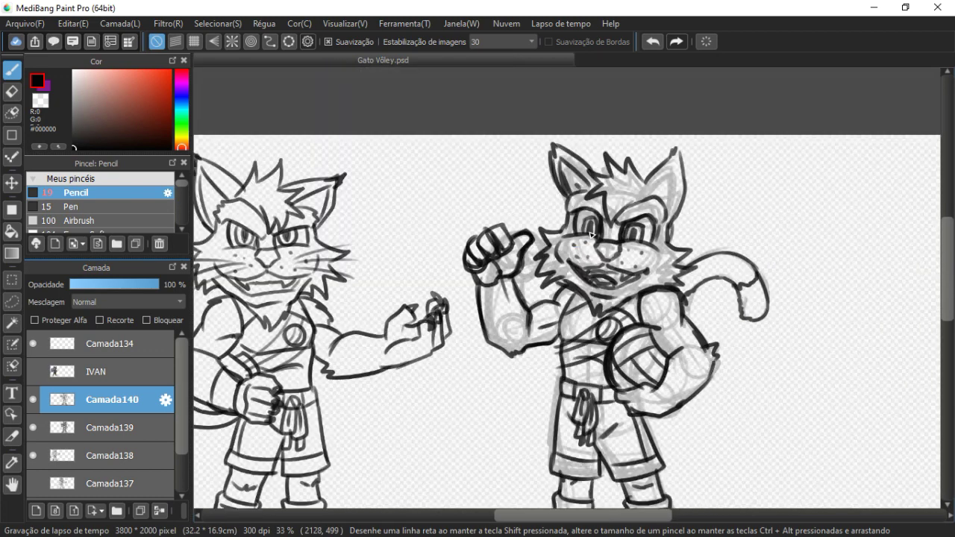
scroll(591, 234, "up", 4)
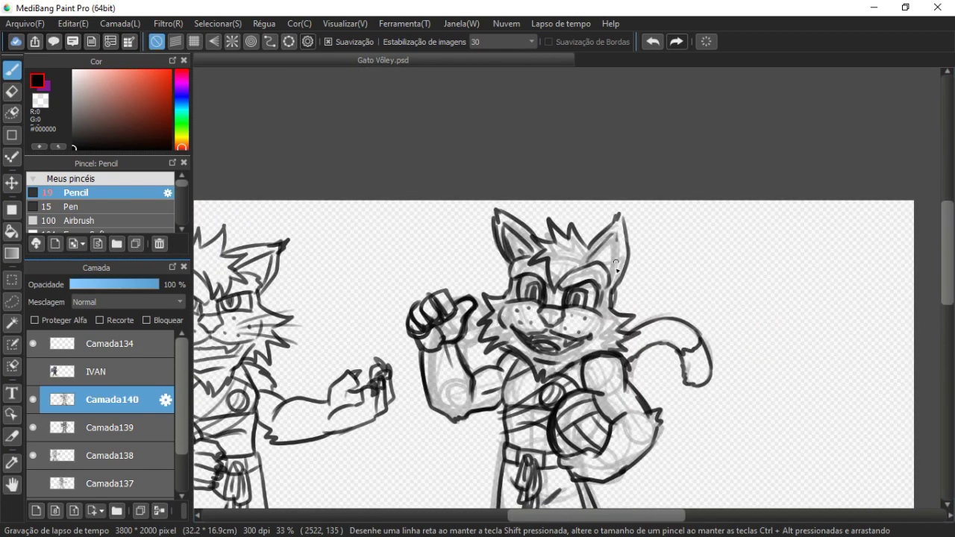
left_click_drag(617, 230, 611, 285)
- Check both cats at full view and hide the second cat's faded sketch layer Camada139
scroll(507, 194, "down", 2)
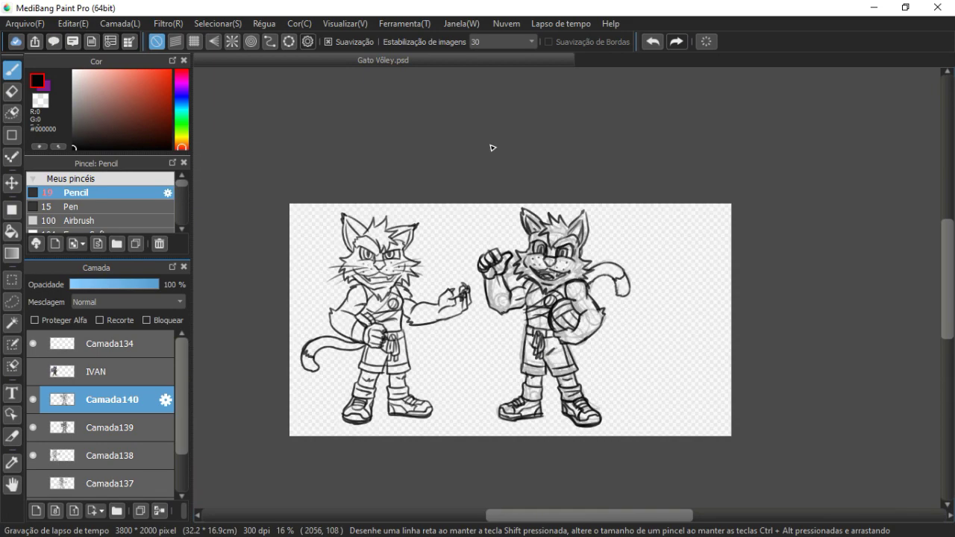
scroll(488, 145, "up", 2)
mouse_move(428, 314)
left_mouse_down()
mouse_move(428, 226)
mouse_move(419, 223)
left_mouse_up()
left_click_drag(384, 132, 476, 165)
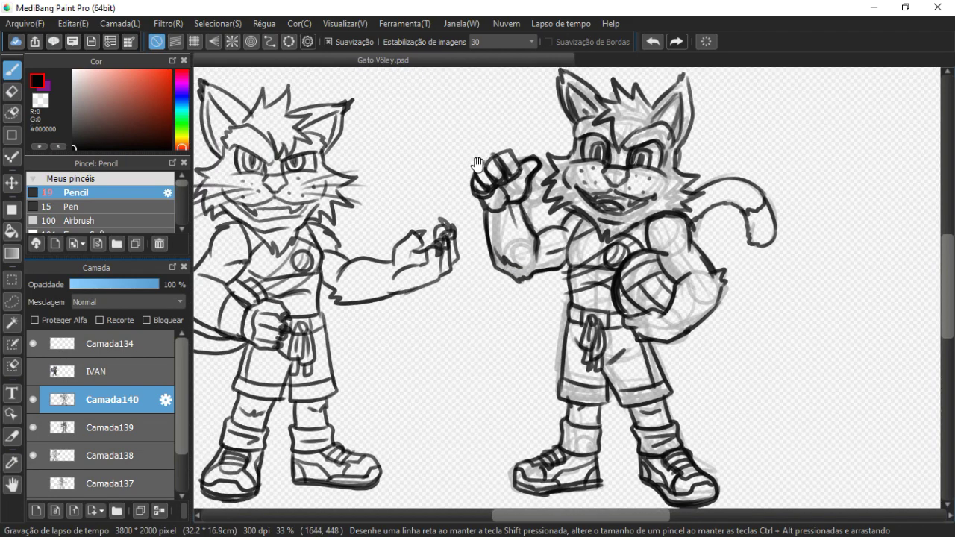
scroll(480, 168, "down", 2)
scroll(257, 152, "up", 1)
left_click_drag(540, 334, 575, 337)
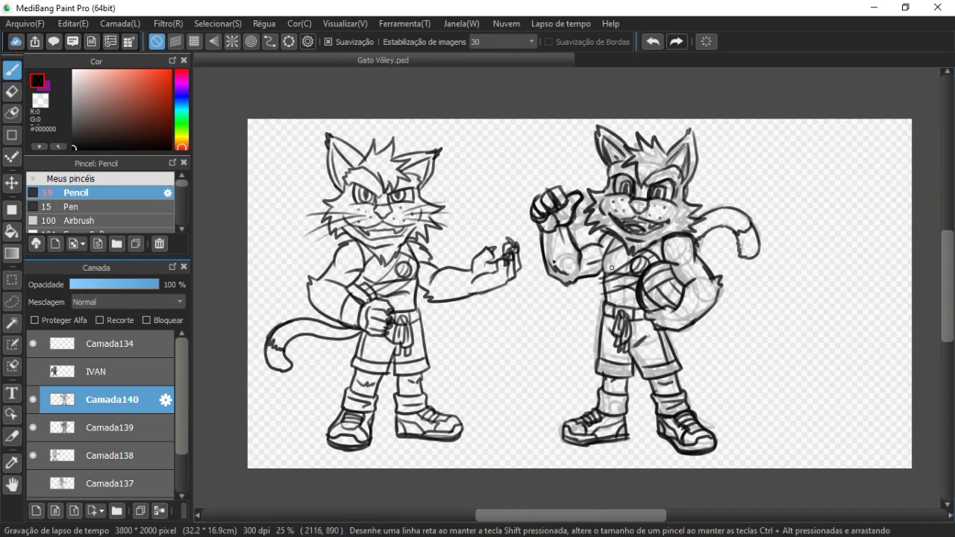
left_click(33, 427)
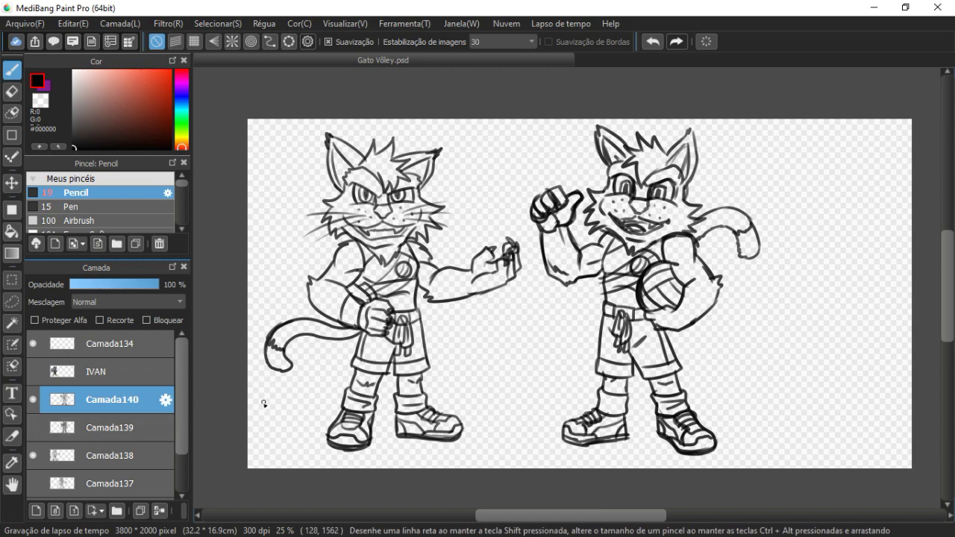
- Draw dark shaded wristbands on the second cat's raised forearm and on the first cat's left-hand wrist
scroll(656, 104, "up", 4)
left_click_drag(656, 106, 664, 159)
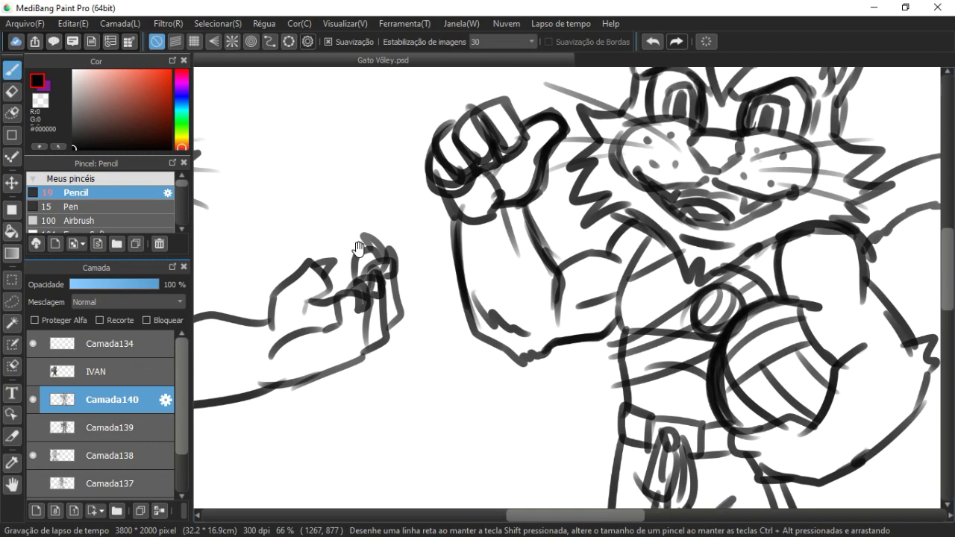
mouse_move(453, 219)
left_mouse_down()
mouse_move(529, 203)
mouse_move(454, 261)
mouse_move(473, 277)
mouse_move(532, 267)
mouse_move(539, 229)
mouse_move(534, 260)
mouse_move(468, 269)
mouse_move(485, 280)
mouse_move(526, 233)
left_mouse_up()
left_click_drag(435, 277, 664, 175)
left_click_drag(531, 196, 716, 173)
mouse_move(351, 282)
left_mouse_down()
mouse_move(365, 271)
mouse_move(348, 309)
mouse_move(353, 328)
mouse_move(377, 346)
mouse_move(370, 316)
mouse_move(388, 302)
left_mouse_up()
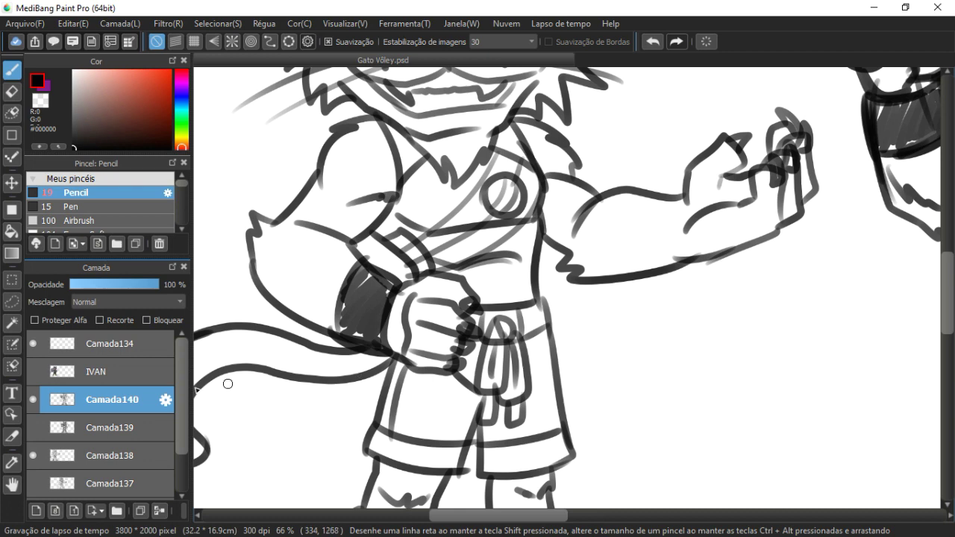
- Delete the sketch layer Camada139 and merge the line layer Camada140 down into Camada138
left_click(128, 427)
key("Delete")
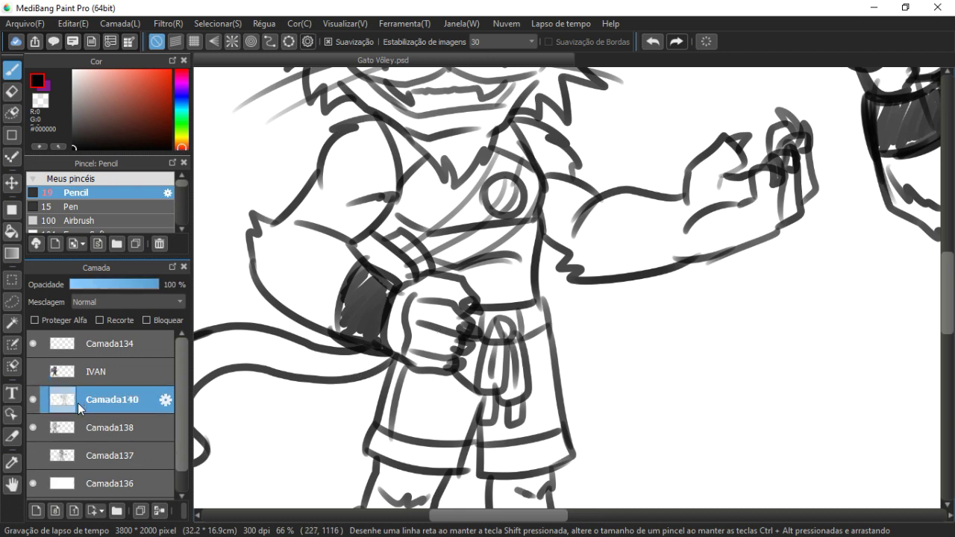
key("Delete")
key("ctrl+minus")
key("ctrl+minus")
key("ctrl+minus")
key("ctrl+minus")
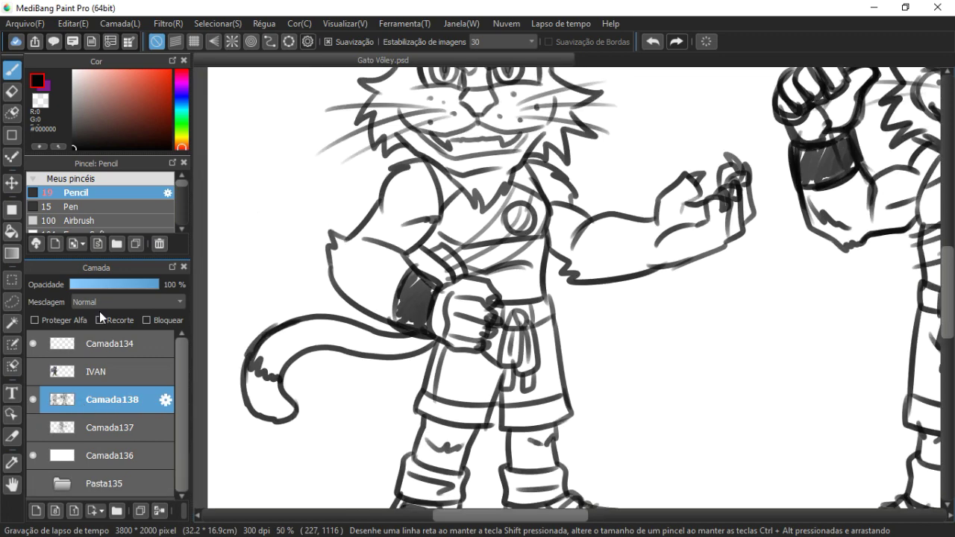
key("ctrl+plus")
left_click_drag(711, 307, 608, 299)
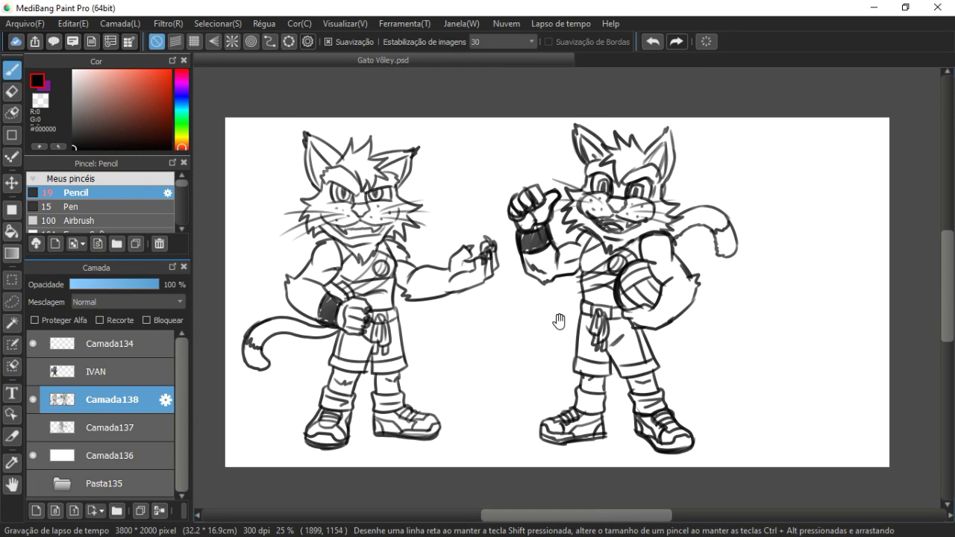